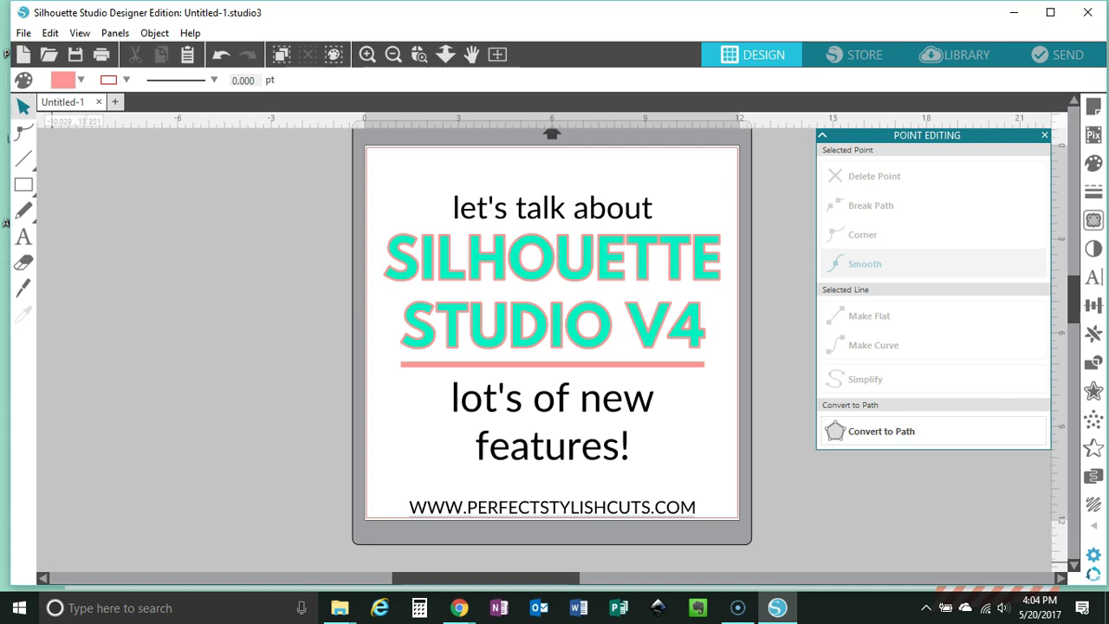
- View the program's version and licence information, and close the information window
click(191, 33)
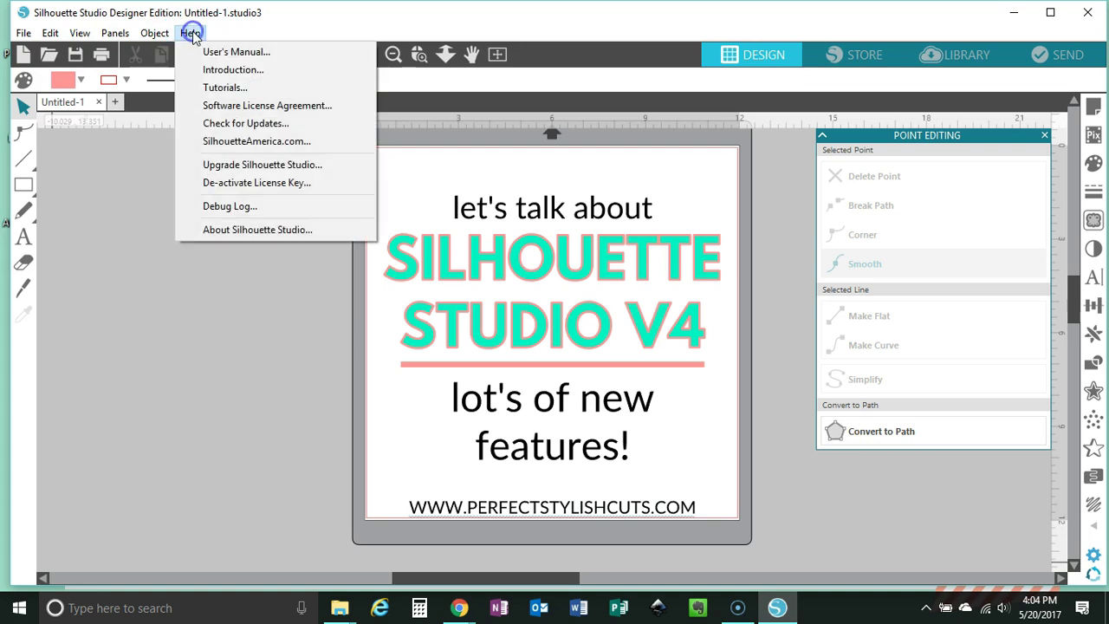
click(279, 231)
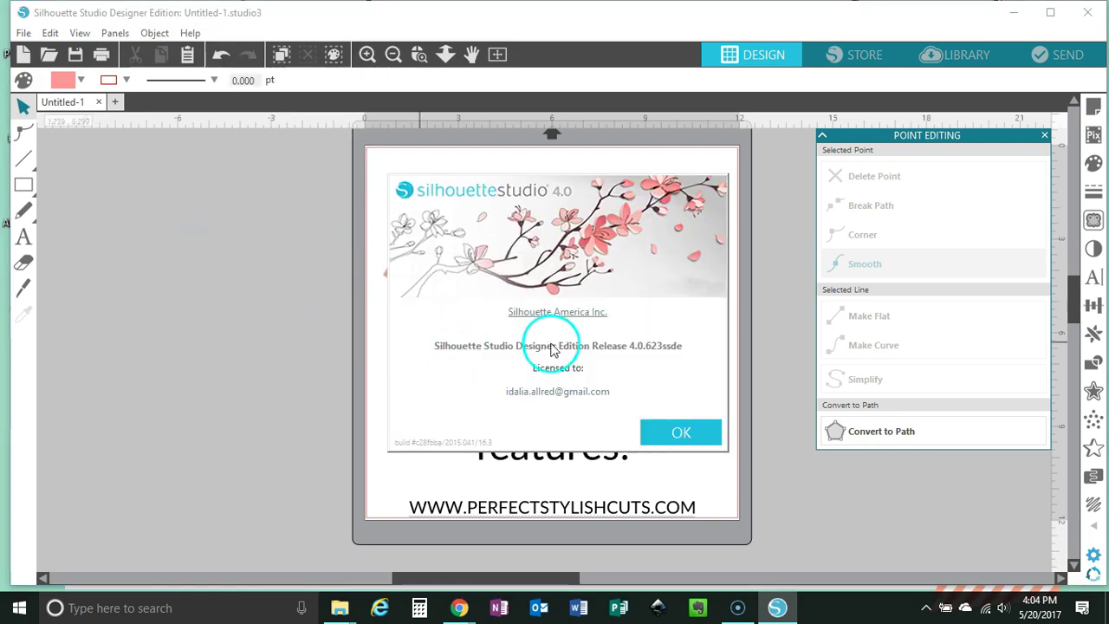
click(649, 360)
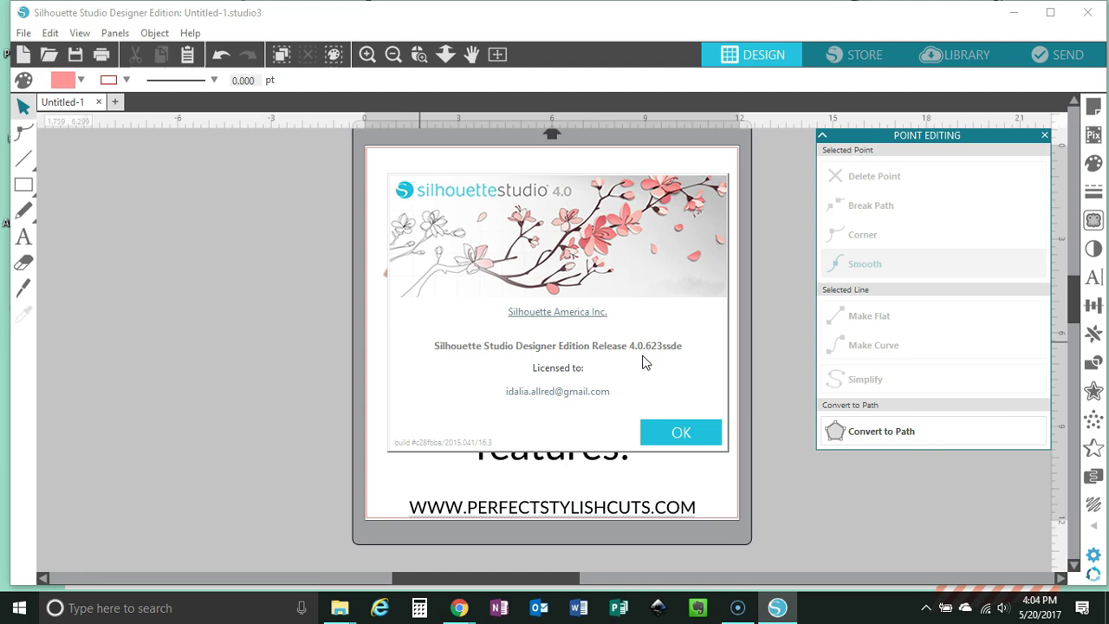
click(680, 434)
click(679, 433)
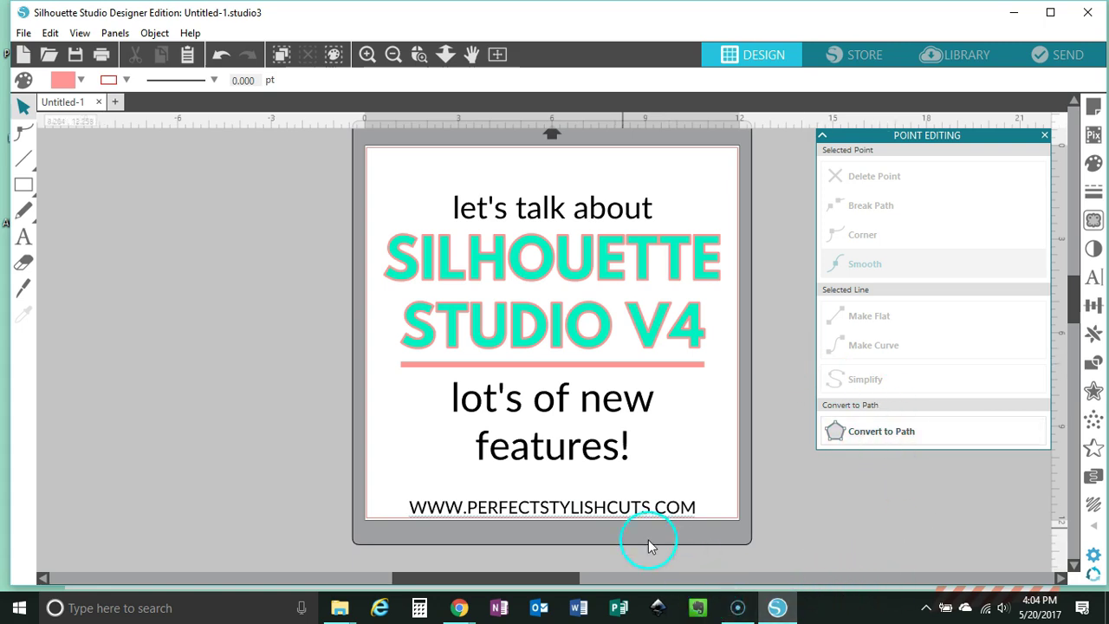
click(735, 86)
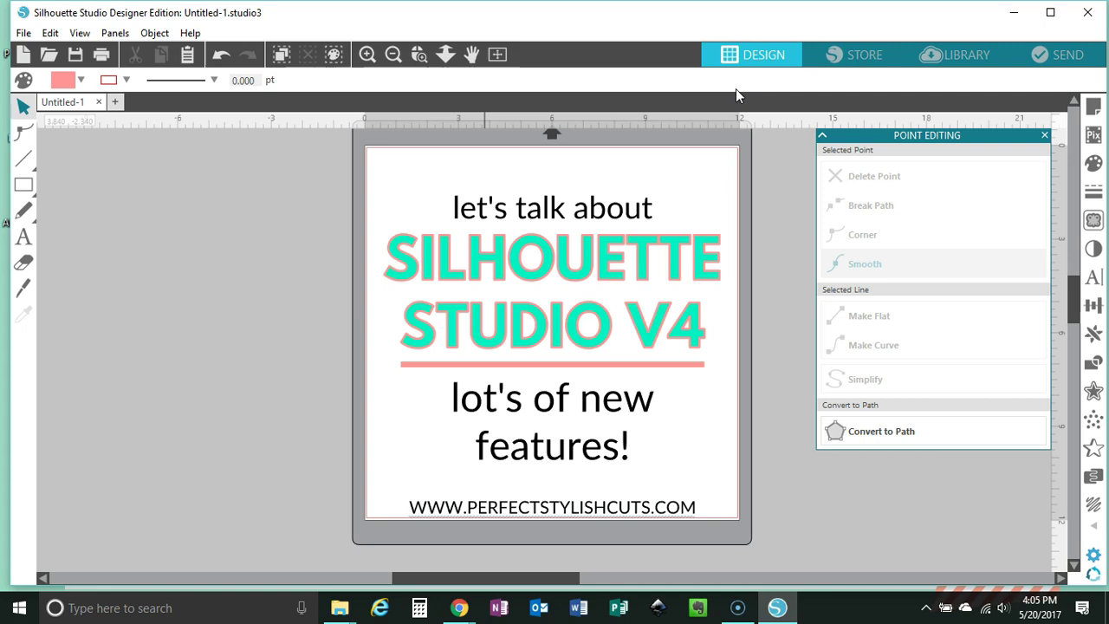
click(742, 102)
click(617, 105)
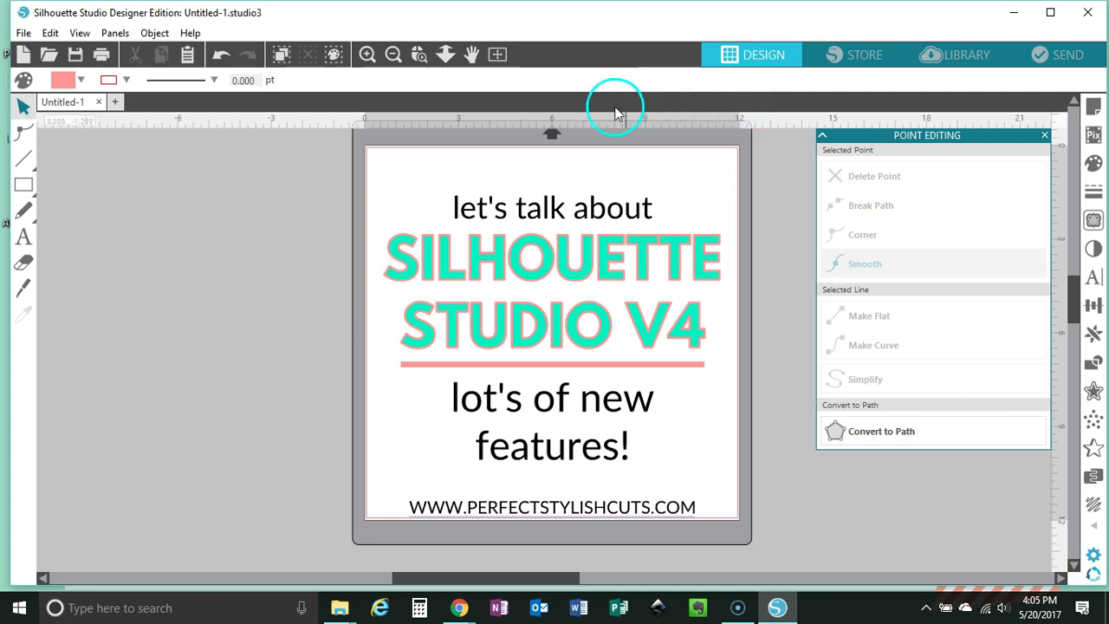
click(937, 147)
click(797, 137)
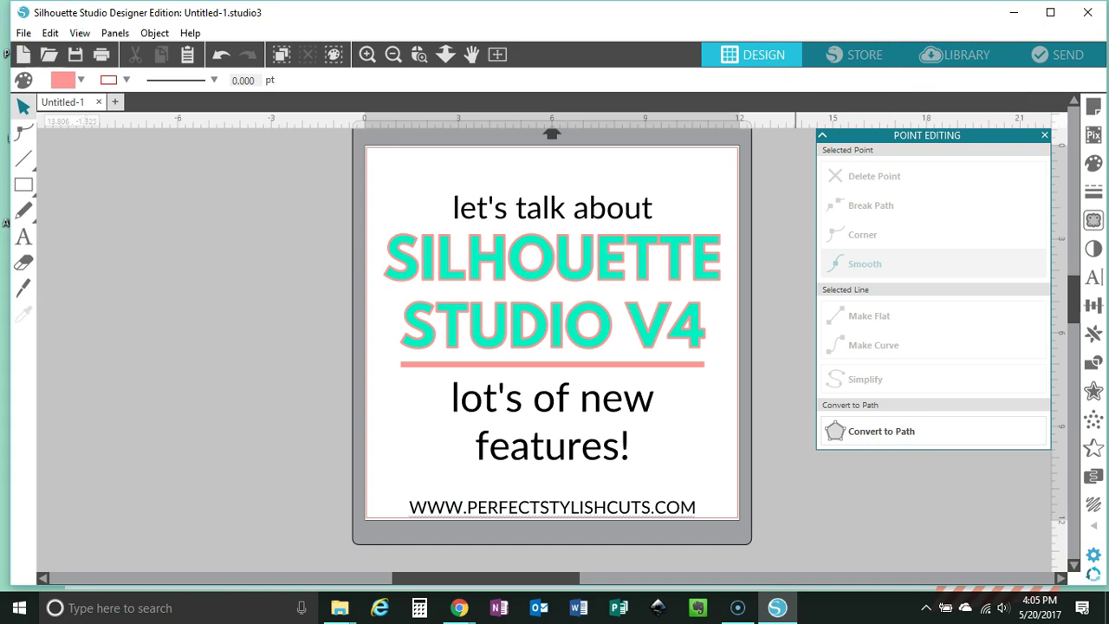
mouse_move(24, 179)
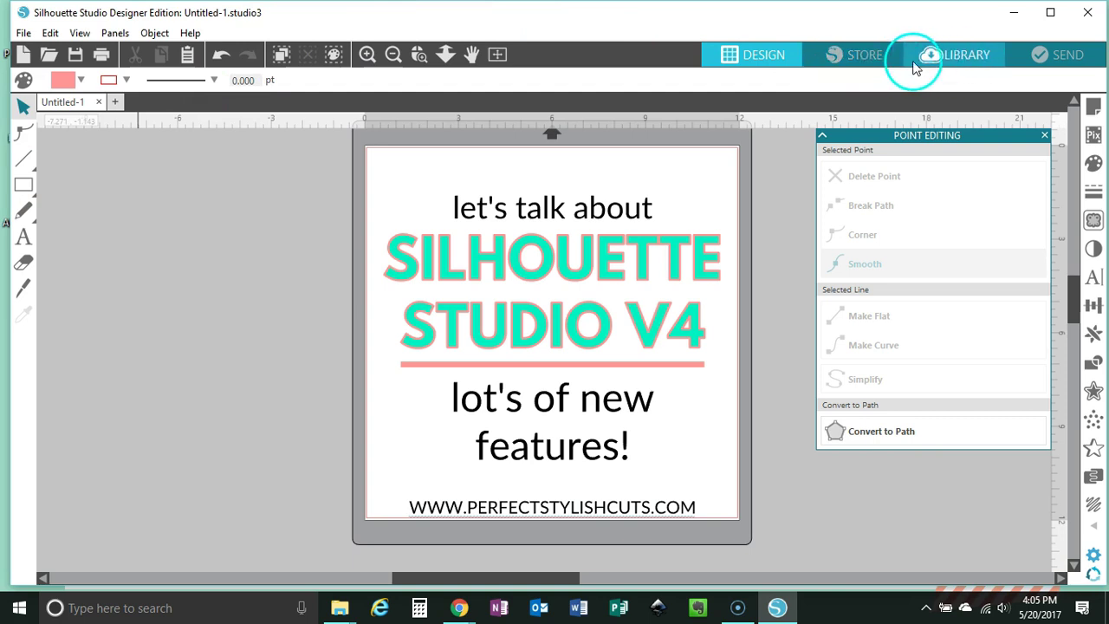
- Visit the design store and the library, and read the Silhouette Cloud introduction through its storage page before dismissing it
click(865, 55)
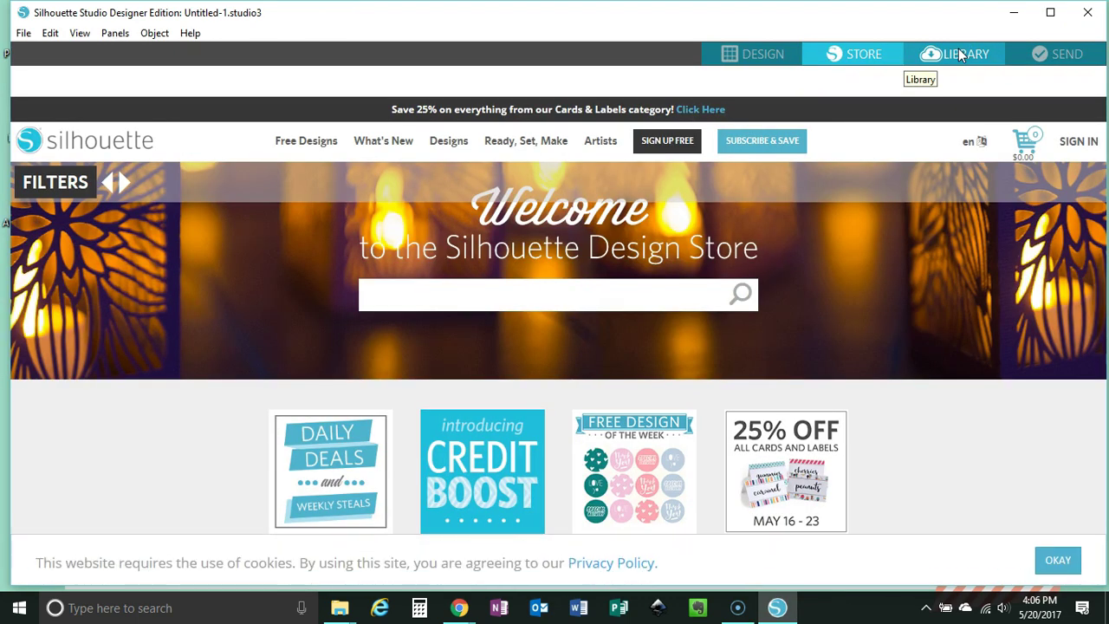
click(960, 55)
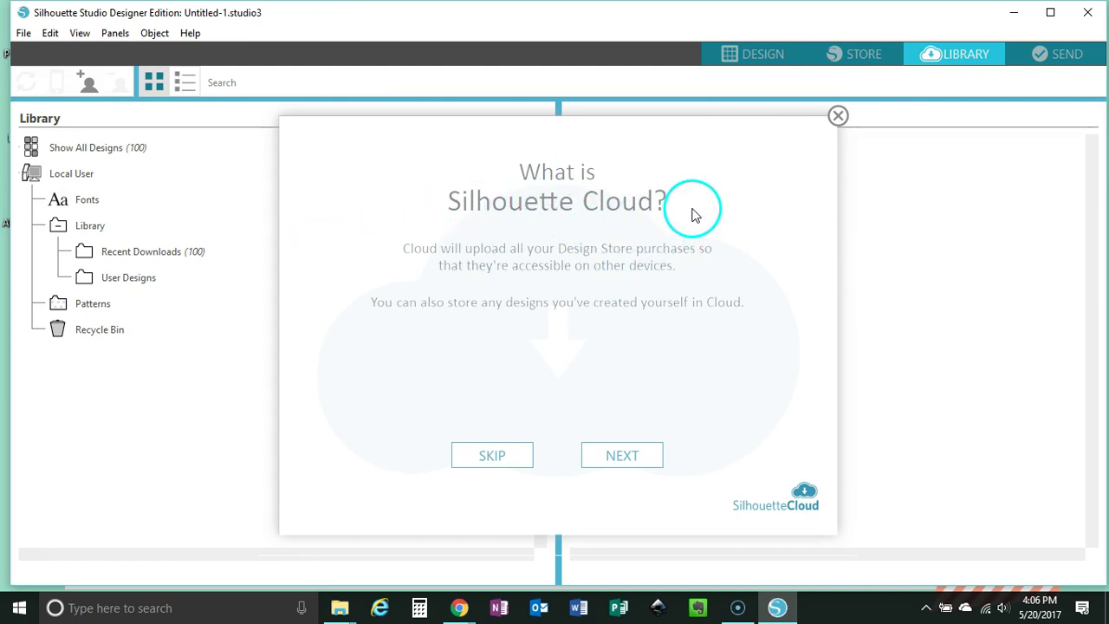
click(625, 462)
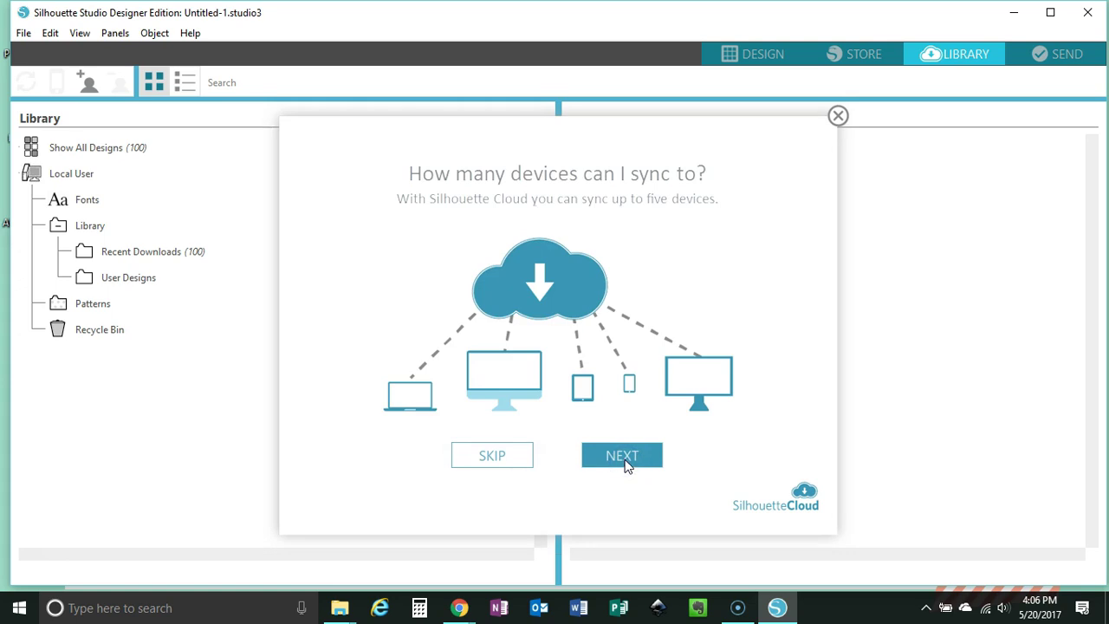
click(626, 463)
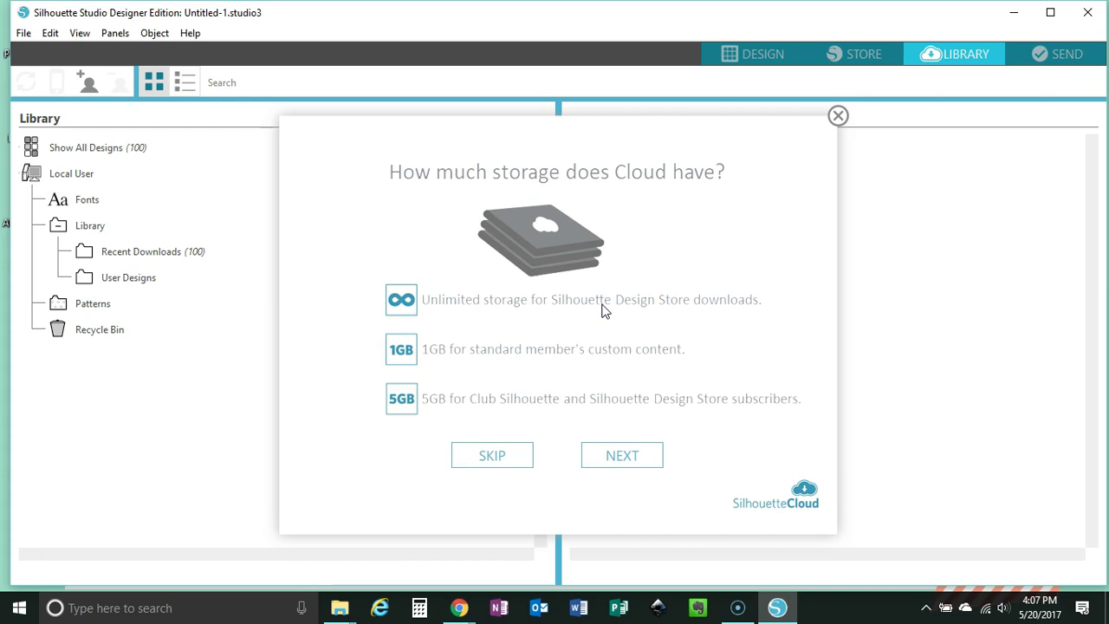
click(837, 116)
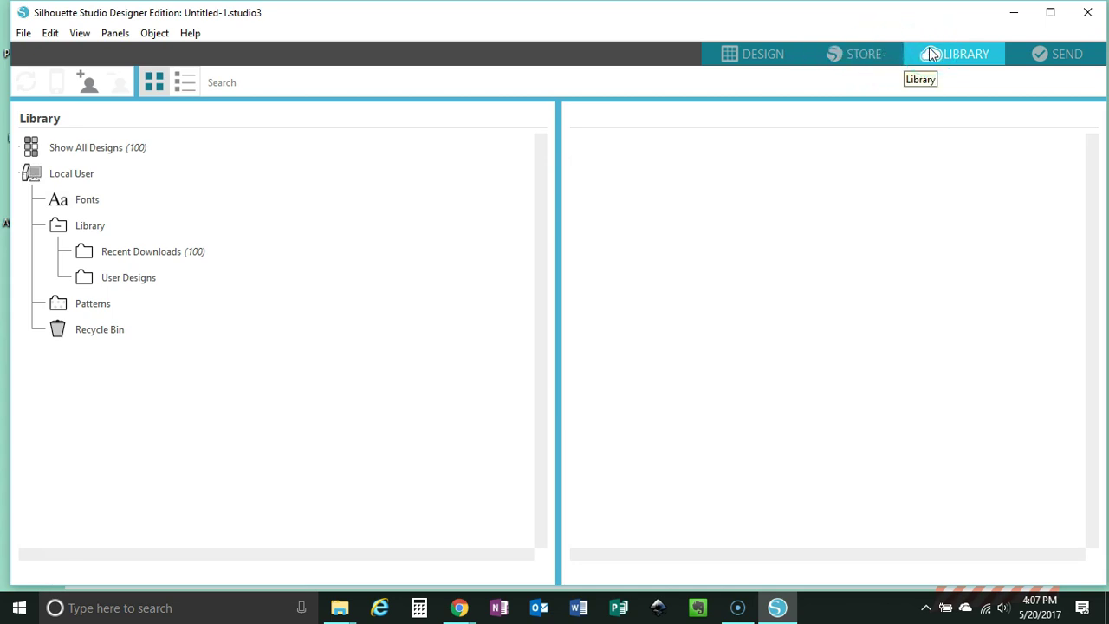
drag(919, 71, 917, 105)
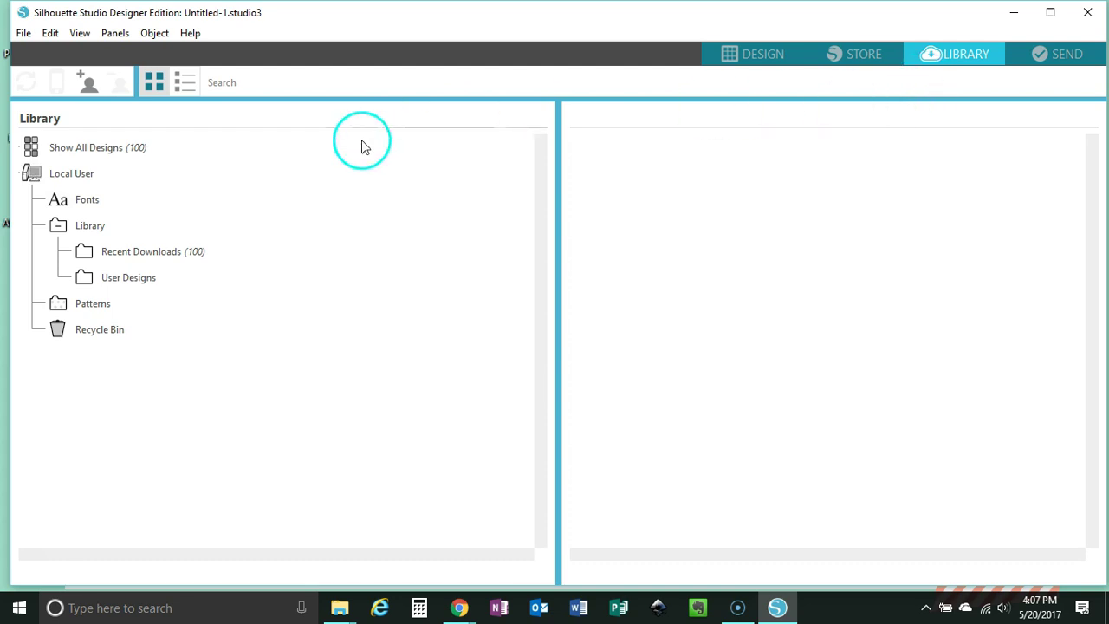
double_click(78, 178)
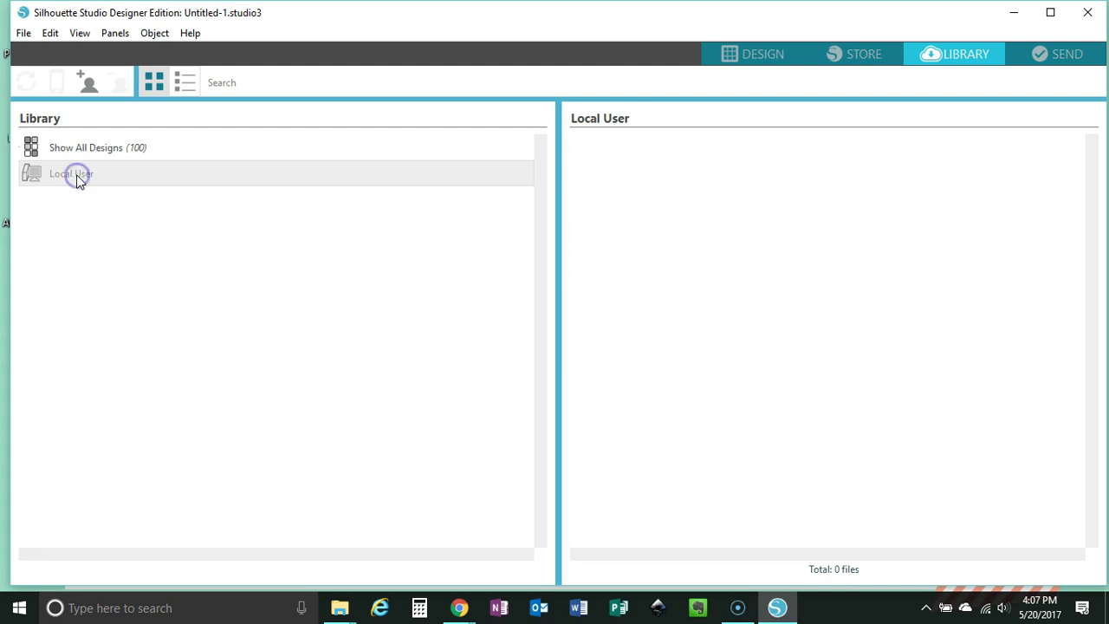
right_click(78, 178)
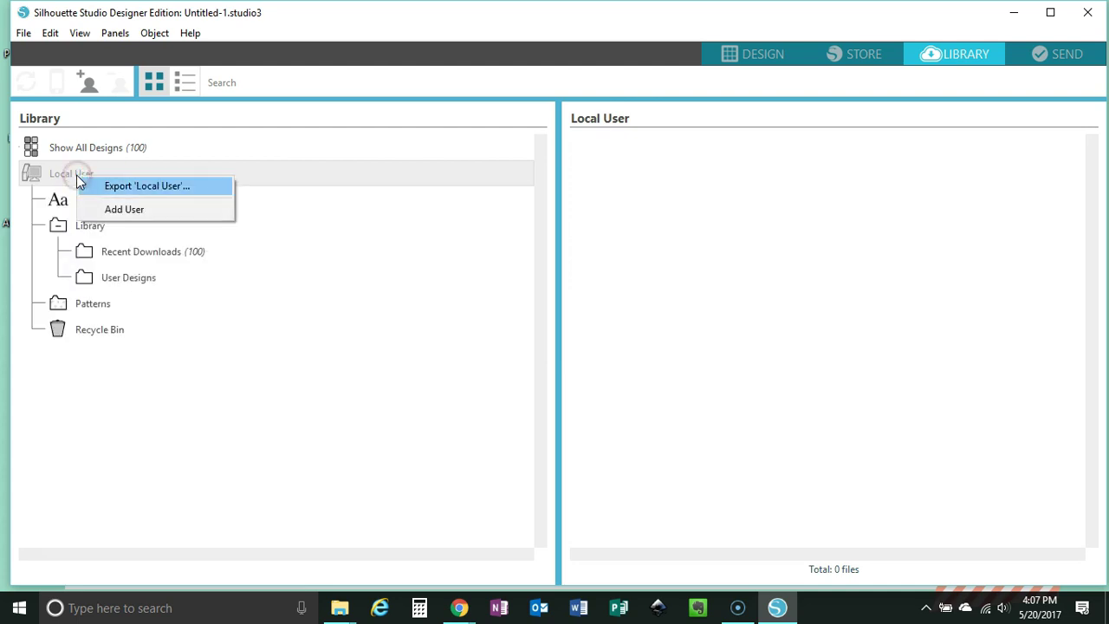
click(108, 193)
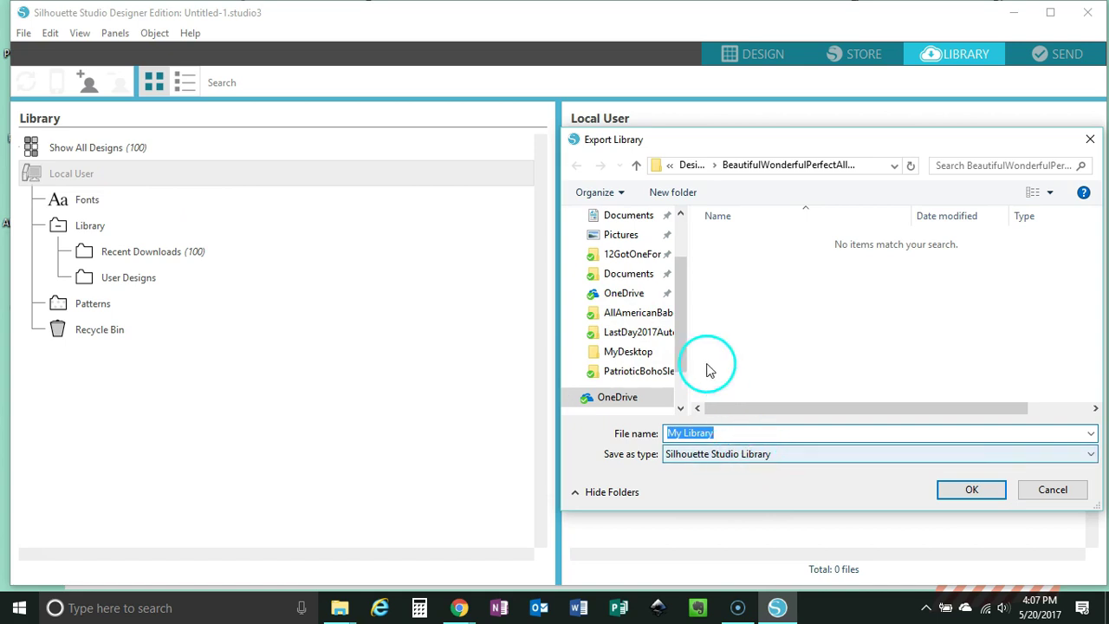
scroll(630, 275, up, 2)
click(624, 248)
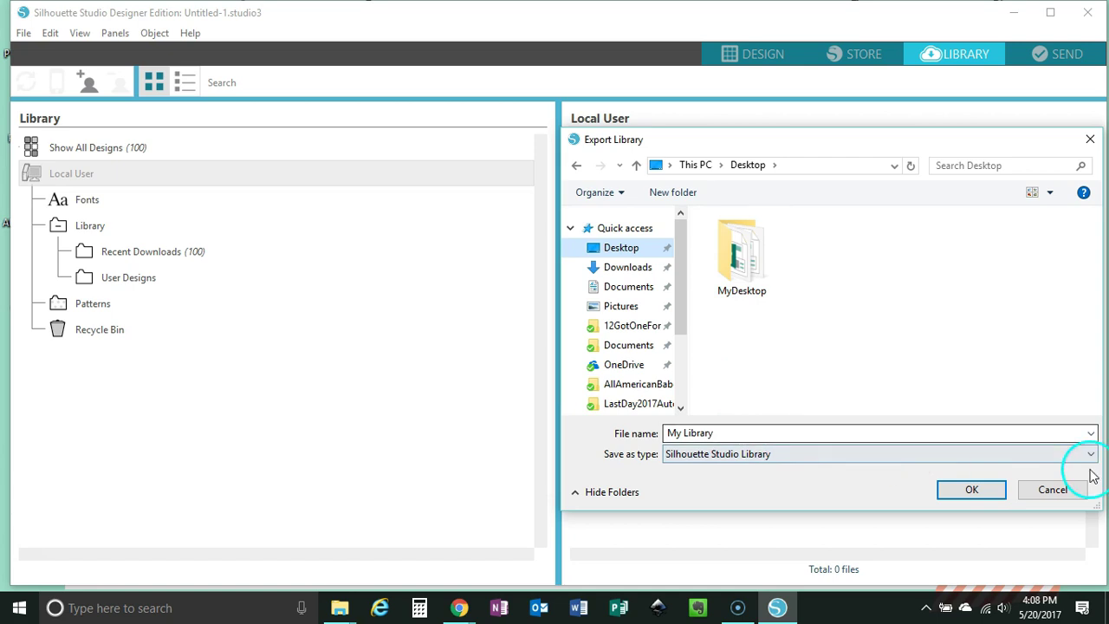
click(1052, 491)
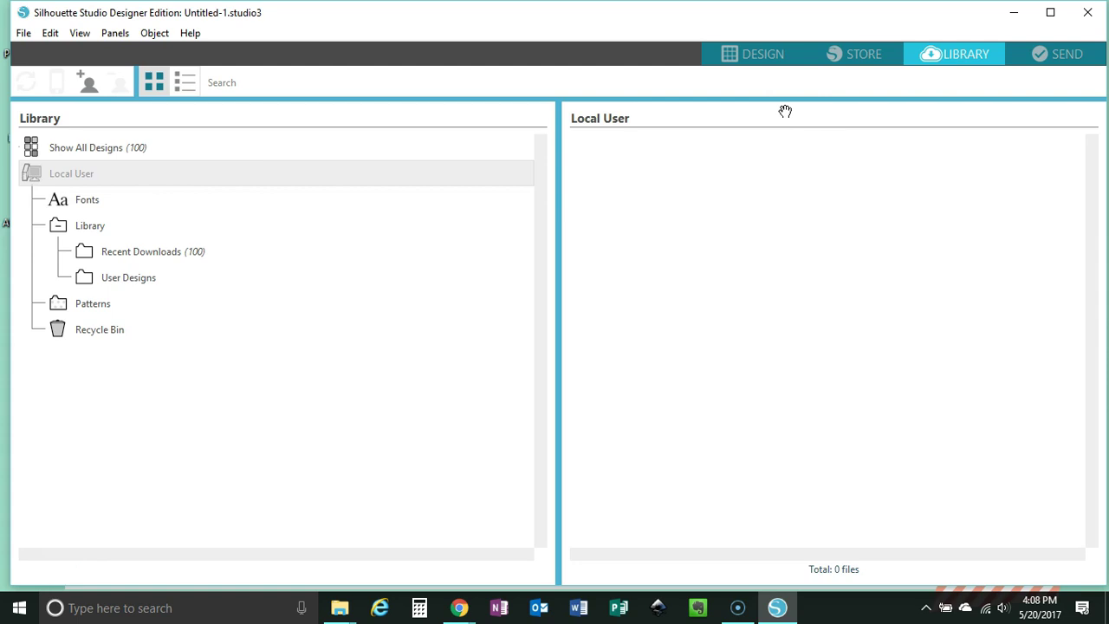
- Return to the design, select all of its text and the underline, and open it for sending to the cutter
click(773, 57)
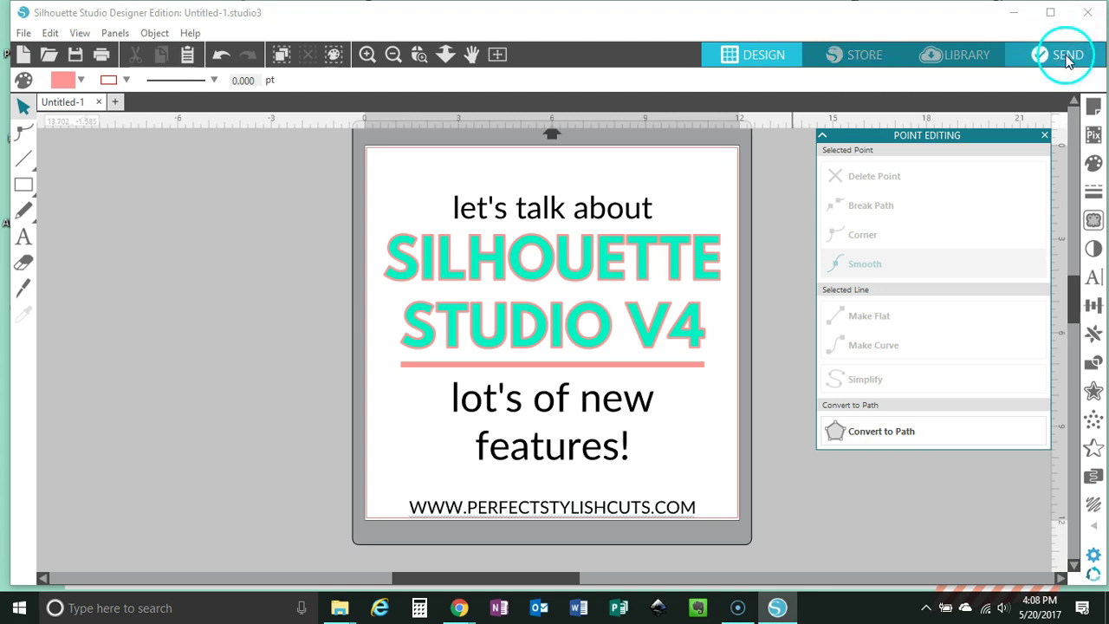
drag(738, 512, 377, 186)
click(762, 287)
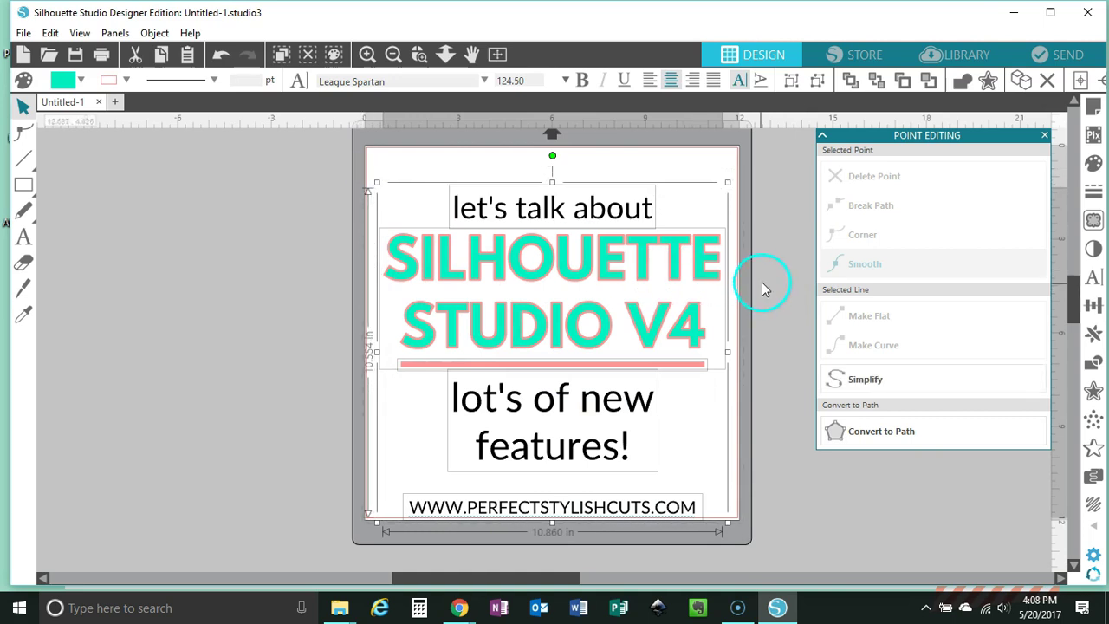
click(1075, 54)
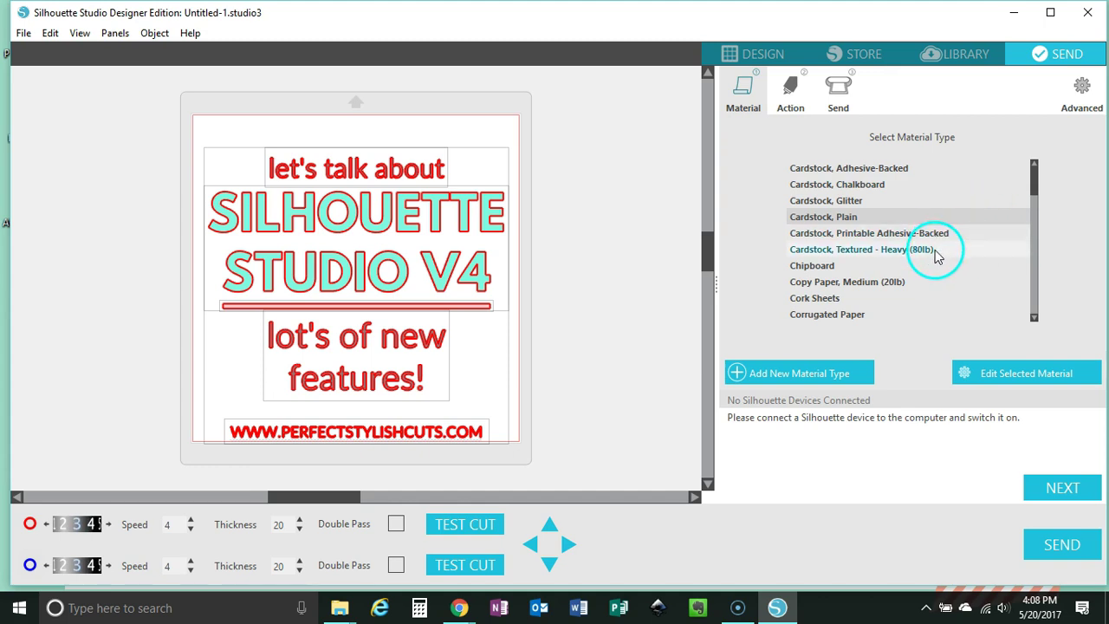
- Set the cut material type to Heat Transfer, Glitter
scroll(938, 253, down, 1)
scroll(936, 251, down, 4)
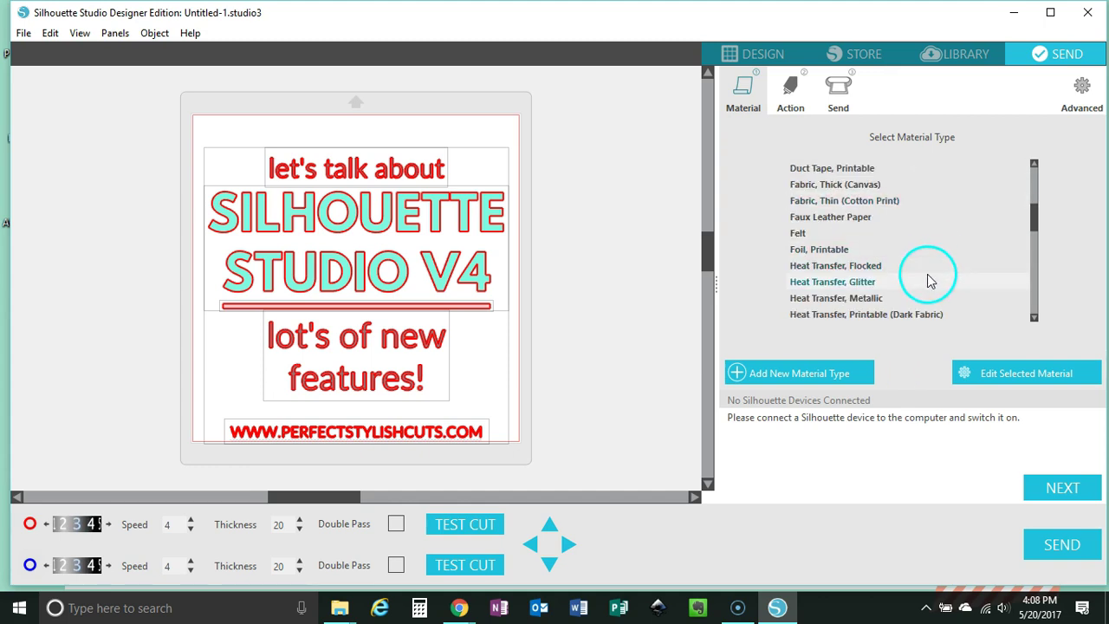
click(909, 283)
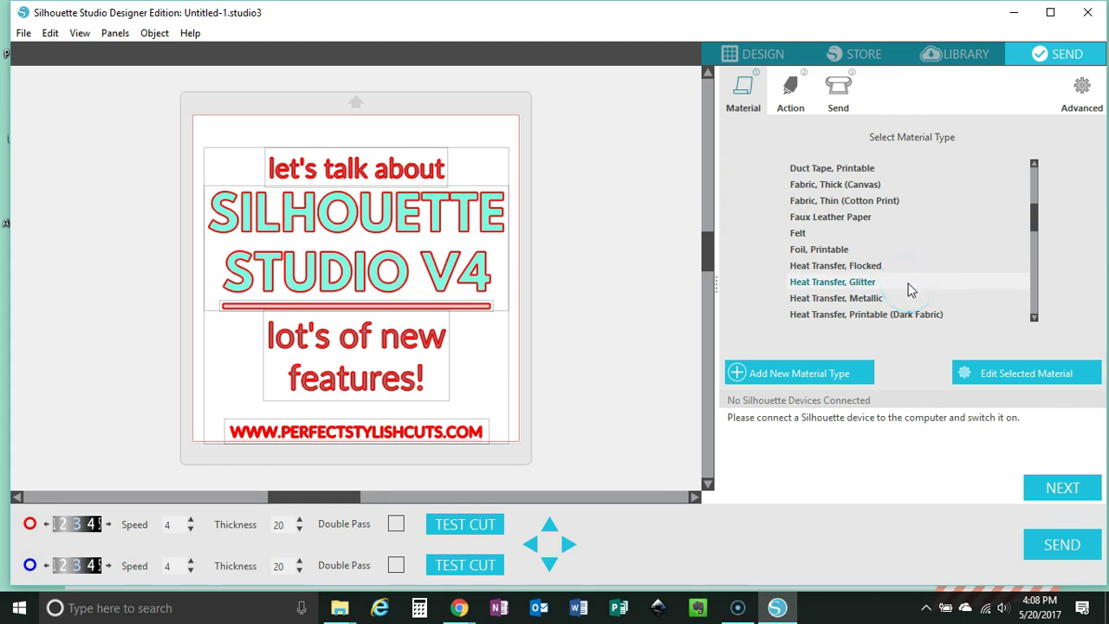
click(909, 290)
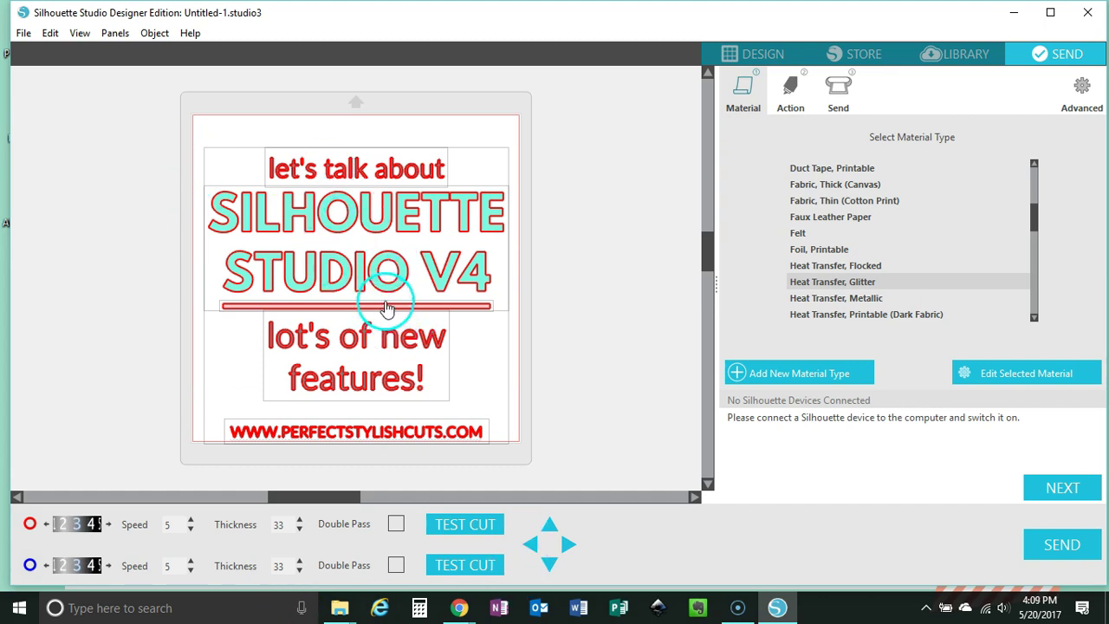
- Review the cut action settings by fill and by layer, along with the machine connection page
click(790, 90)
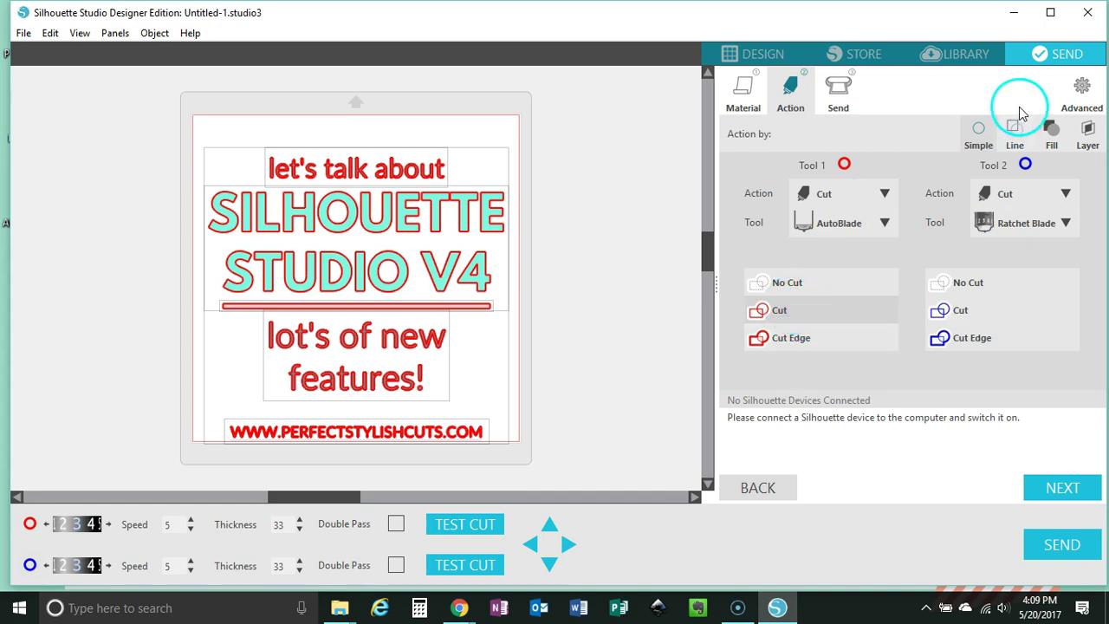
click(1051, 134)
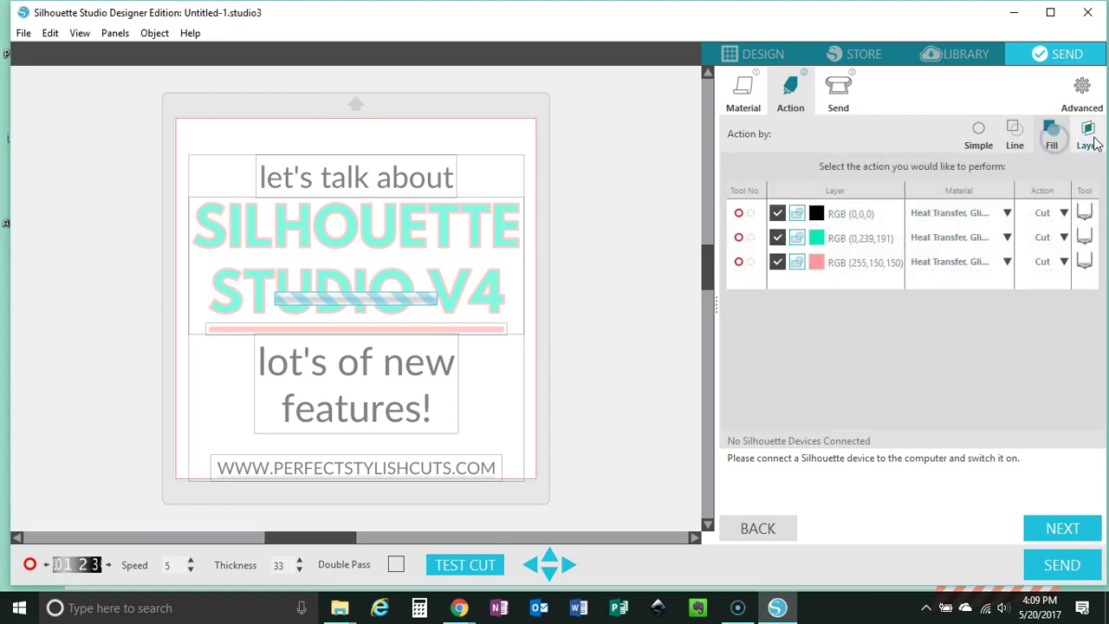
click(1089, 131)
click(845, 99)
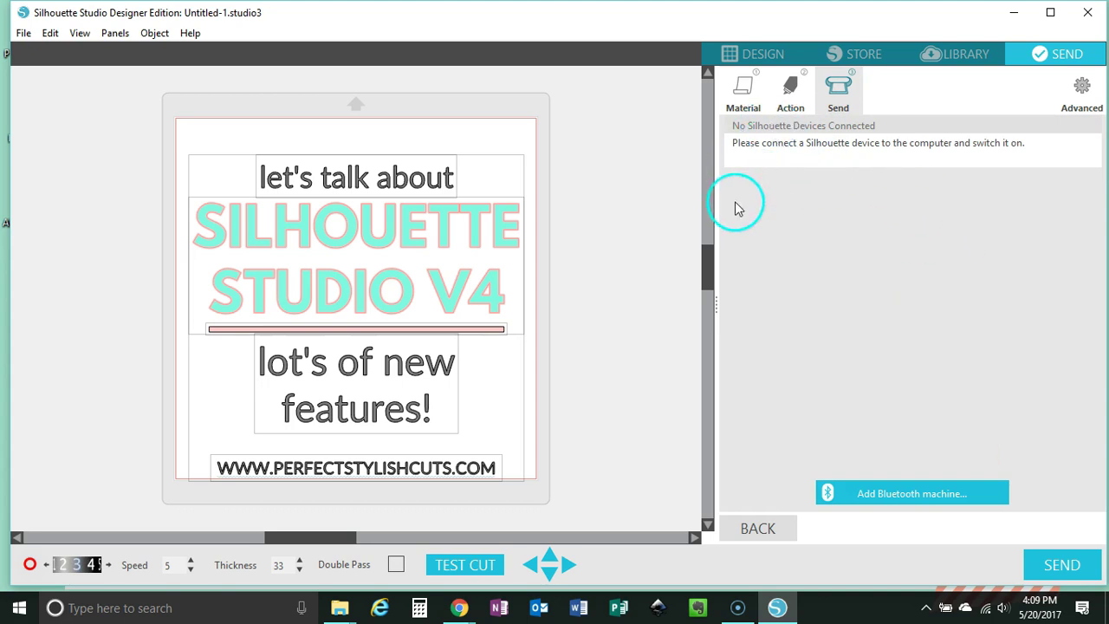
click(742, 95)
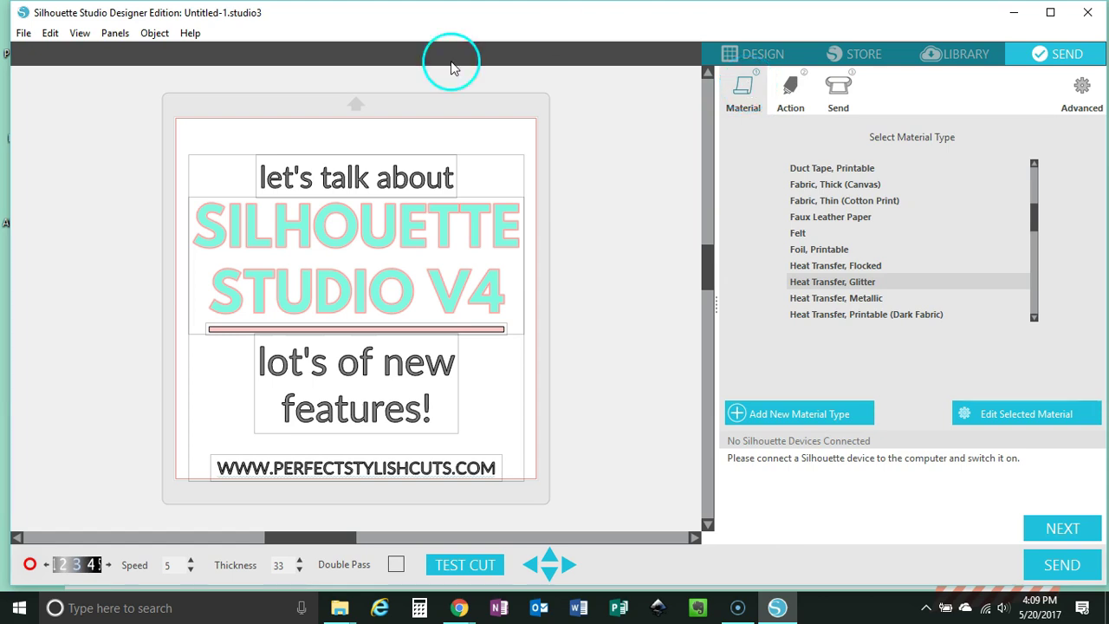
- Try flipping the whole design horizontally for the heat transfer cut, flip it back, and return to the design workspace
click(151, 35)
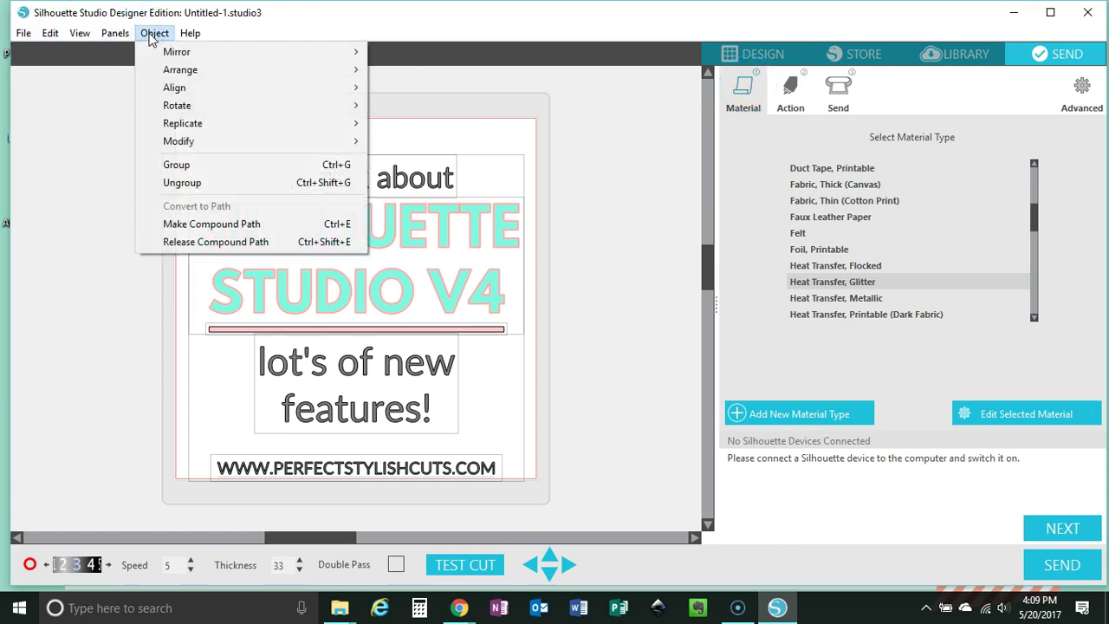
mouse_move(174, 52)
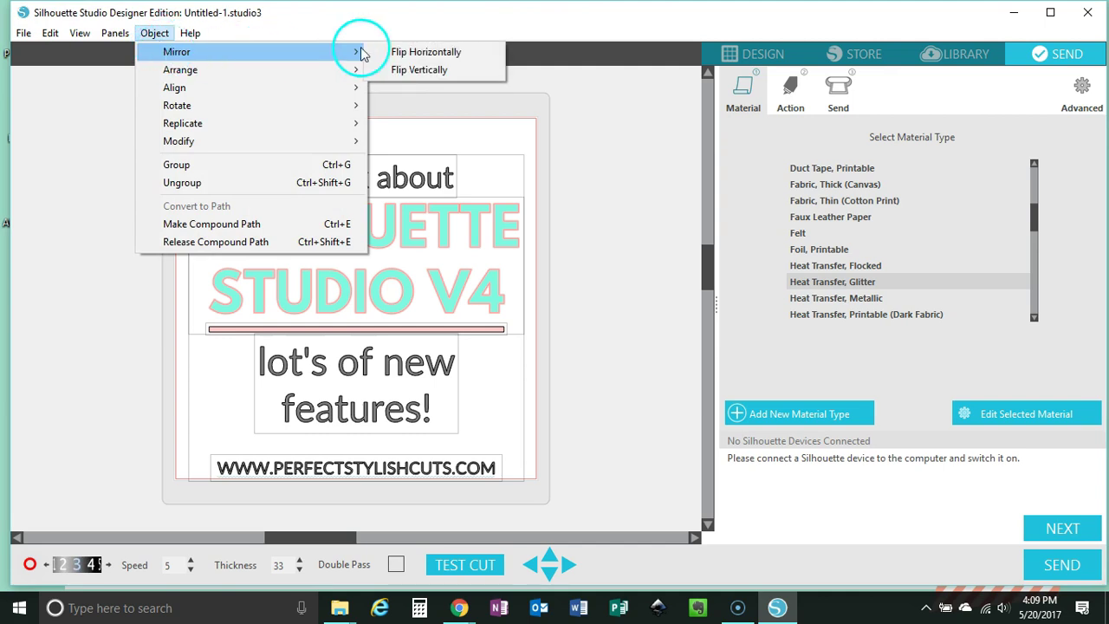
click(412, 53)
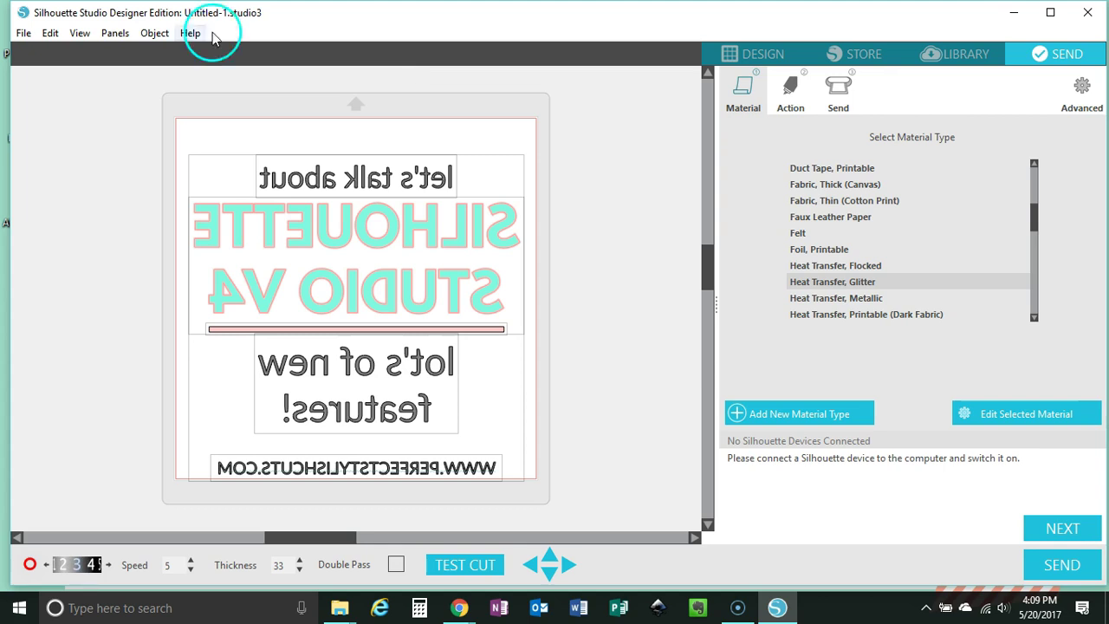
click(155, 33)
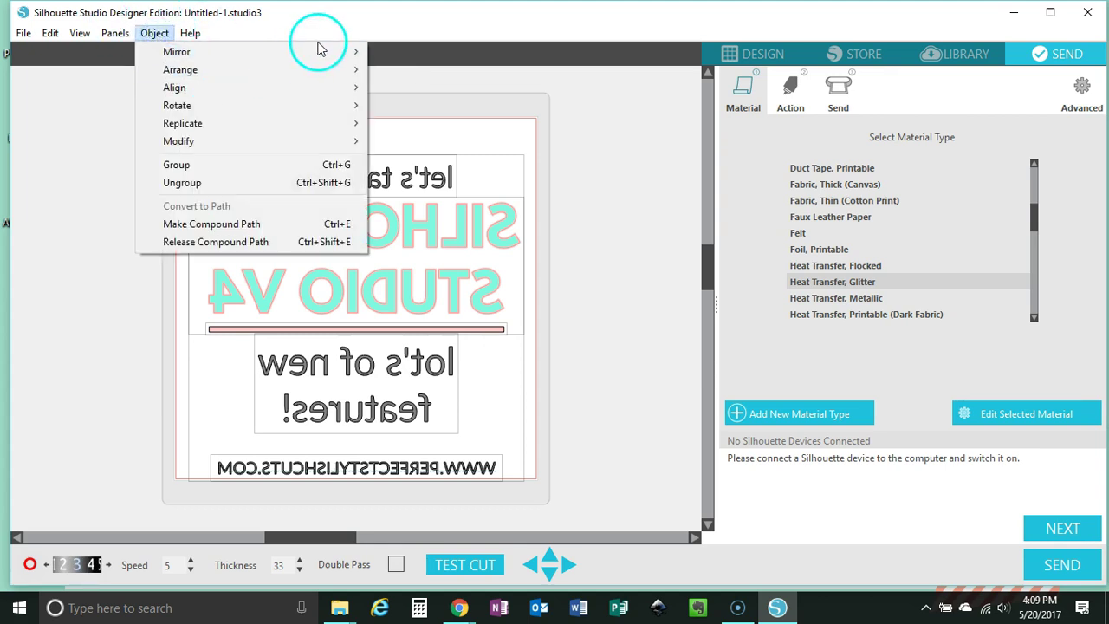
mouse_move(346, 54)
click(407, 53)
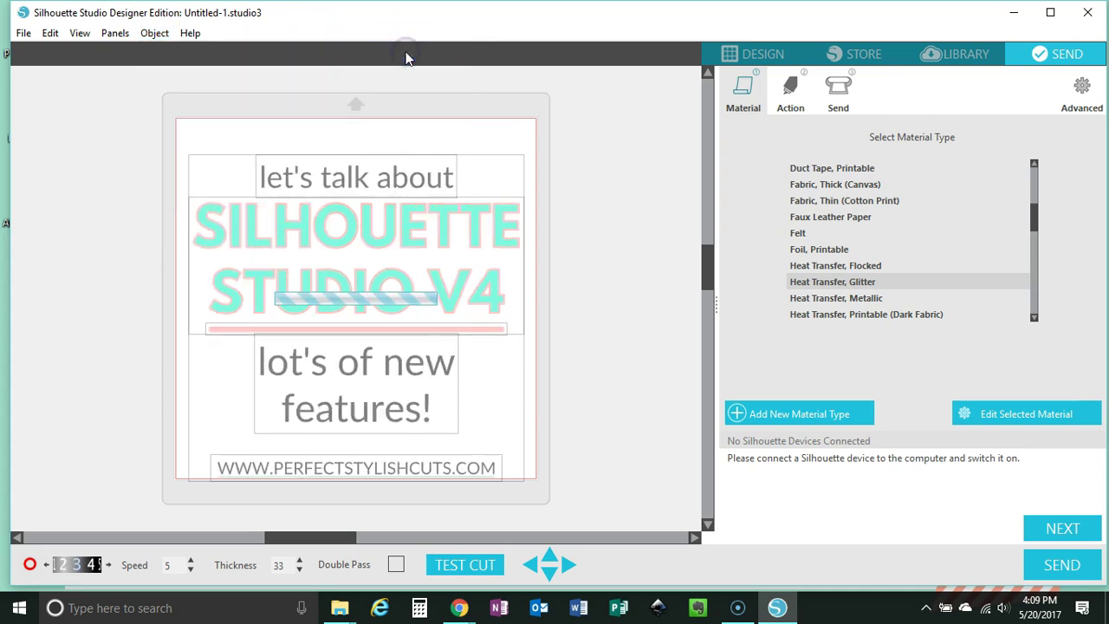
click(747, 52)
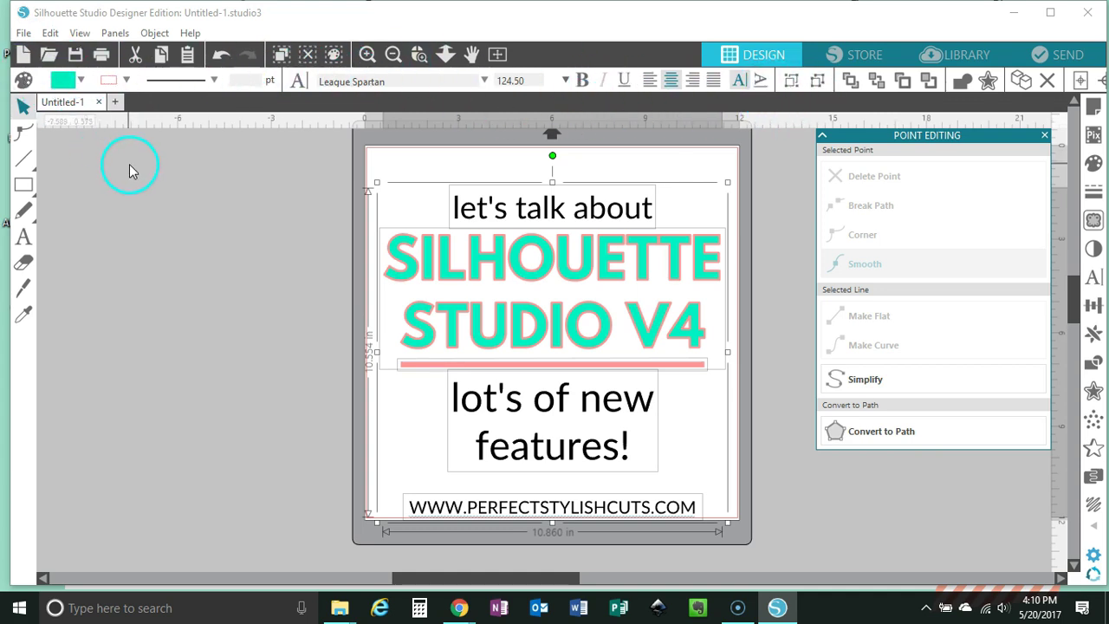
- Highlight all of the "let's talk about" text and review the fill, line, font and font size options available for it
click(295, 290)
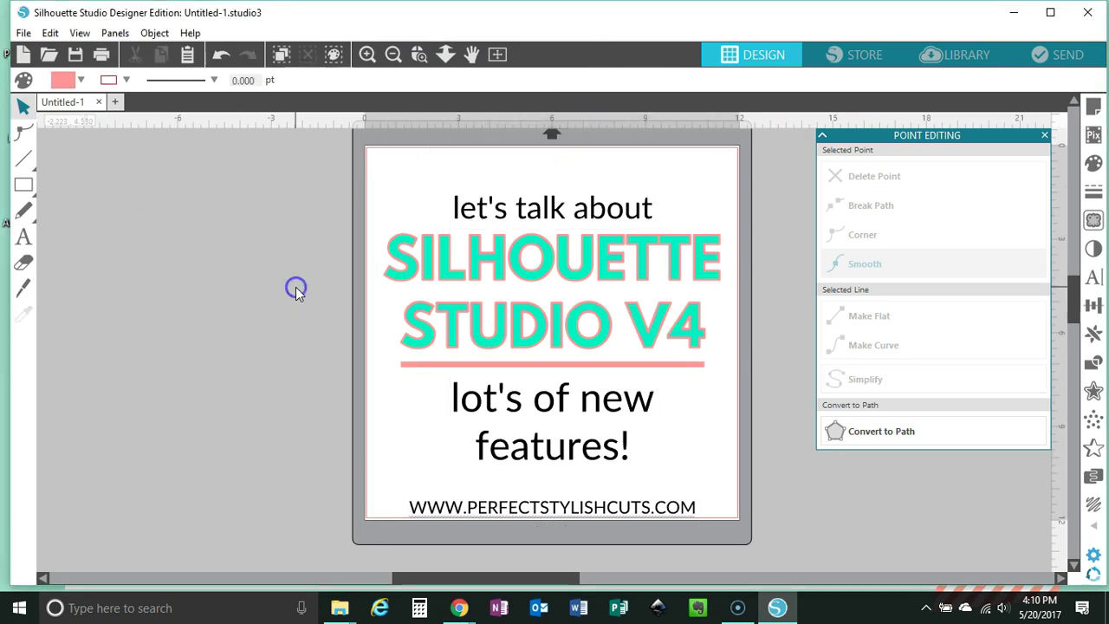
click(520, 225)
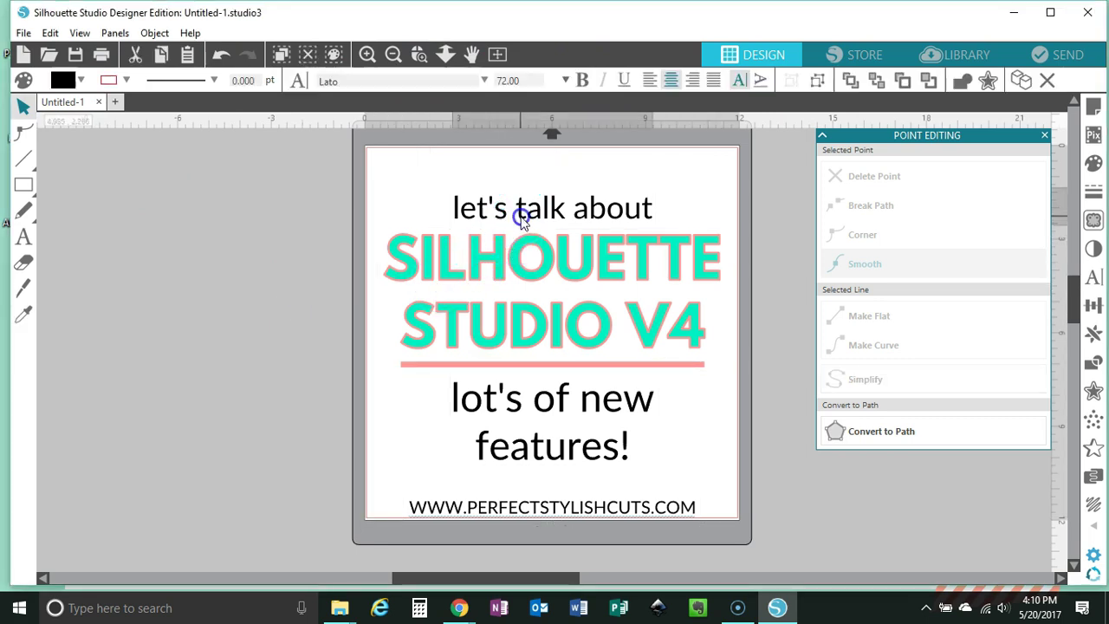
double_click(637, 206)
key(shift+Left)
key(shift+Left)
key(shift+Left)
key(shift+Left)
key(shift+Left)
key(shift+Left)
key(shift+Left)
key(shift+Left)
key(shift+Left)
key(shift+Left)
key(shift+Left)
key(shift+Left)
key(shift+Left)
key(shift+Left)
key(shift+Left)
key(shift+Left)
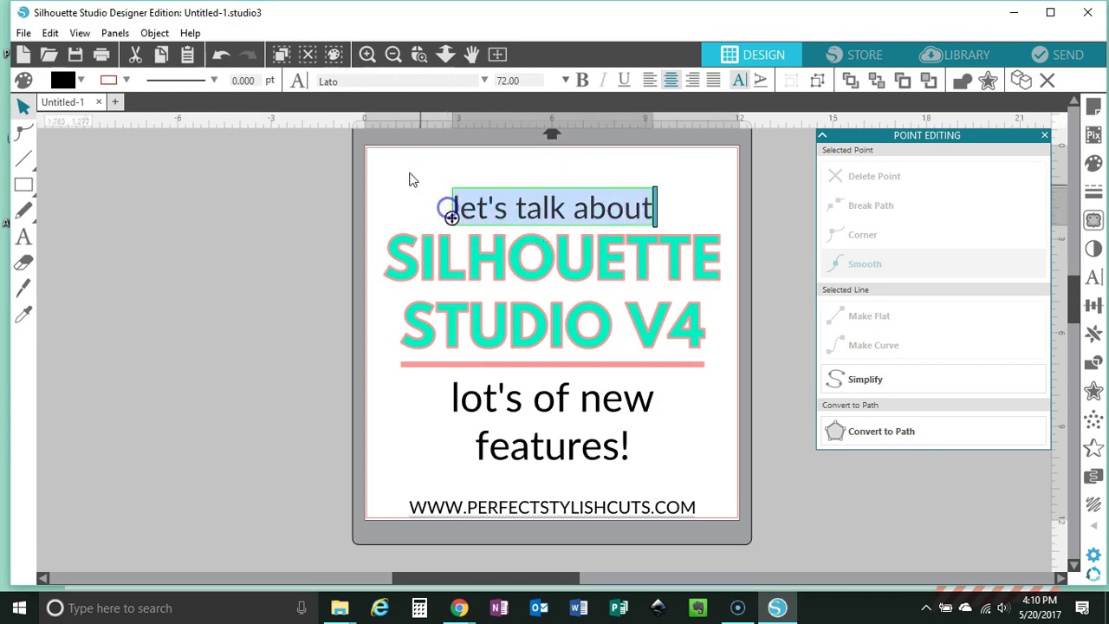
click(78, 81)
click(126, 80)
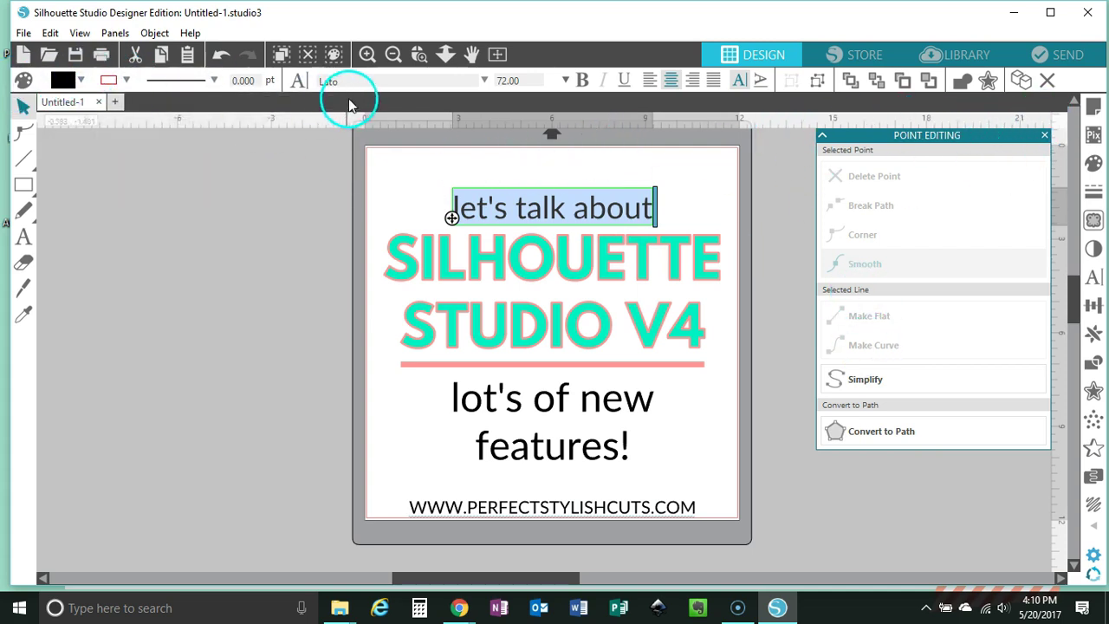
click(484, 80)
click(507, 80)
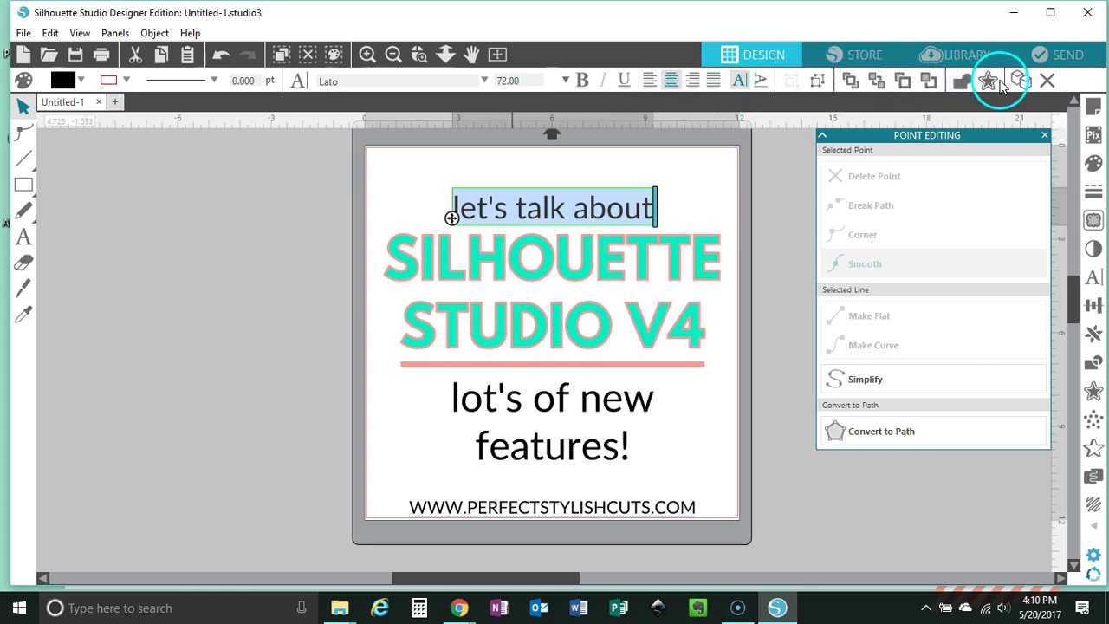
click(698, 206)
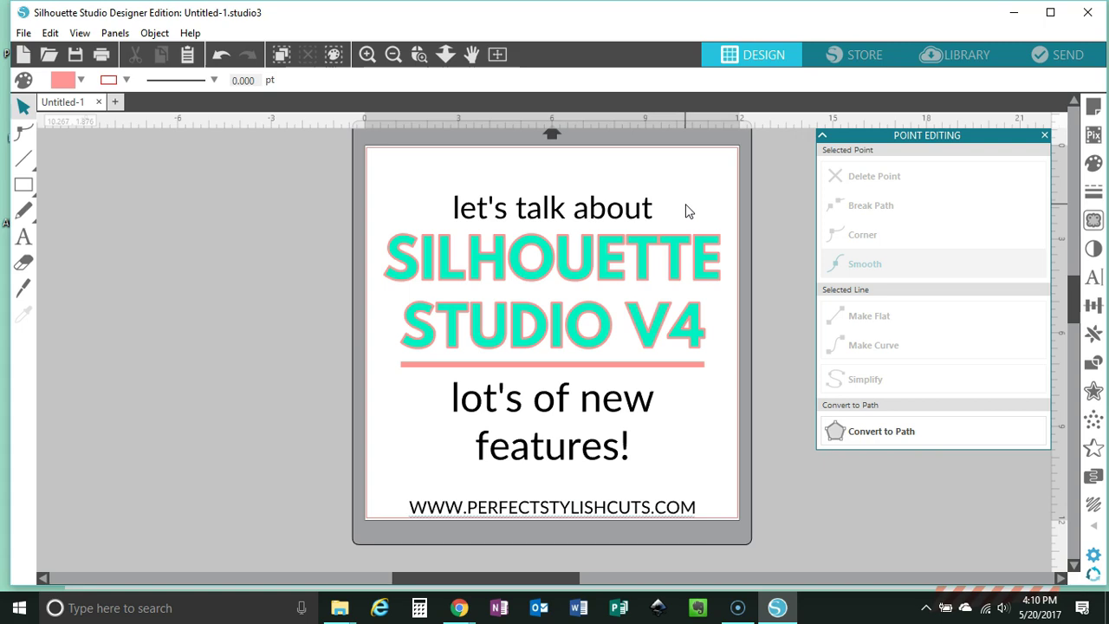
click(648, 206)
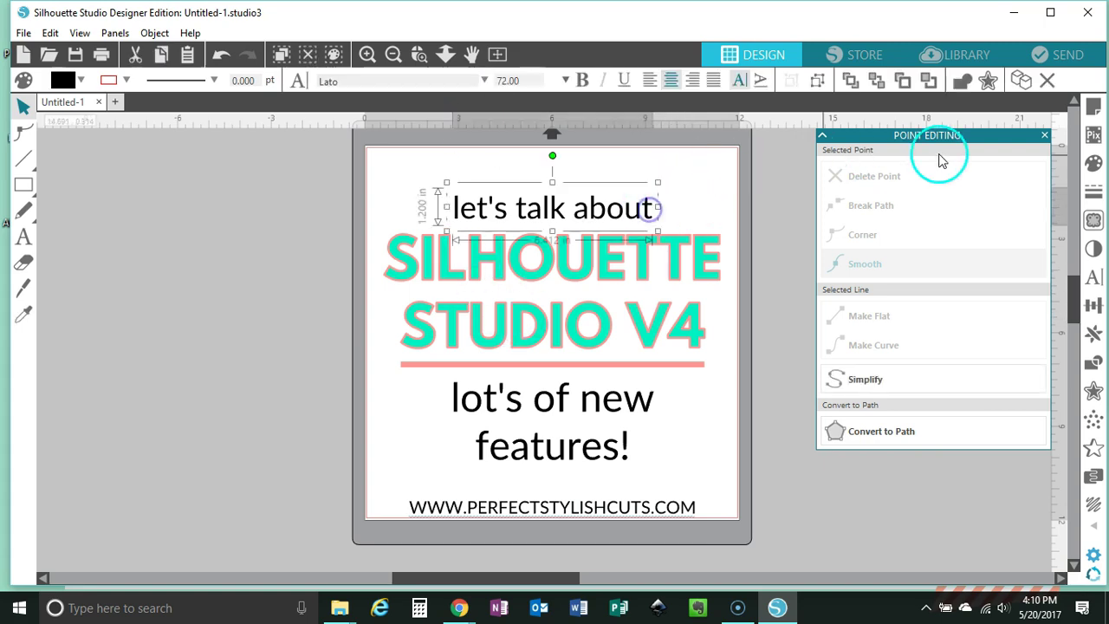
- Move the Point Editing panel to the other side of the workspace and dock the text style panel beside it
mouse_move(980, 139)
mouse_down()
mouse_move(963, 191)
mouse_move(989, 154)
mouse_up()
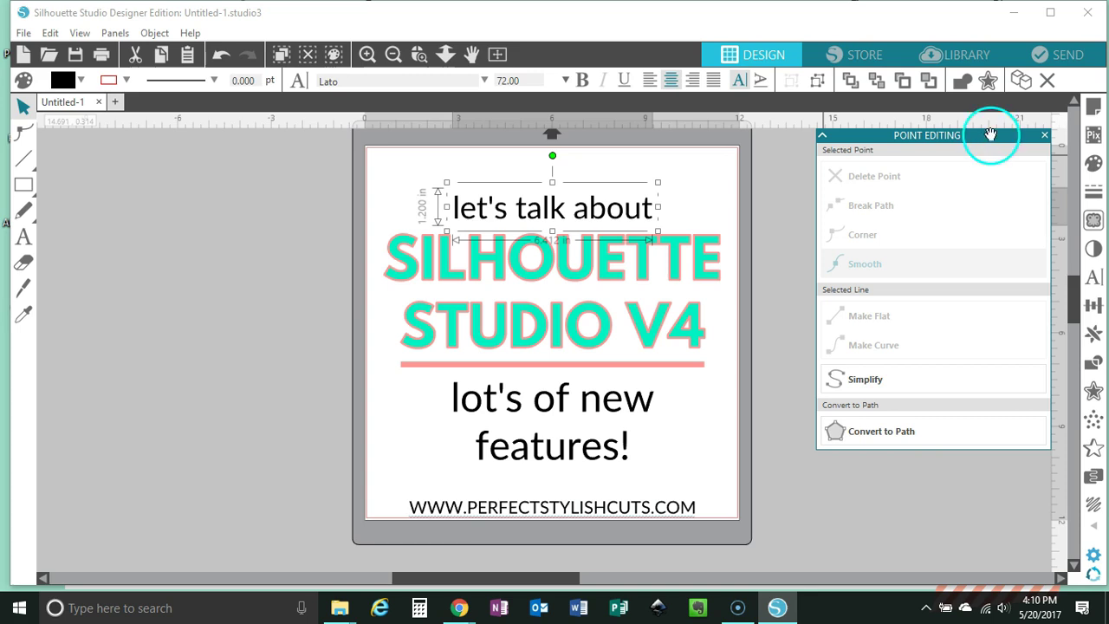
drag(983, 145, 274, 171)
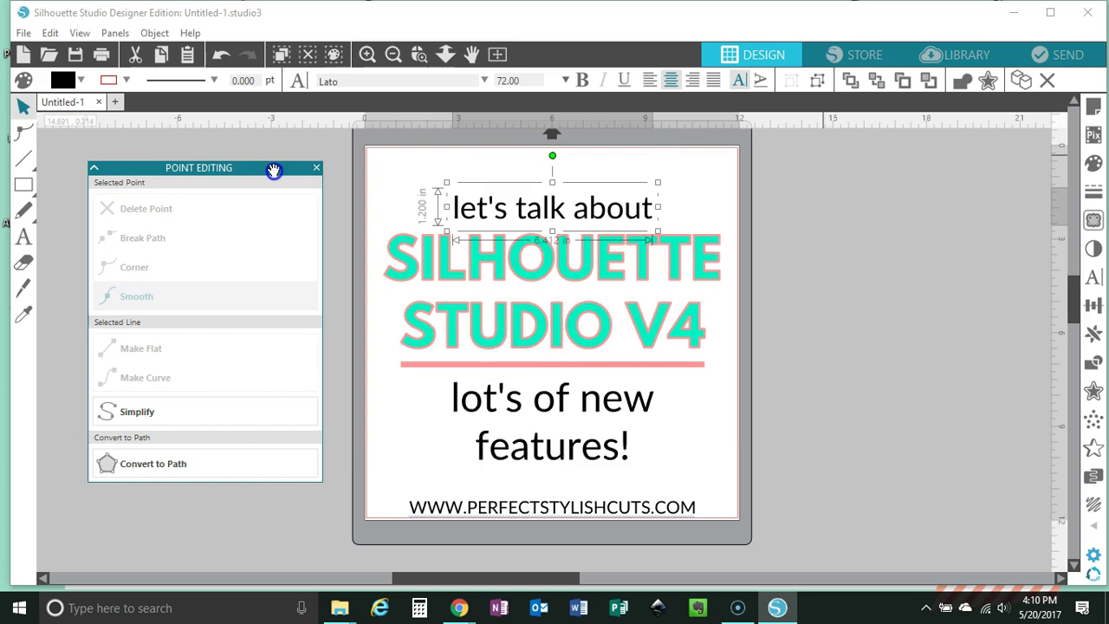
click(1094, 277)
drag(983, 138, 35, 172)
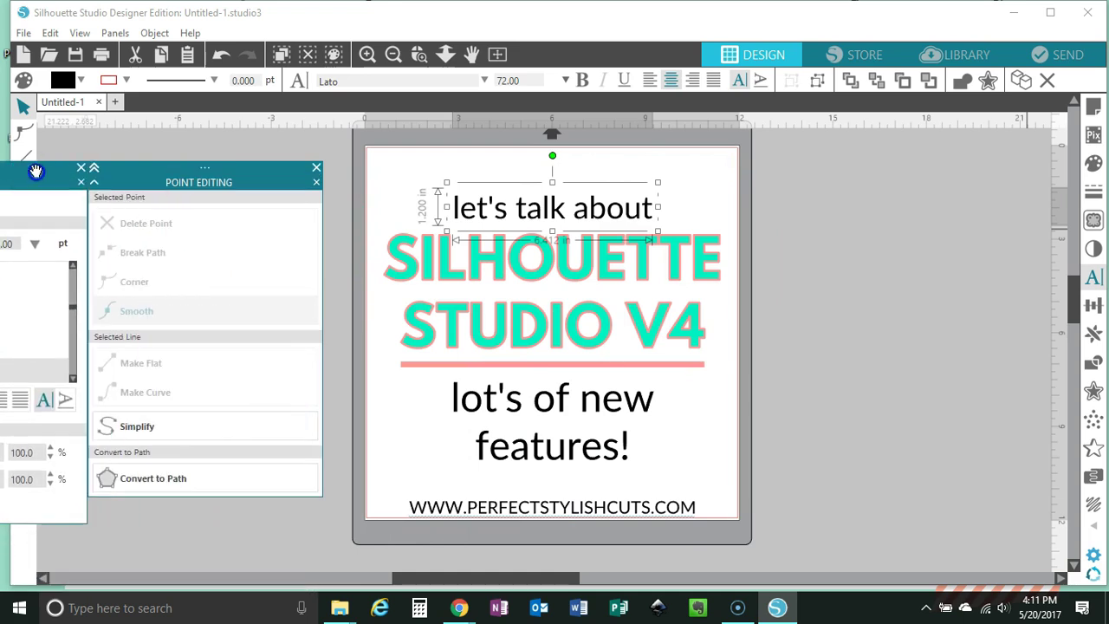
- Show the Transform and Line Style panels, stack Line Style on top of the Trace panel, and close both stacked panels
click(1094, 305)
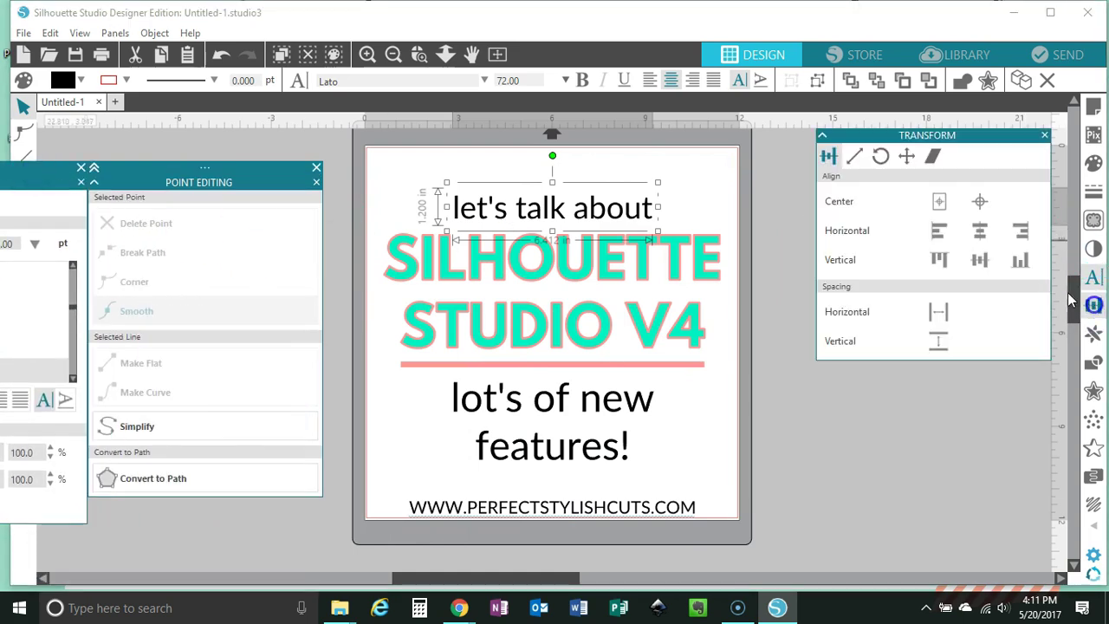
click(1093, 192)
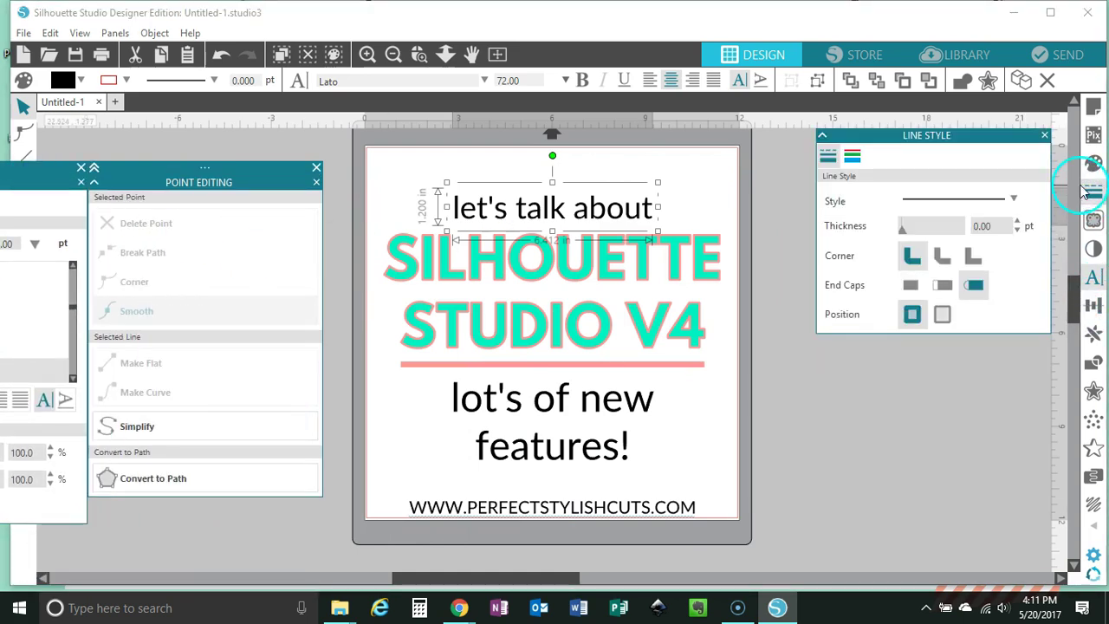
drag(990, 135, 914, 167)
click(1091, 223)
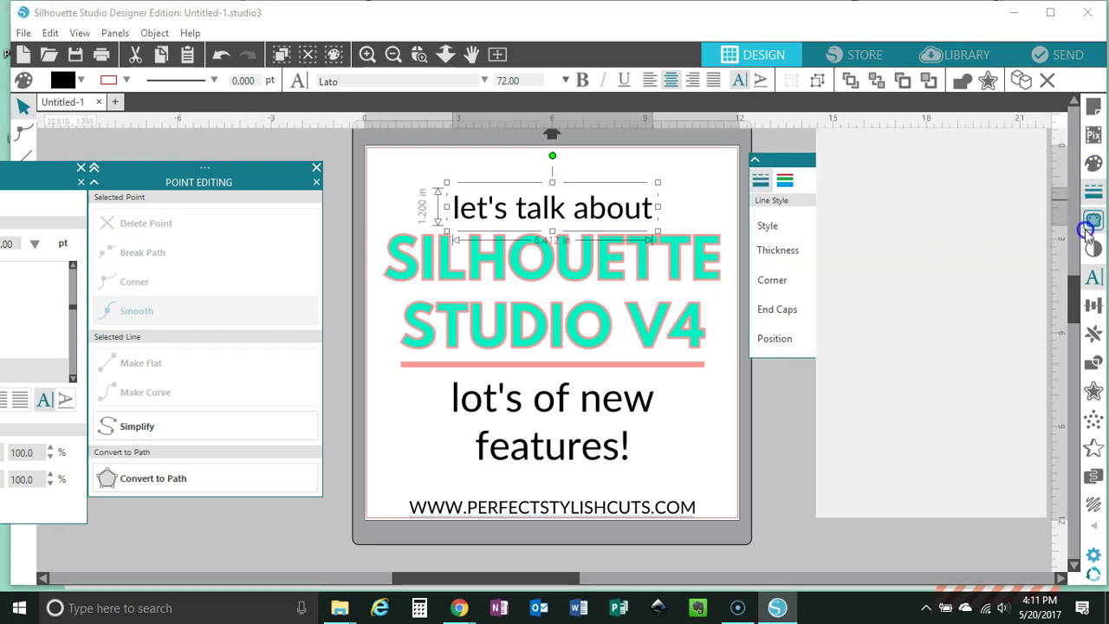
click(798, 163)
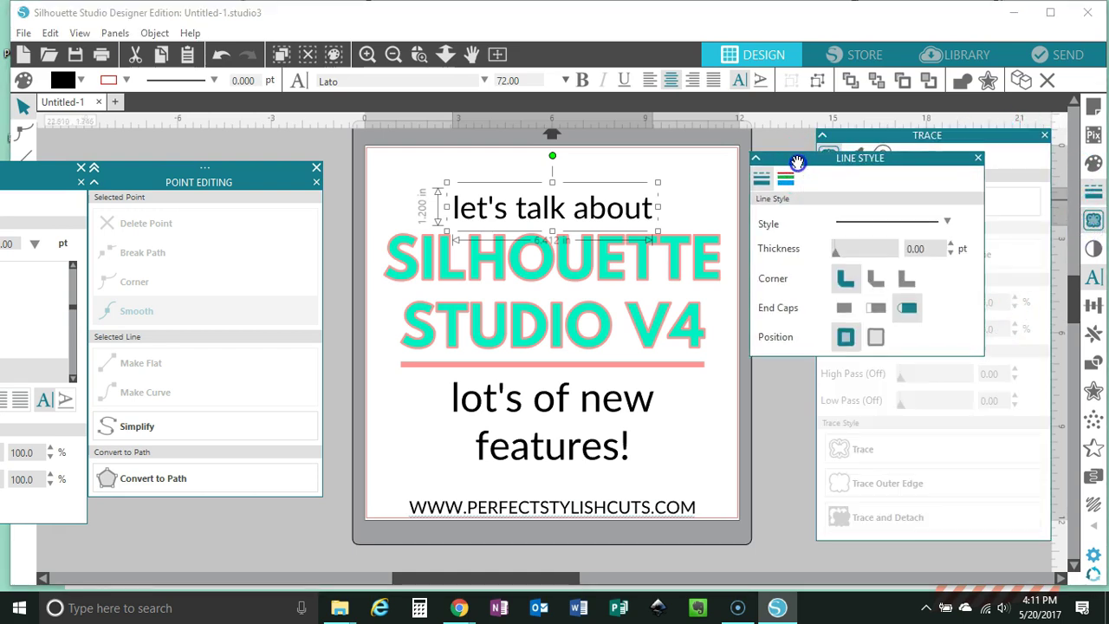
drag(798, 163, 853, 132)
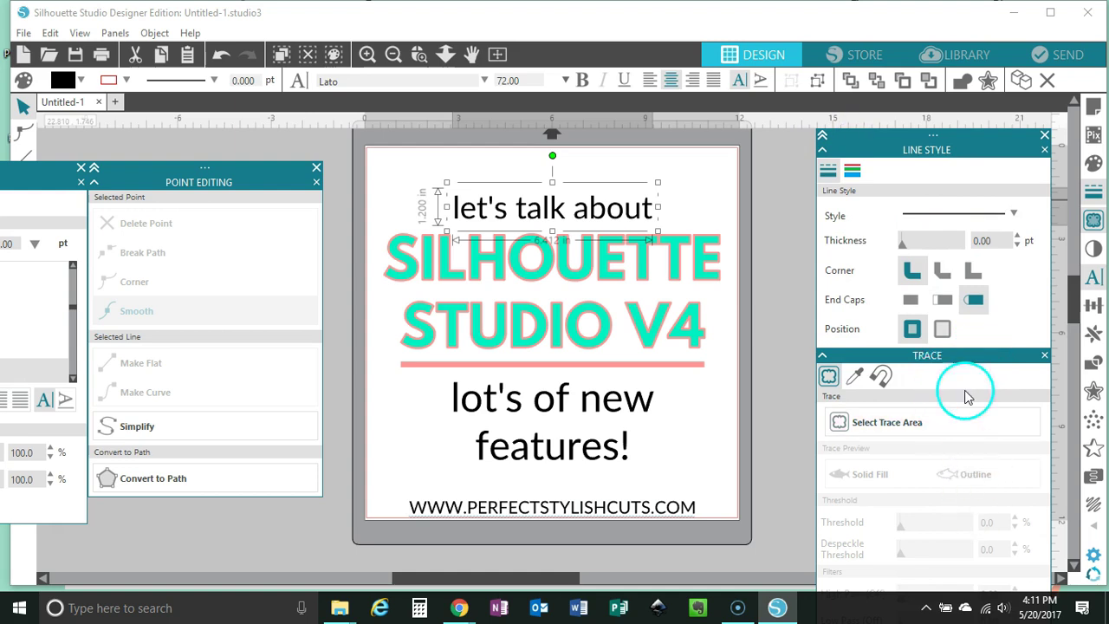
click(1047, 357)
click(1044, 136)
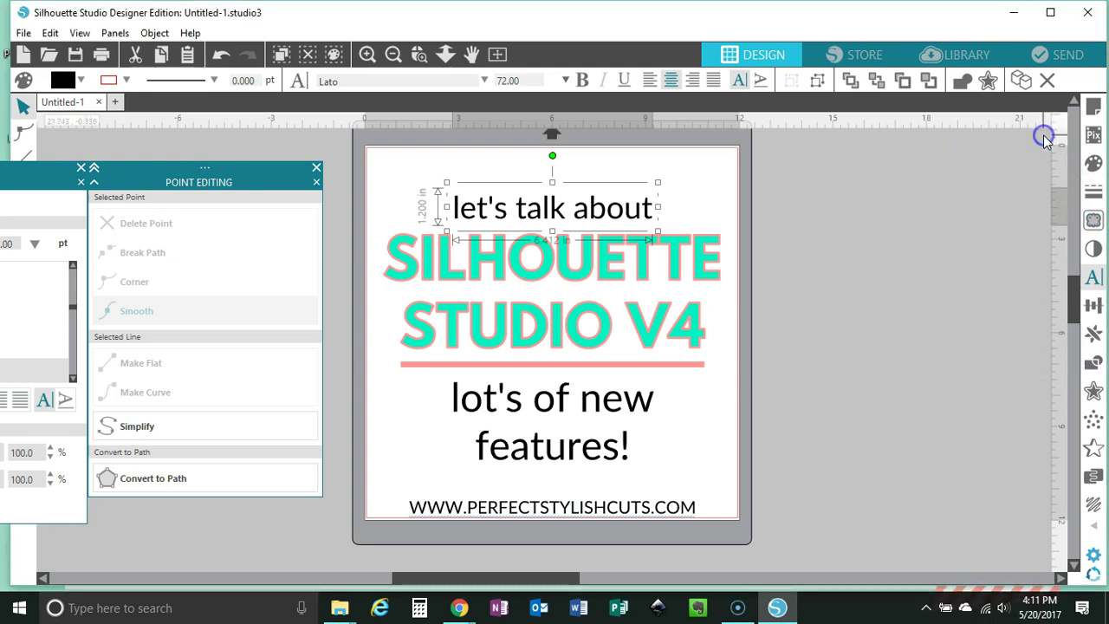
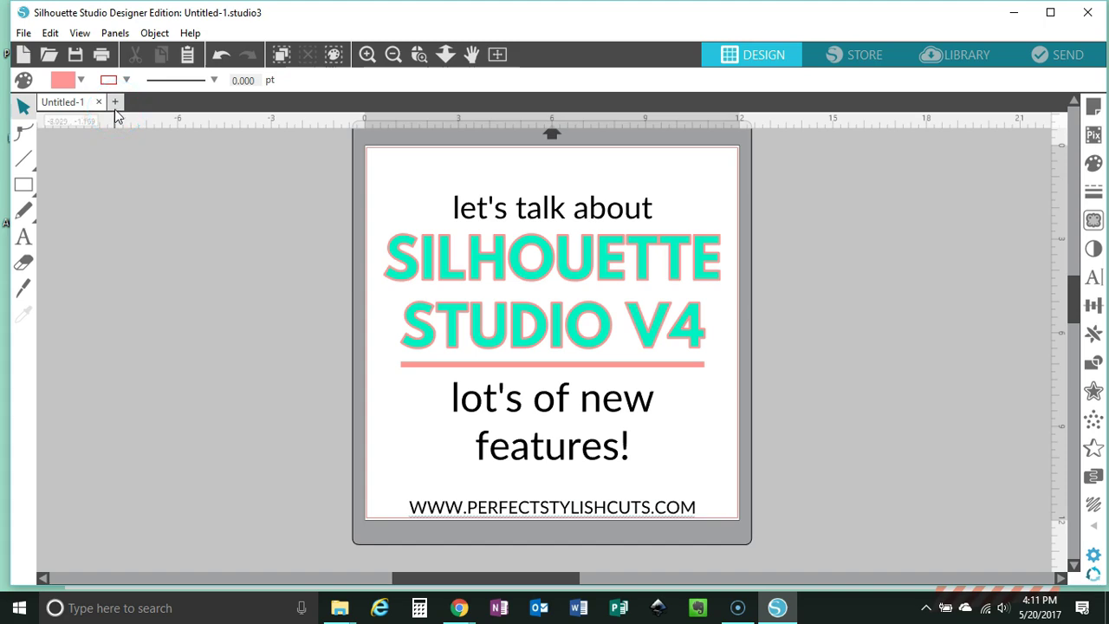
- Create a new blank document and start a Print & Cut project with the New Project Wizard
click(116, 103)
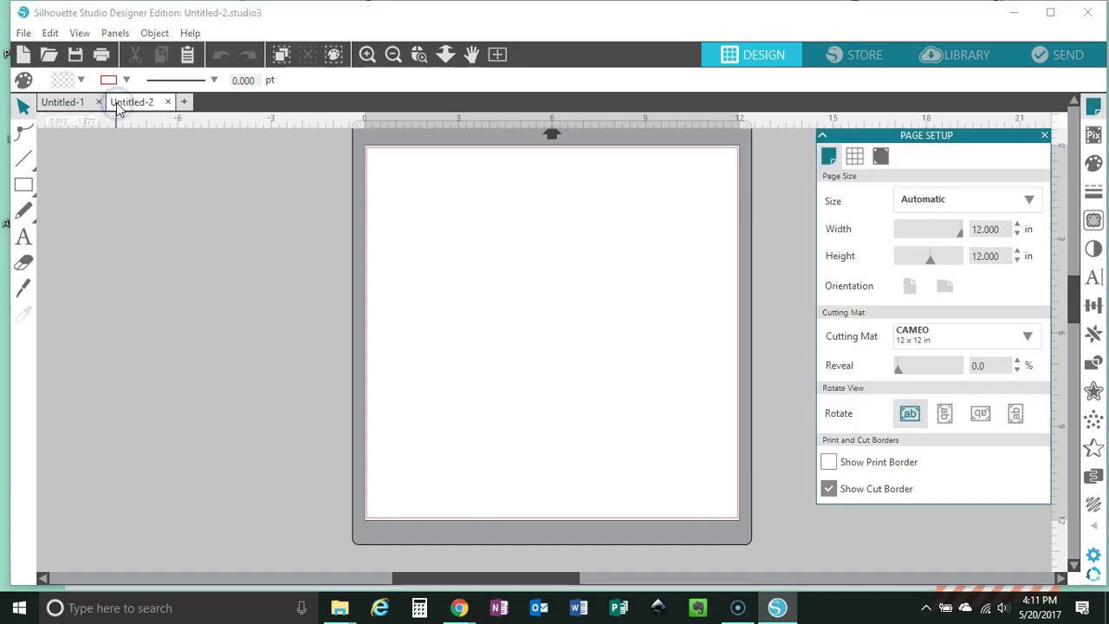
click(23, 33)
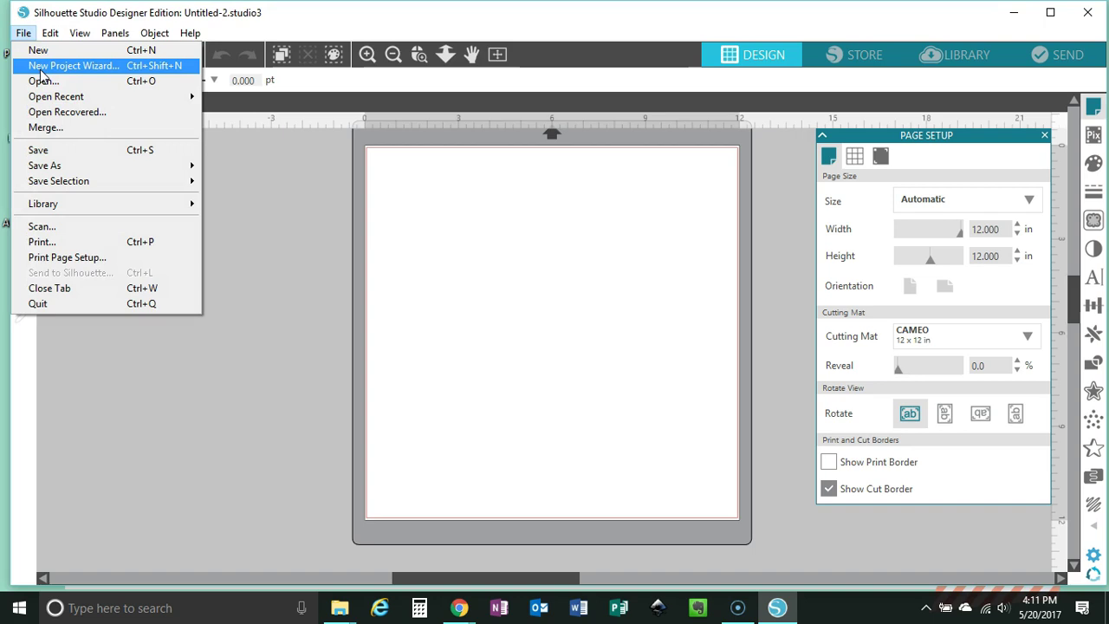
click(40, 69)
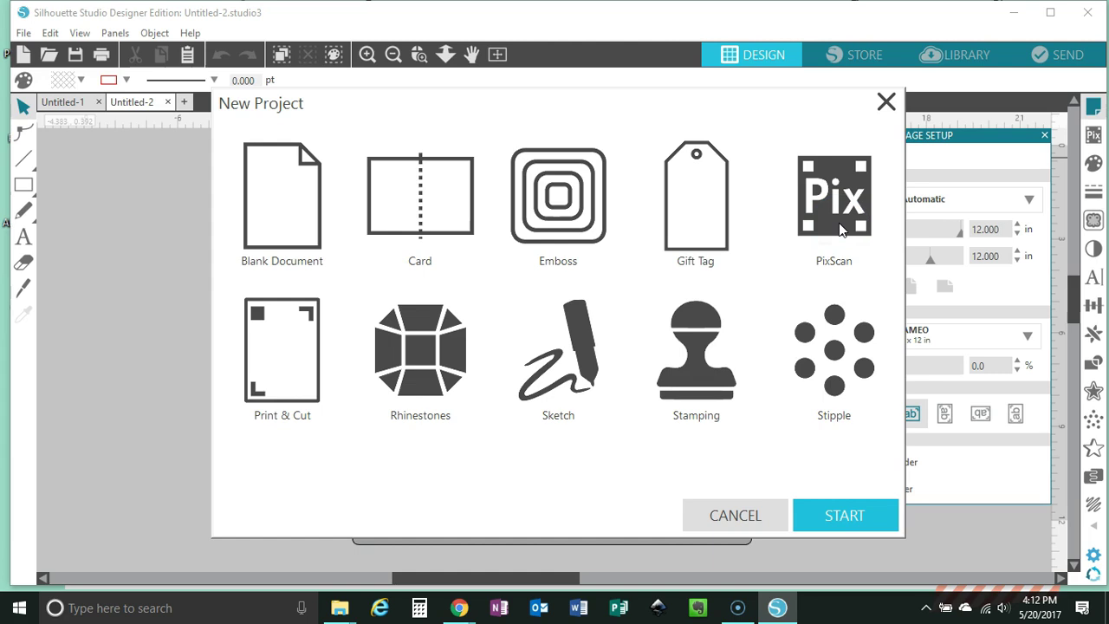
double_click(299, 355)
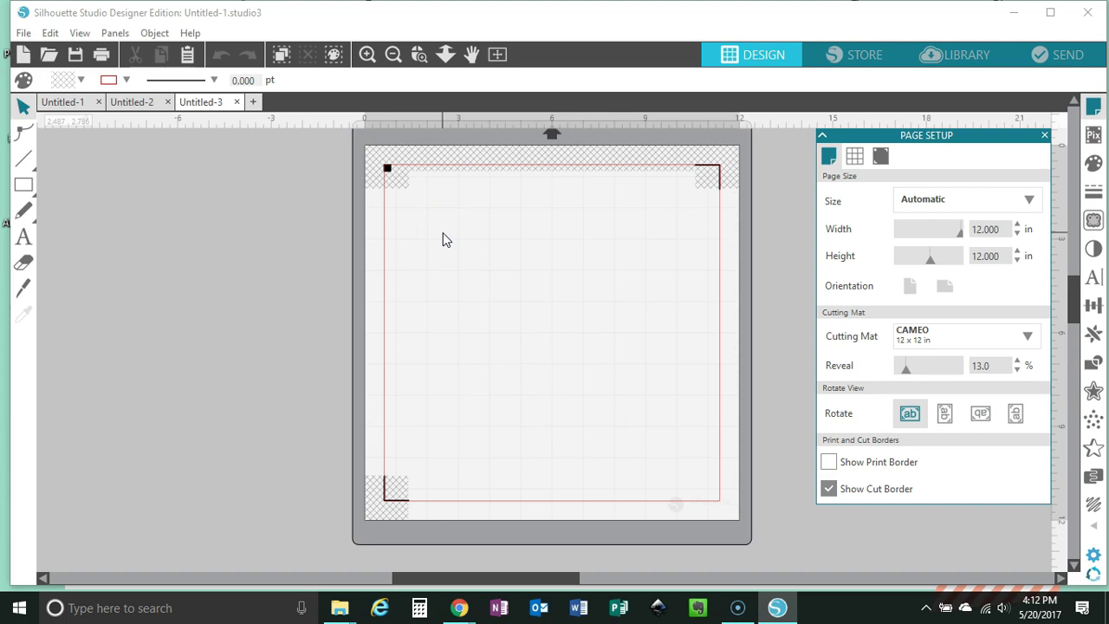
- Start a Card project with the New Project Wizard
click(24, 33)
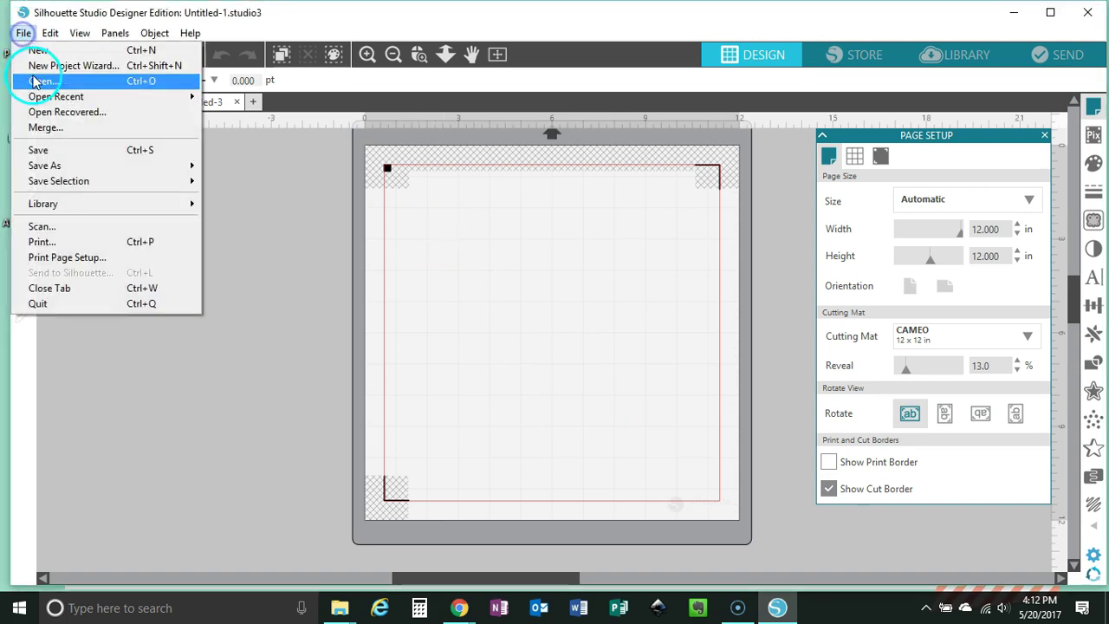
click(36, 65)
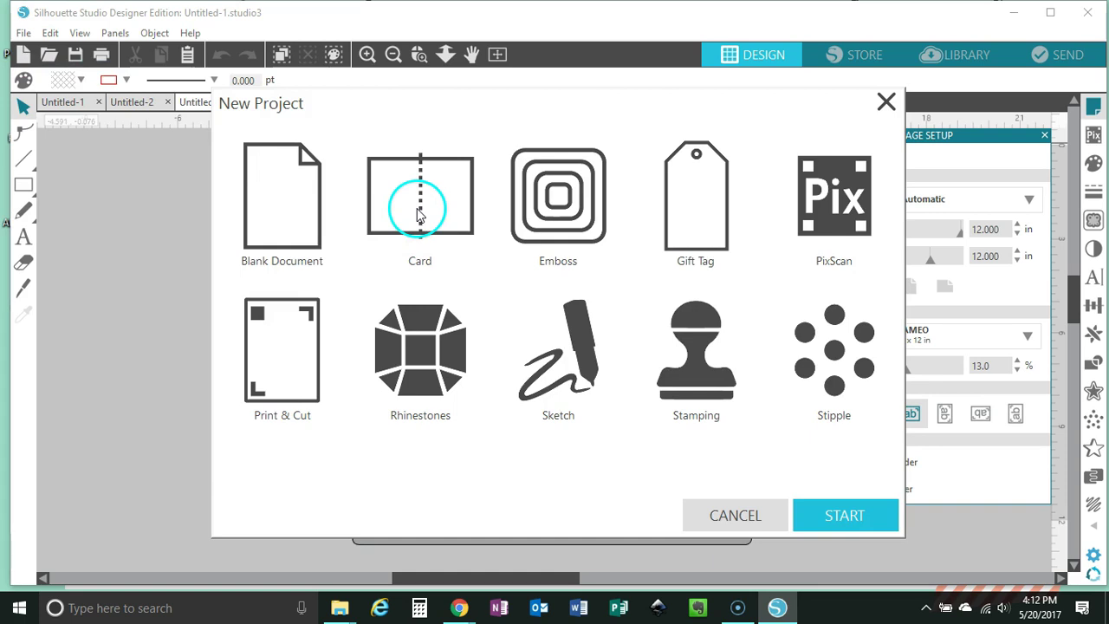
double_click(419, 212)
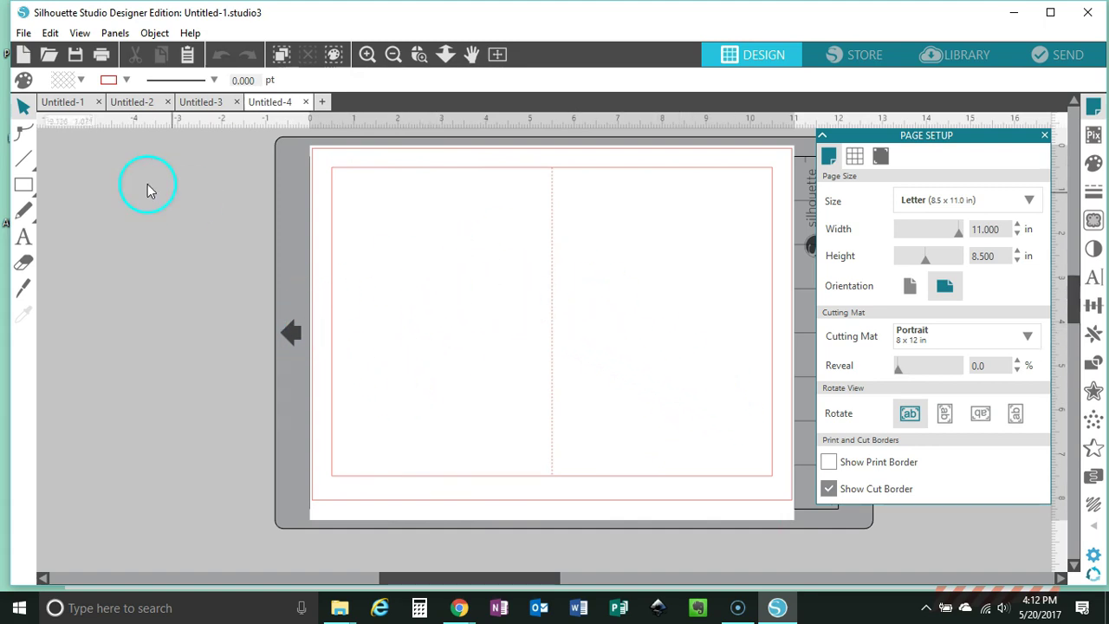
- Close the card, Print & Cut and blank documents to return to the original Untitled-1 design
click(24, 33)
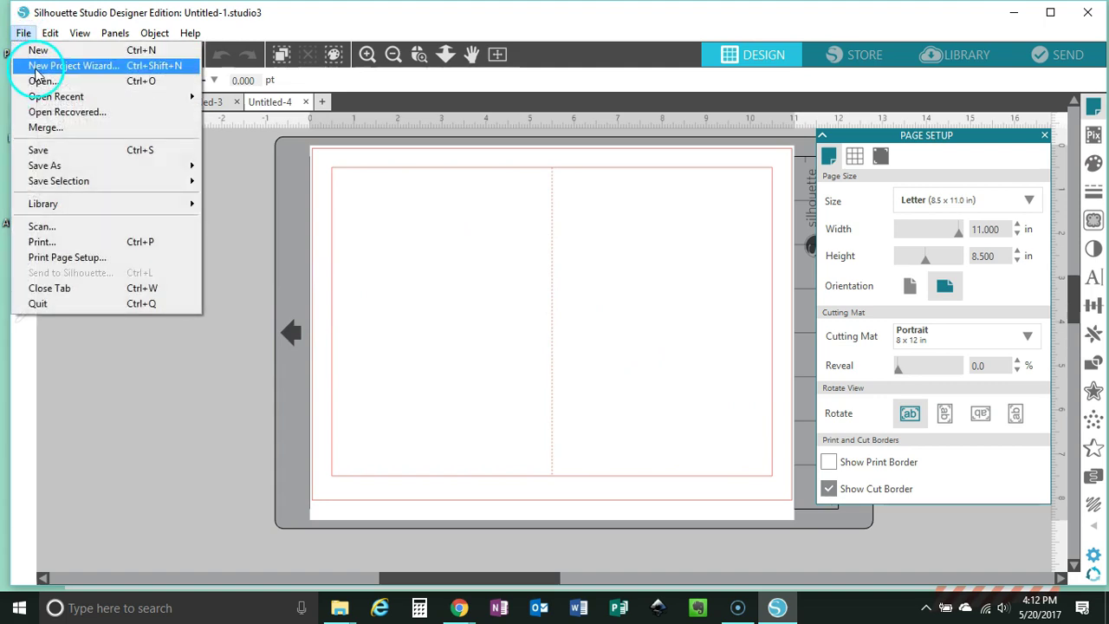
click(310, 101)
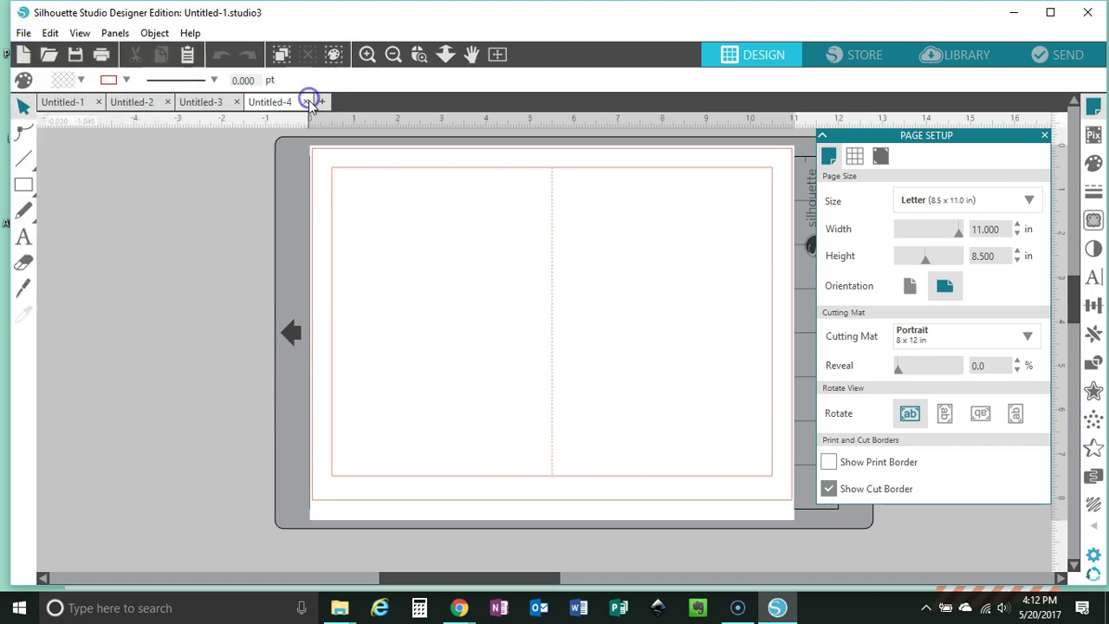
click(308, 101)
click(237, 102)
click(280, 103)
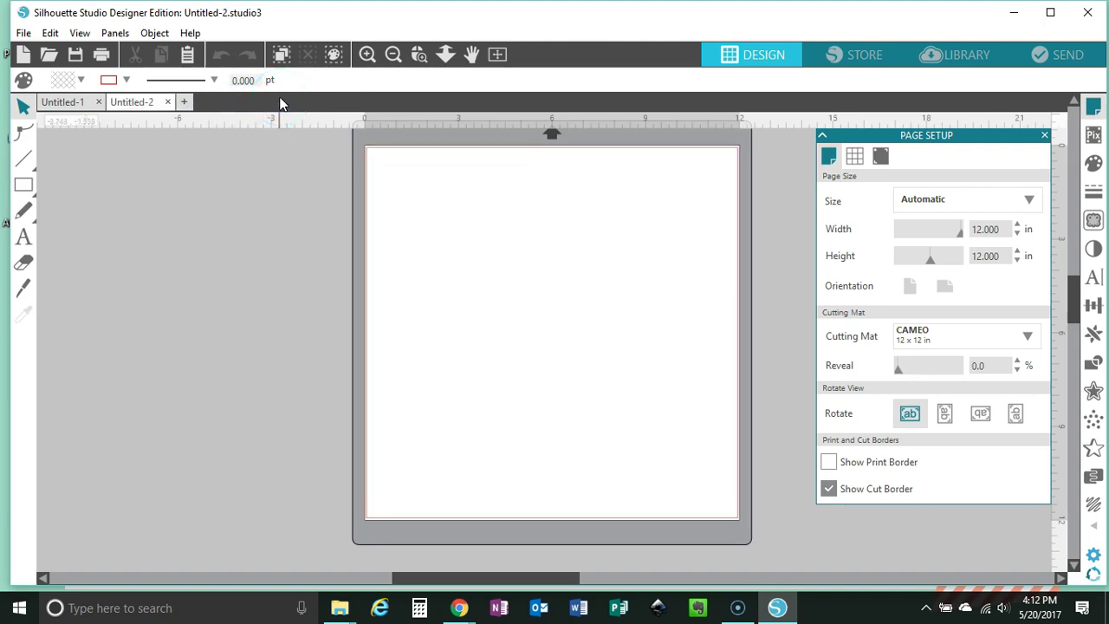
click(167, 101)
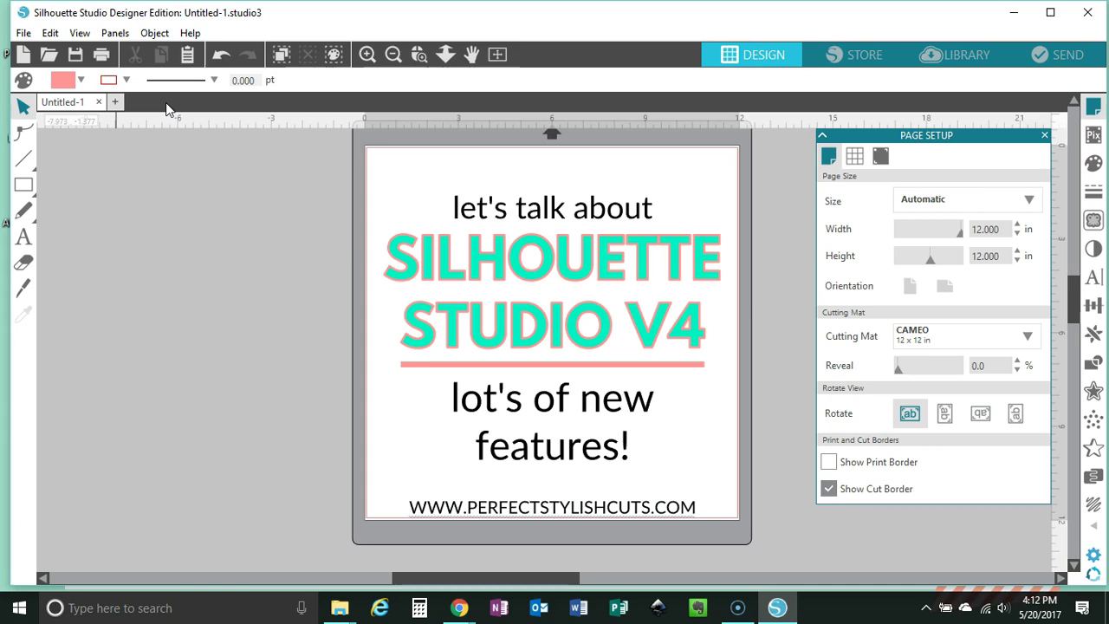
- Close the page setup options, bring up the Trace options and switch them to Trace by Color
click(264, 229)
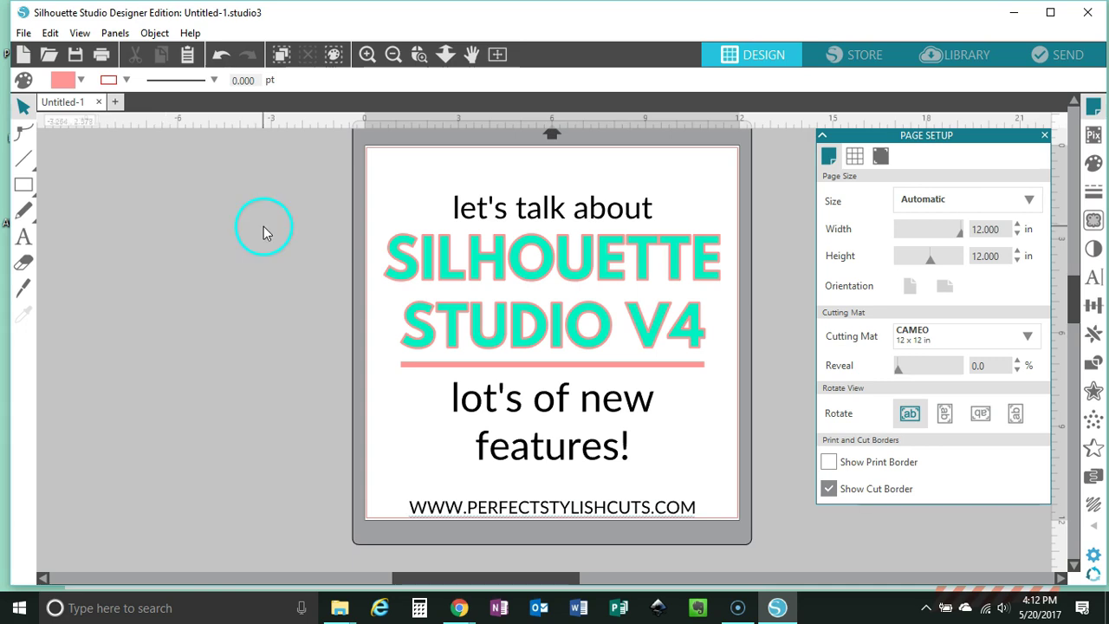
click(492, 303)
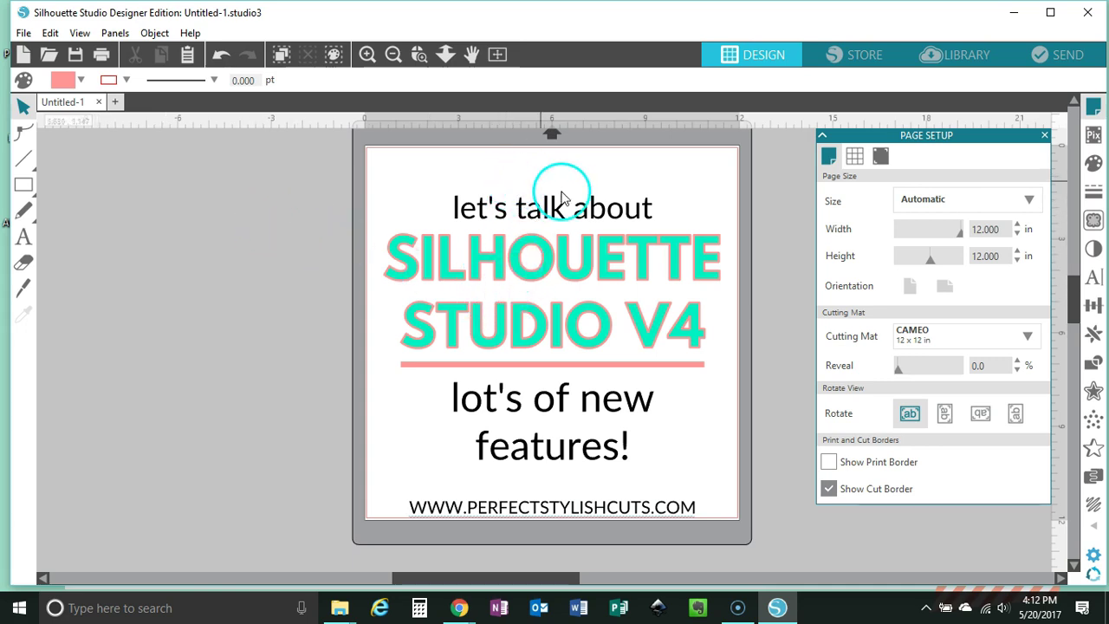
click(1045, 137)
click(1094, 221)
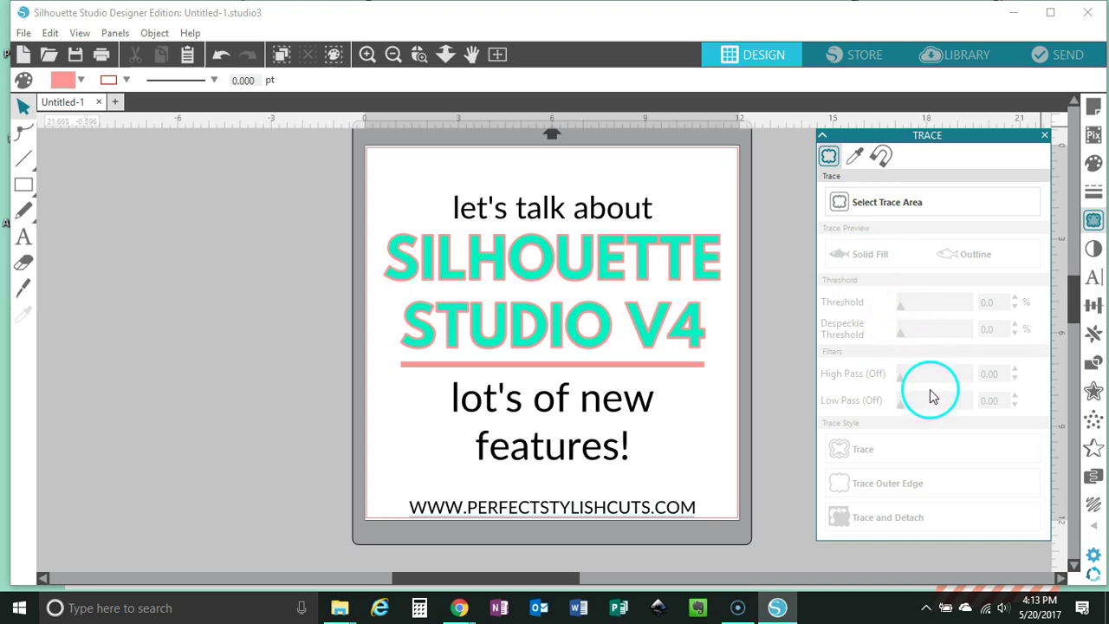
click(854, 158)
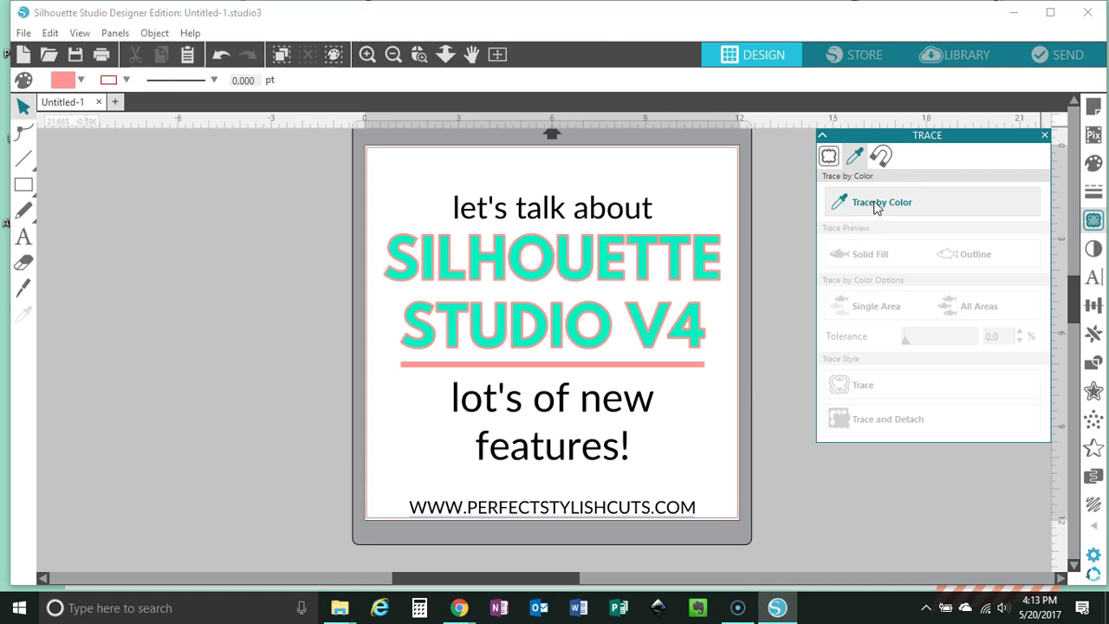
- Convert the teal "SILHOUETTE STUDIO V4" text to a path and select the converted lettering
click(716, 248)
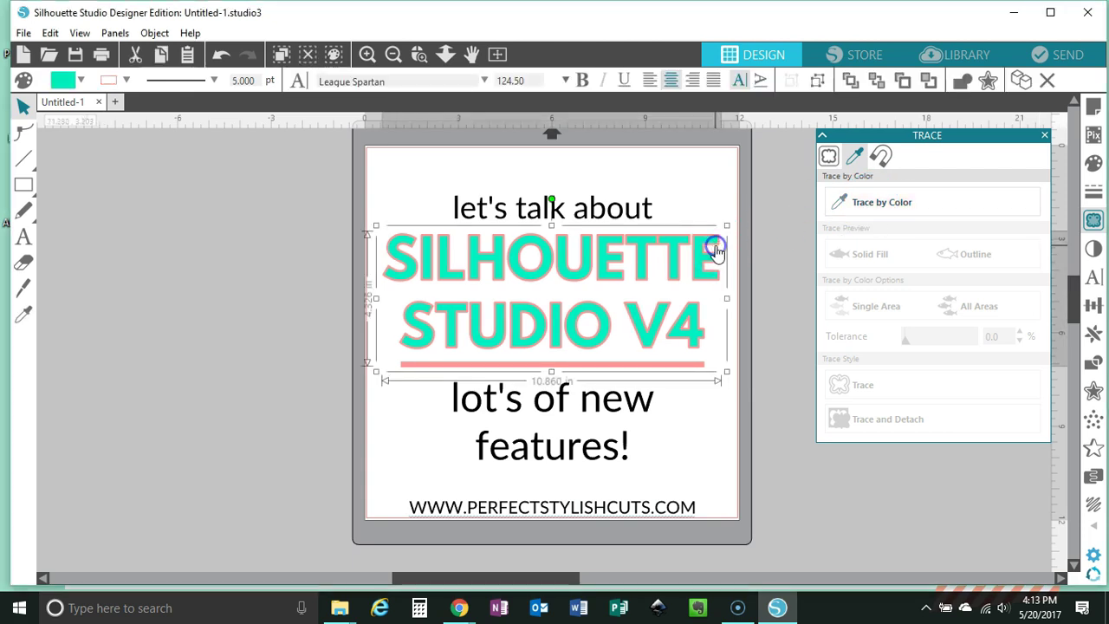
right_click(716, 248)
click(777, 434)
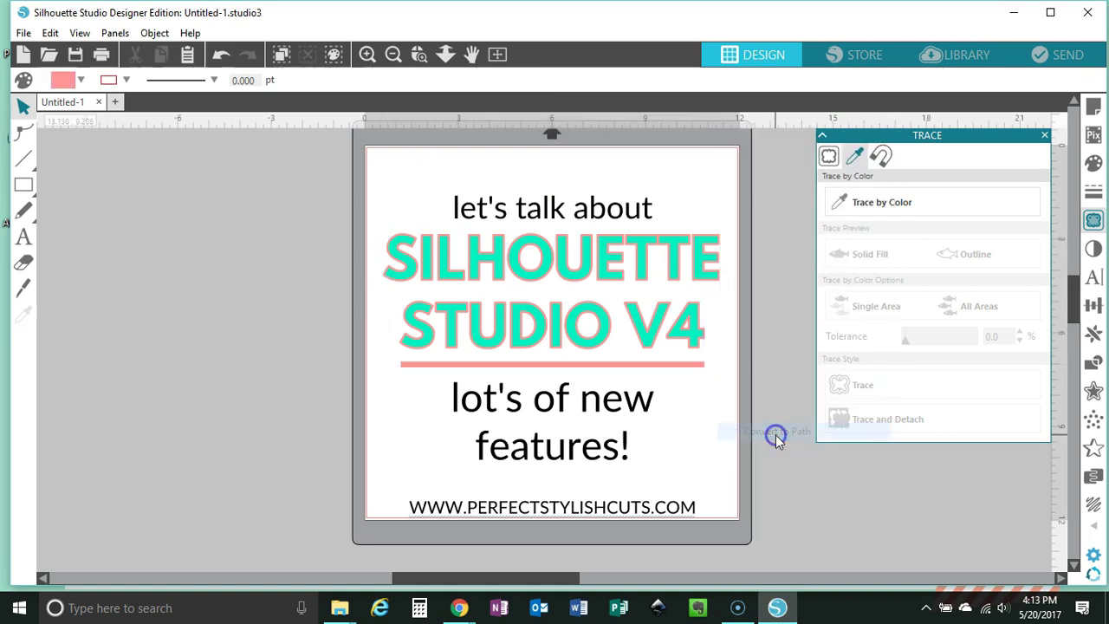
click(698, 258)
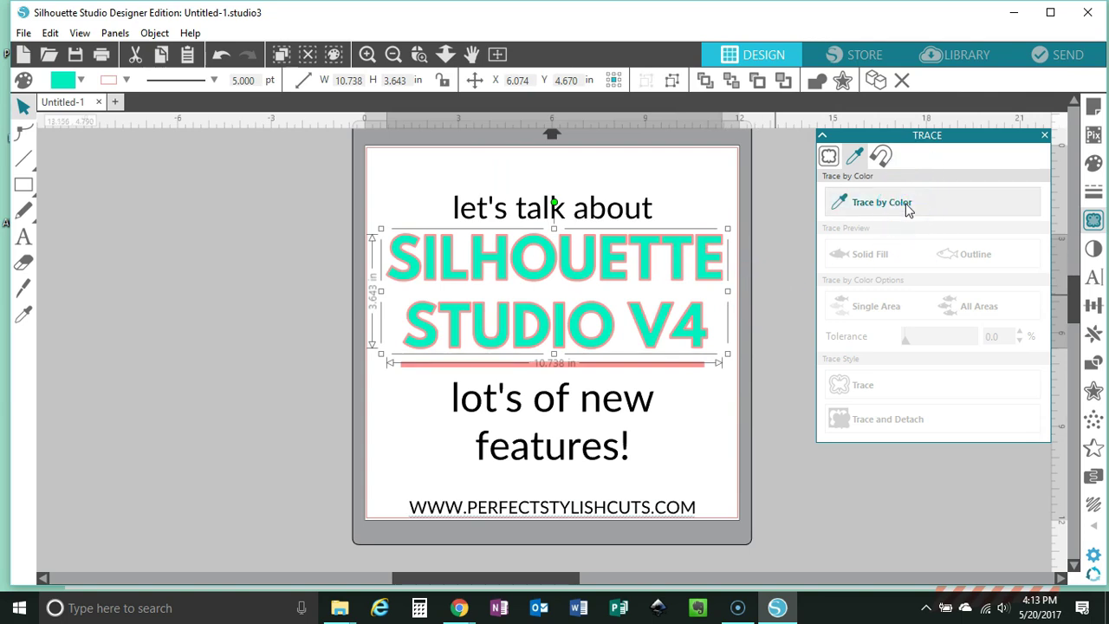
- Trace the teal "SILHOUETTE STUDIO V4" lettering by color and move the original off the page, away from the traced outline
click(682, 309)
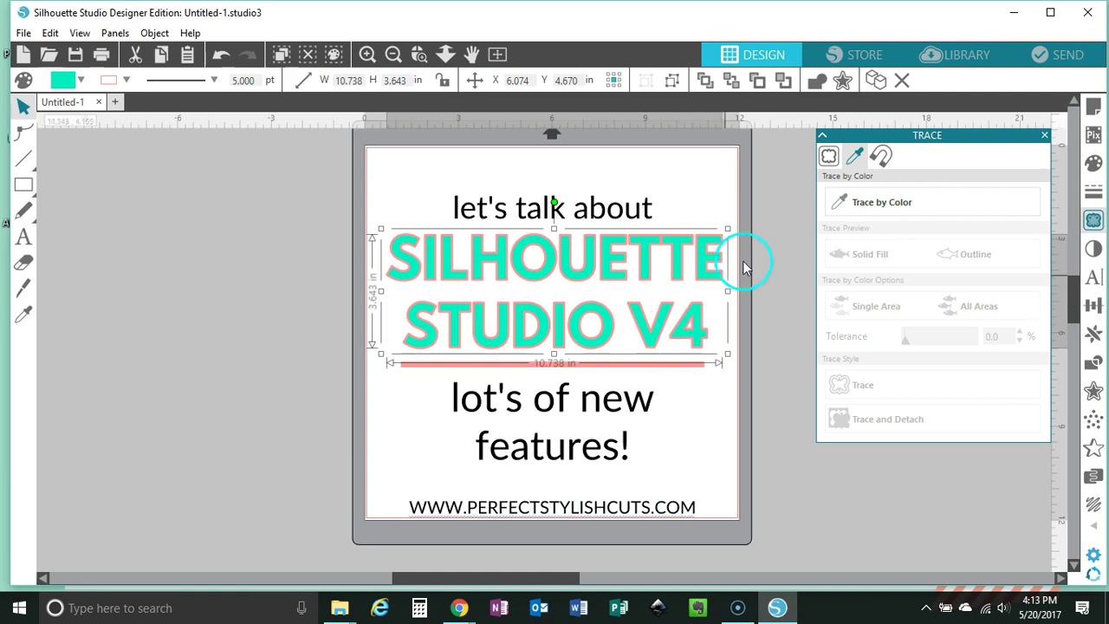
click(875, 208)
click(874, 208)
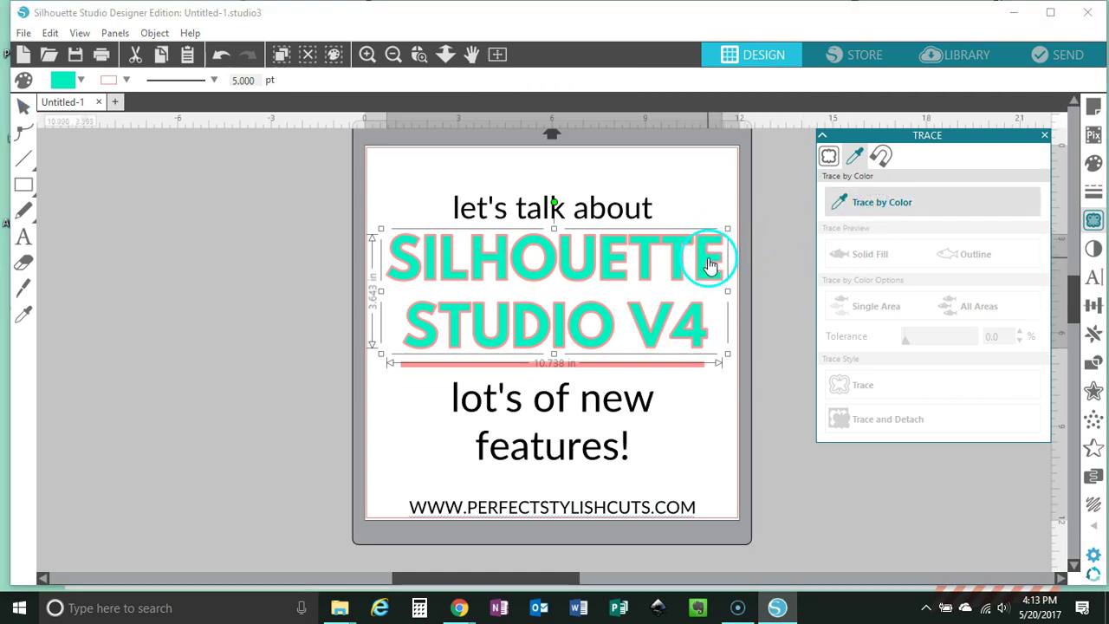
click(867, 204)
click(702, 264)
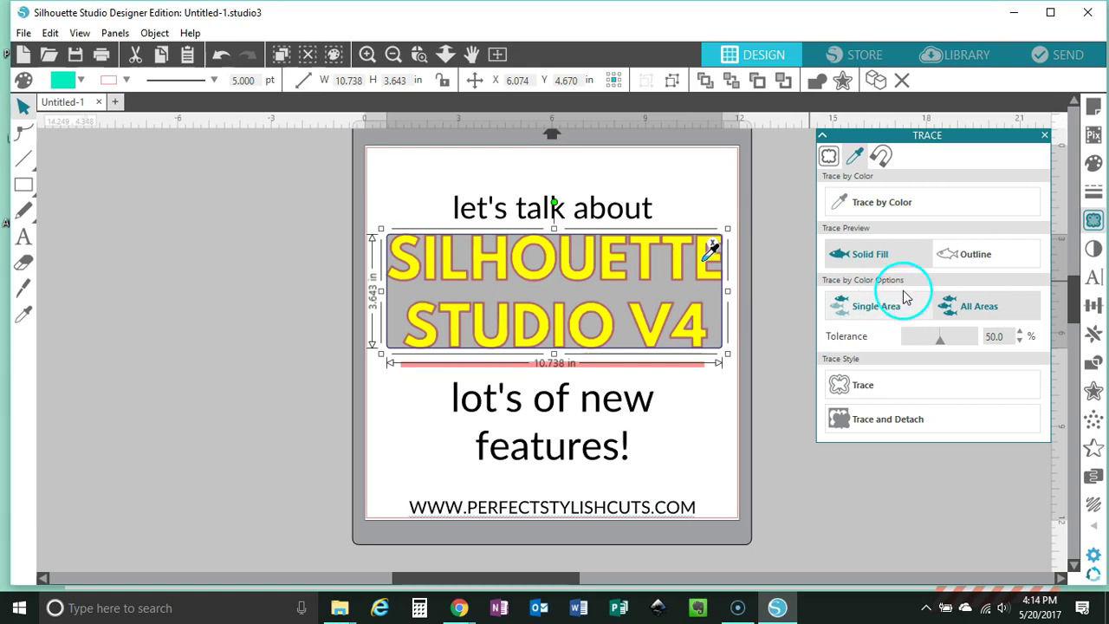
click(899, 383)
drag(718, 268, 384, 289)
mouse_move(567, 279)
mouse_down()
mouse_move(649, 285)
mouse_move(613, 284)
mouse_up()
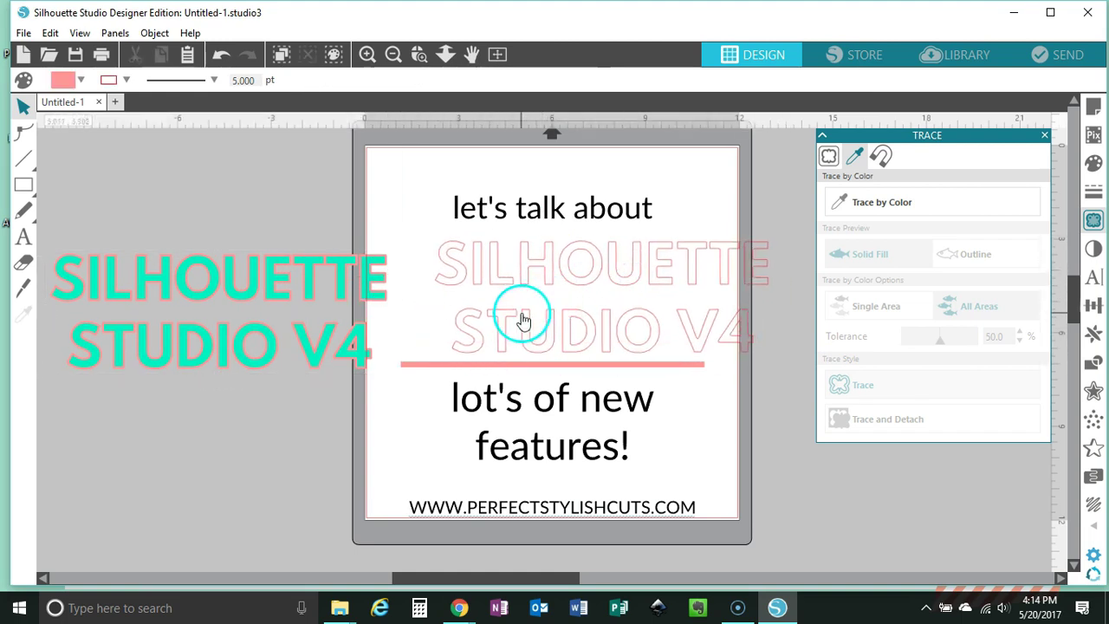
- Trace the moved teal lettering by color with an Outline preview and nudge the lettering to check for a traced outline
click(377, 306)
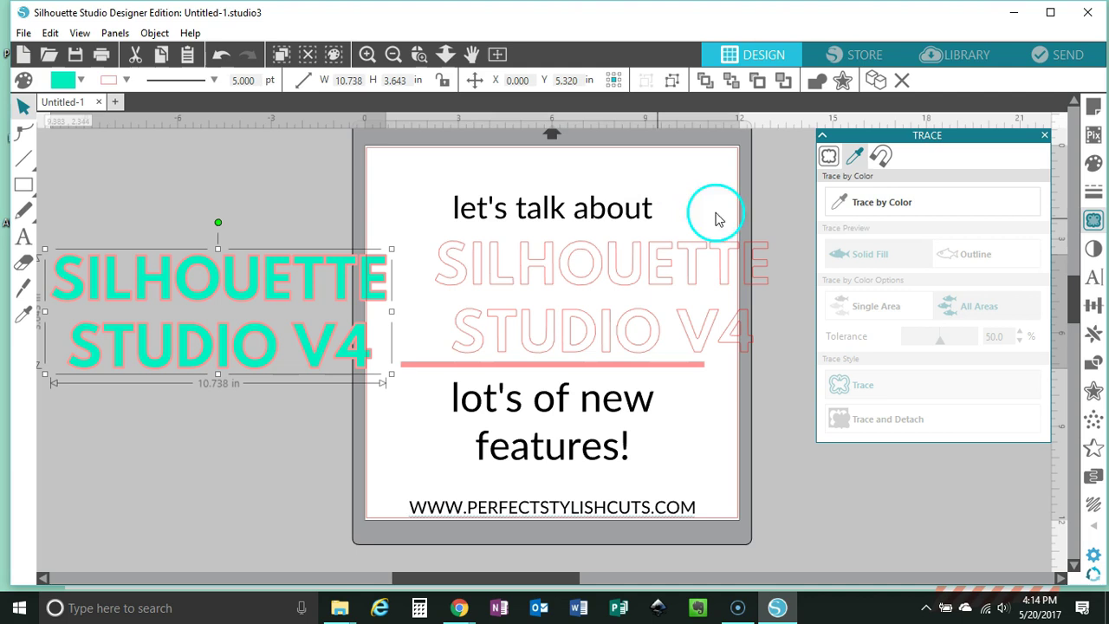
click(862, 215)
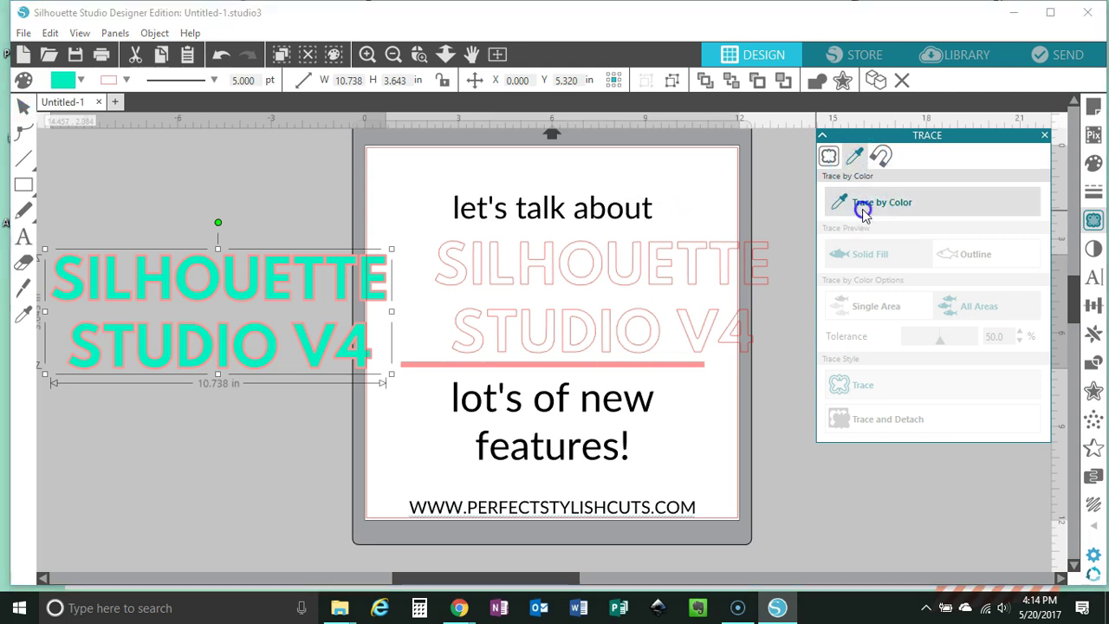
click(368, 250)
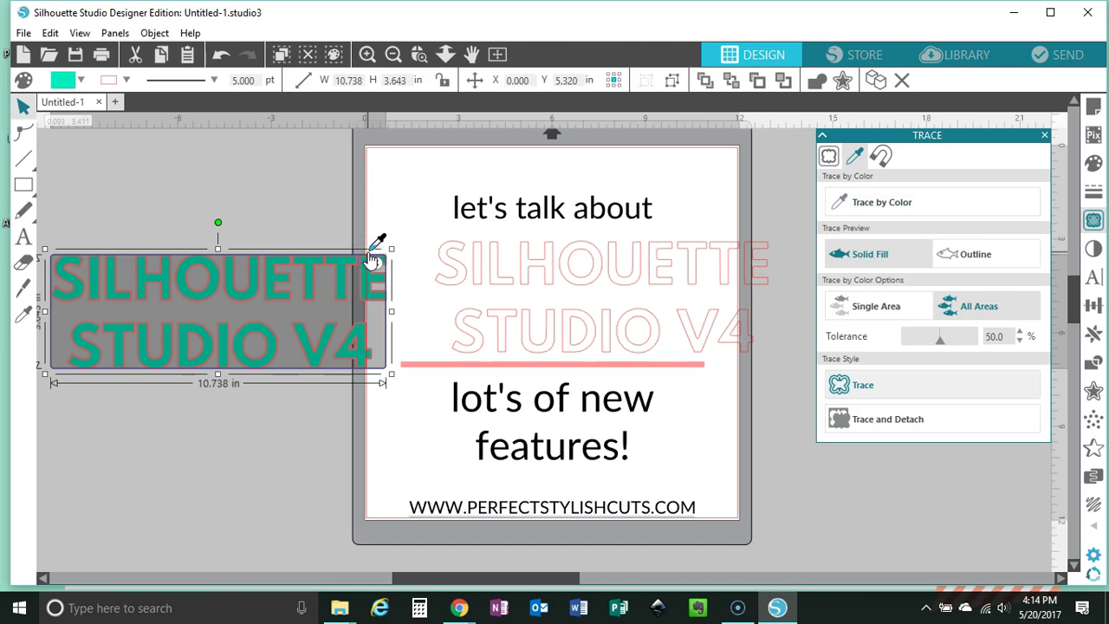
click(979, 255)
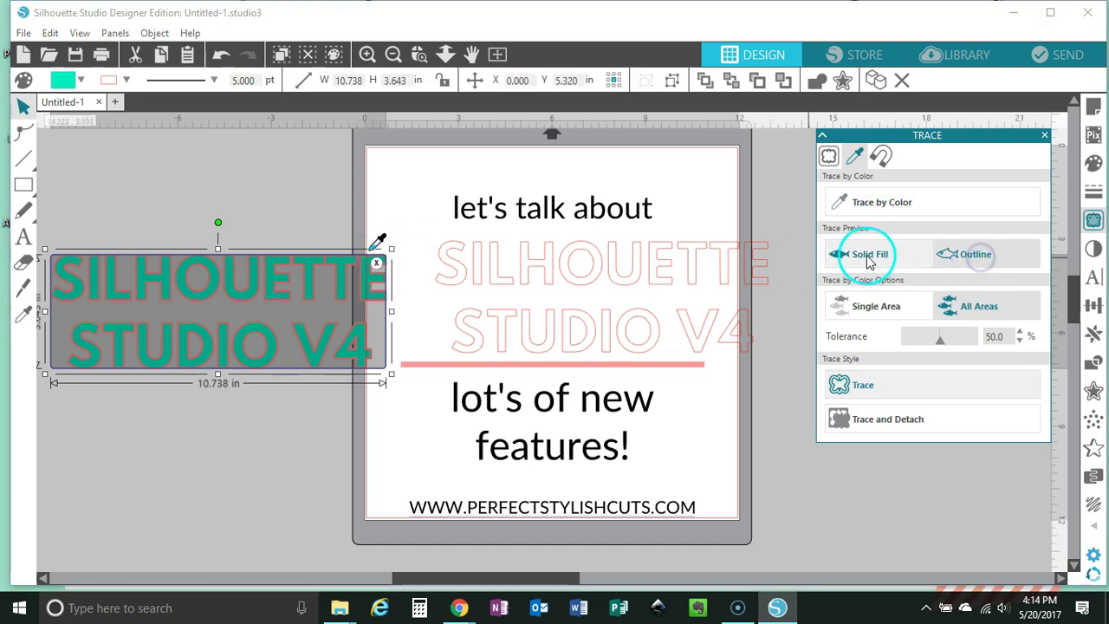
click(860, 386)
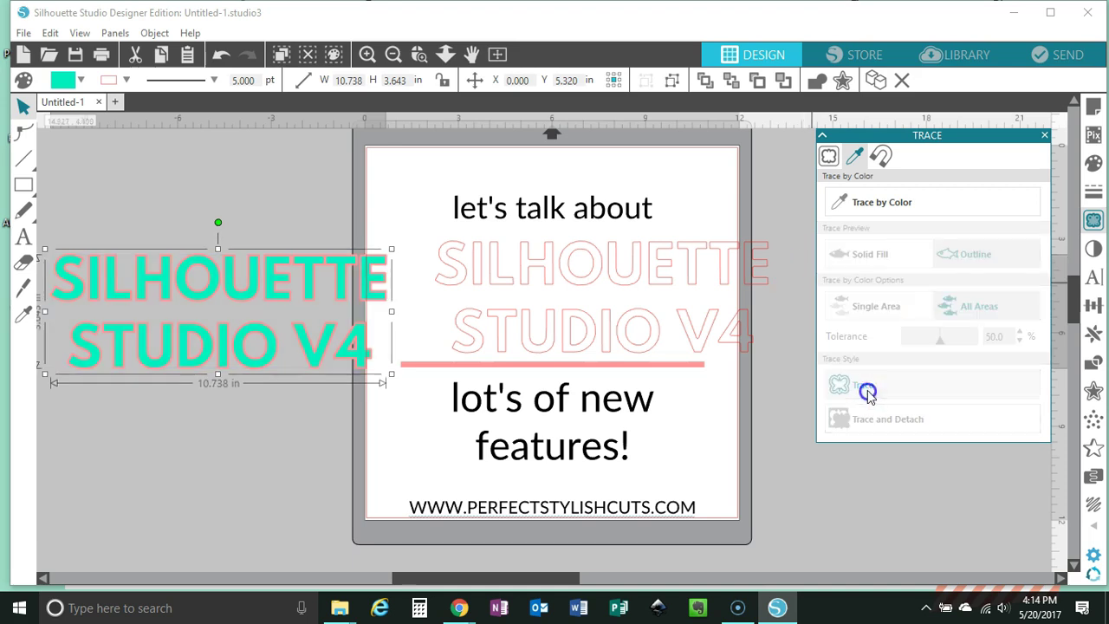
mouse_move(350, 271)
mouse_down()
mouse_move(494, 303)
mouse_move(408, 250)
mouse_move(371, 271)
mouse_move(346, 265)
mouse_up()
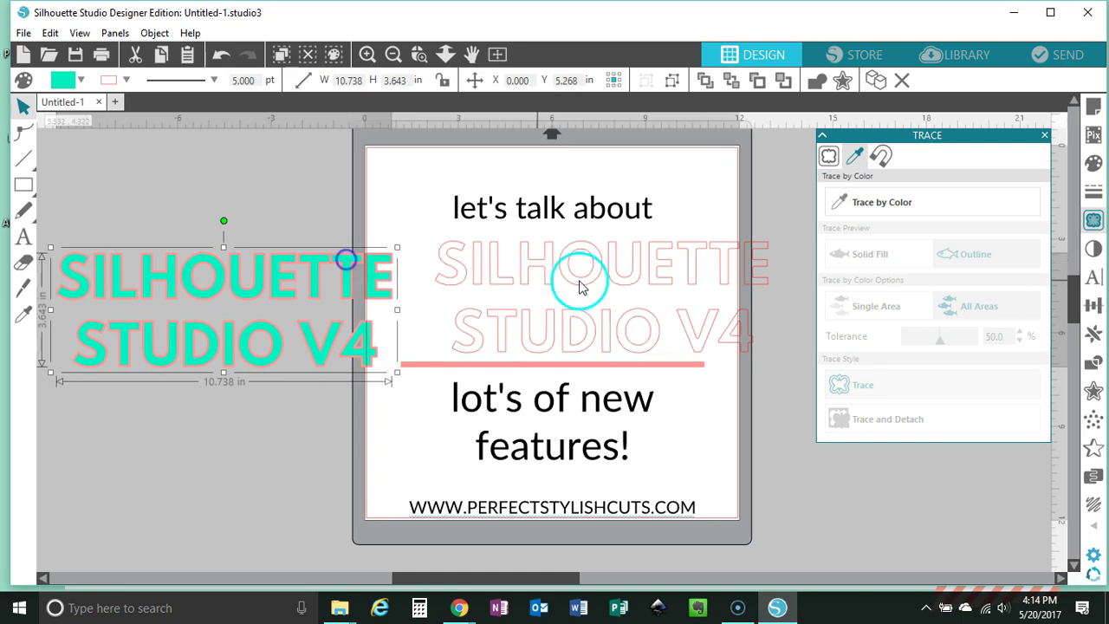
- Trace the teal lettering by color again using Outline preview and the Single Area option, and shift the lettering to check the result
click(883, 208)
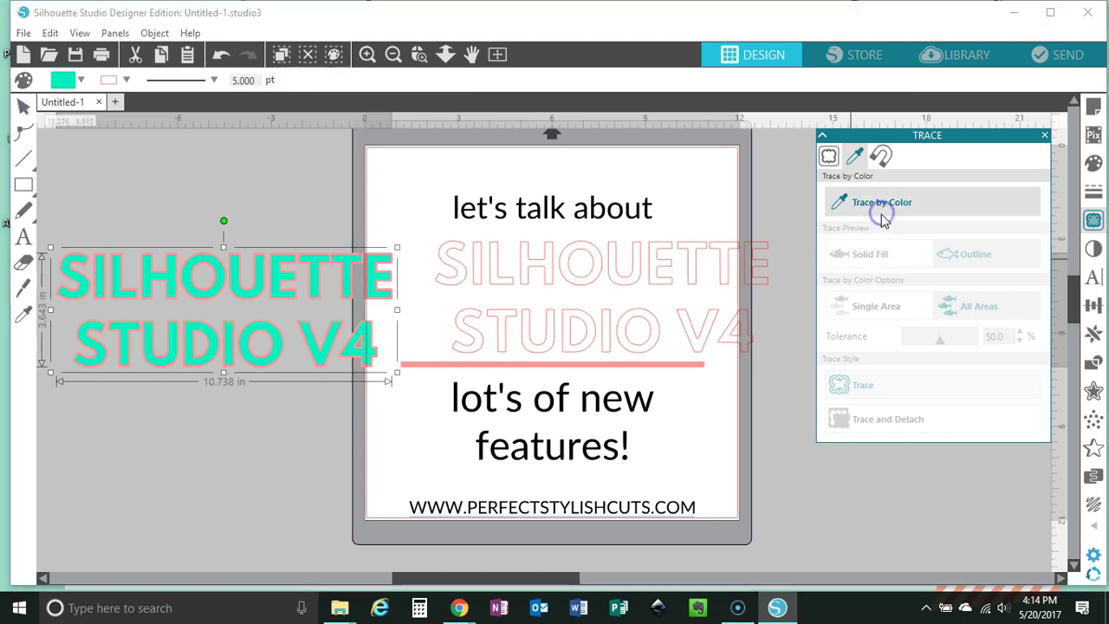
click(382, 261)
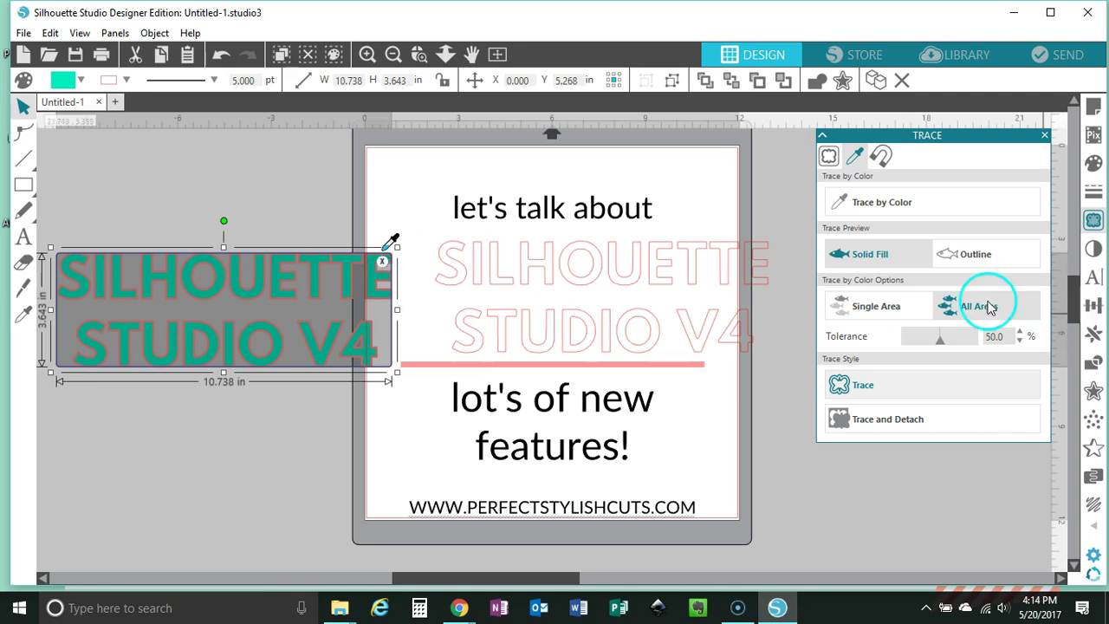
click(960, 258)
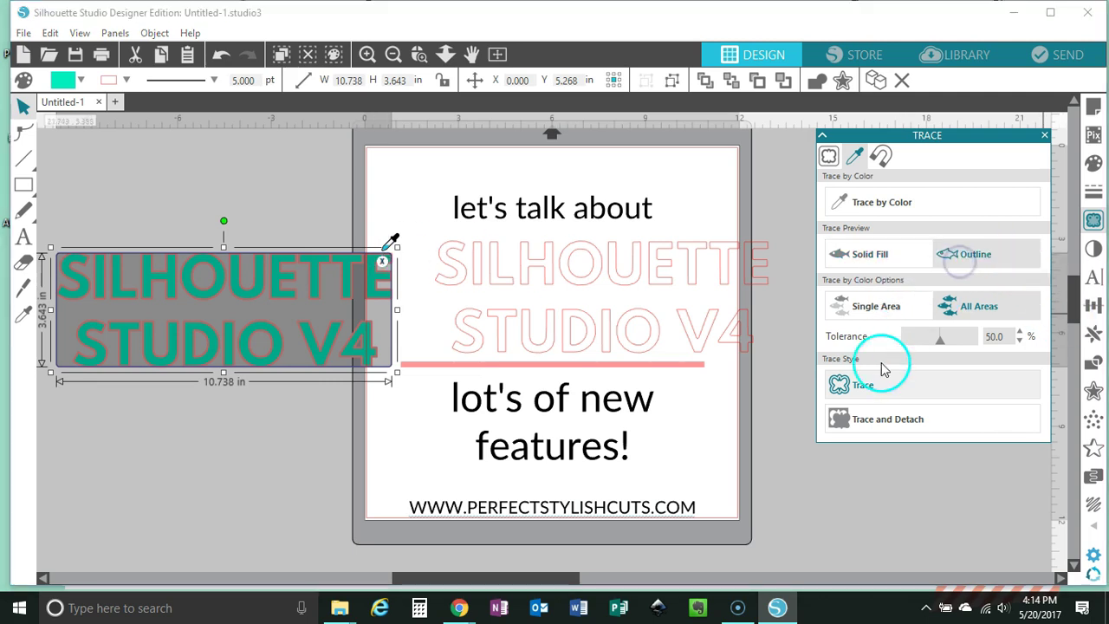
click(860, 310)
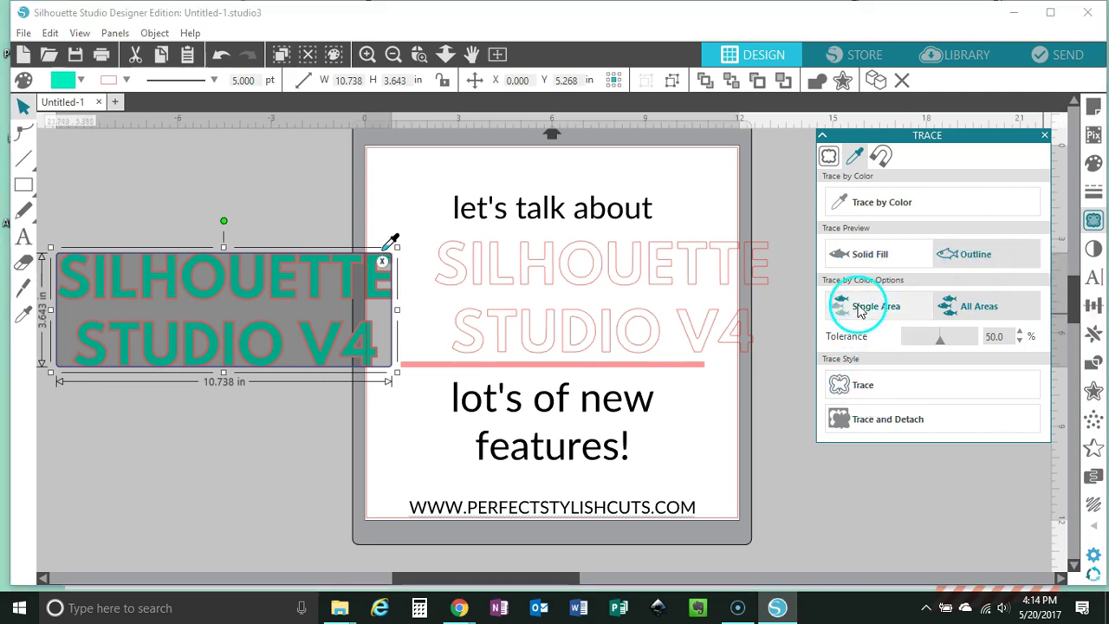
click(866, 385)
mouse_move(231, 321)
mouse_down()
mouse_move(349, 381)
mouse_move(237, 321)
mouse_move(258, 321)
mouse_up()
right_click(289, 349)
click(238, 326)
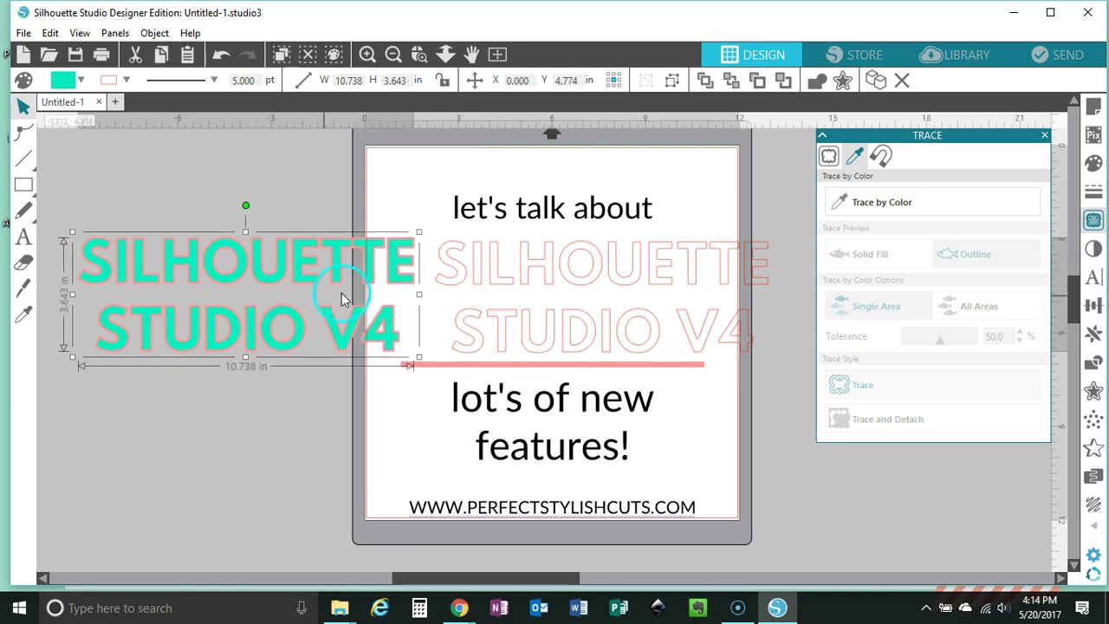
- Enlarge the teal lettering to about 16.2 by 5.5 in lower on the page and preview its color trace at 79% tolerance
drag(420, 233, 585, 164)
drag(372, 251, 309, 414)
click(901, 202)
click(420, 330)
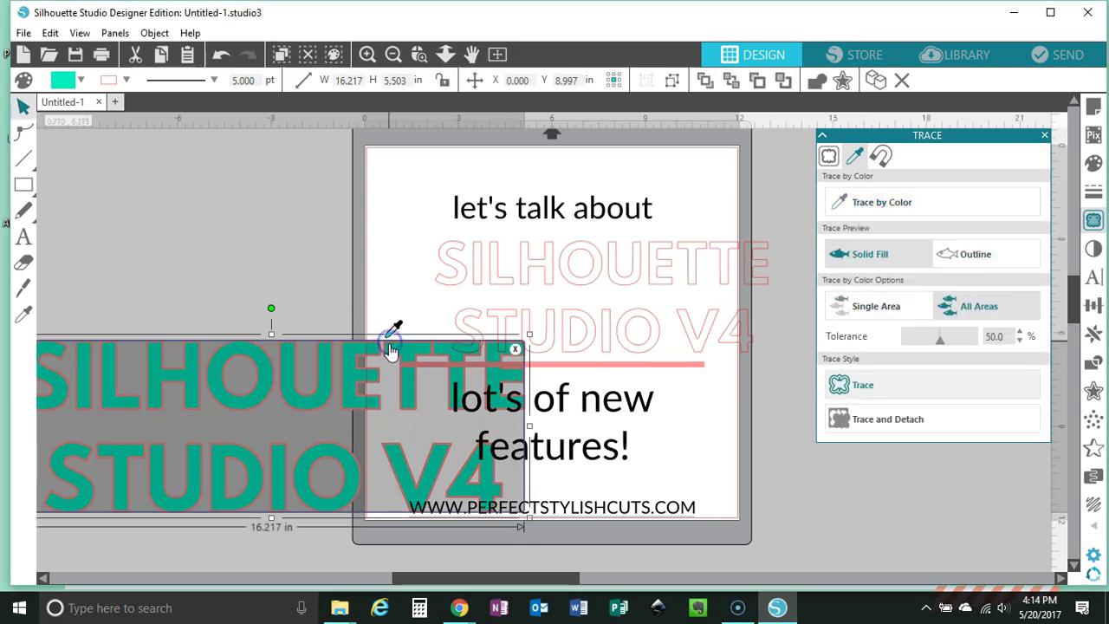
mouse_move(907, 336)
mouse_down()
mouse_move(964, 340)
mouse_move(916, 341)
mouse_up()
- Trace the background color around the enlarged lettering with an Outline preview and move the teal lettering off the traced outline
click(890, 213)
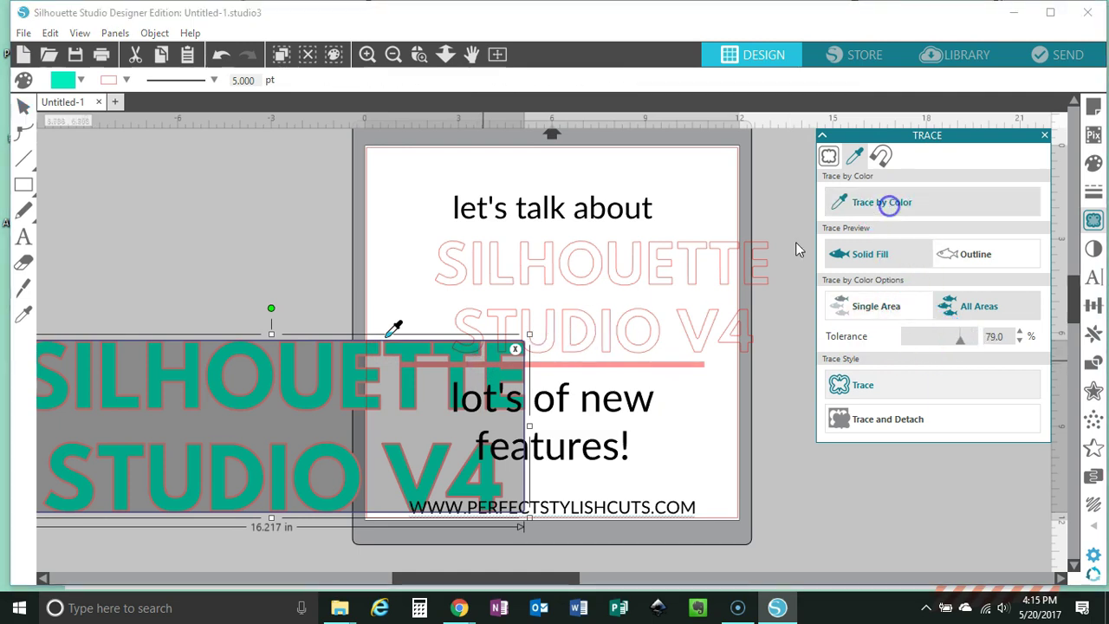
click(450, 379)
click(450, 380)
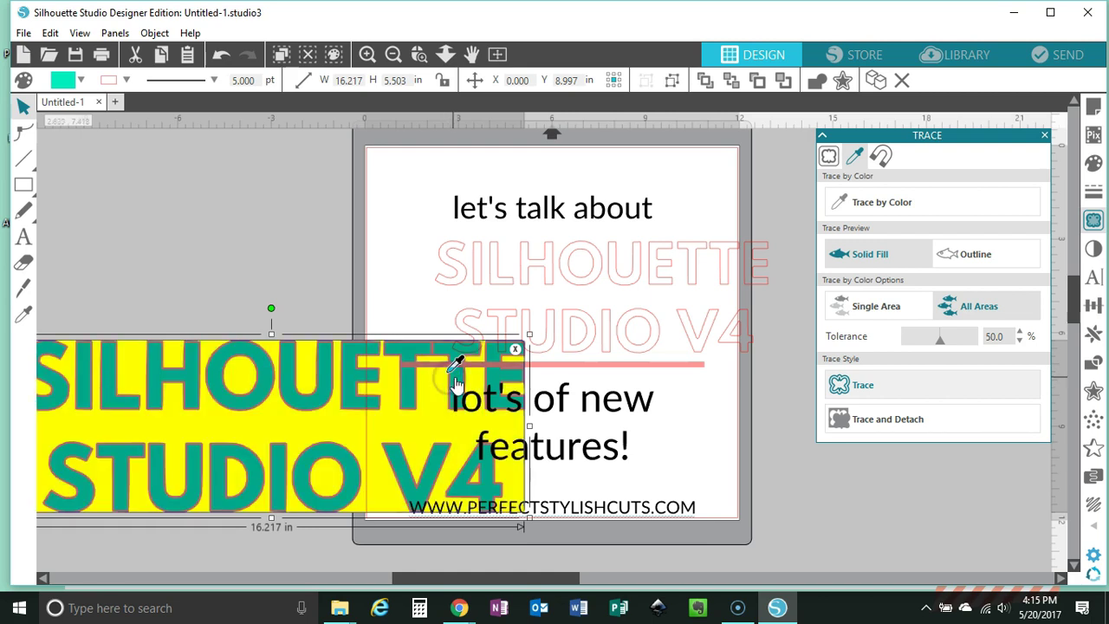
click(477, 376)
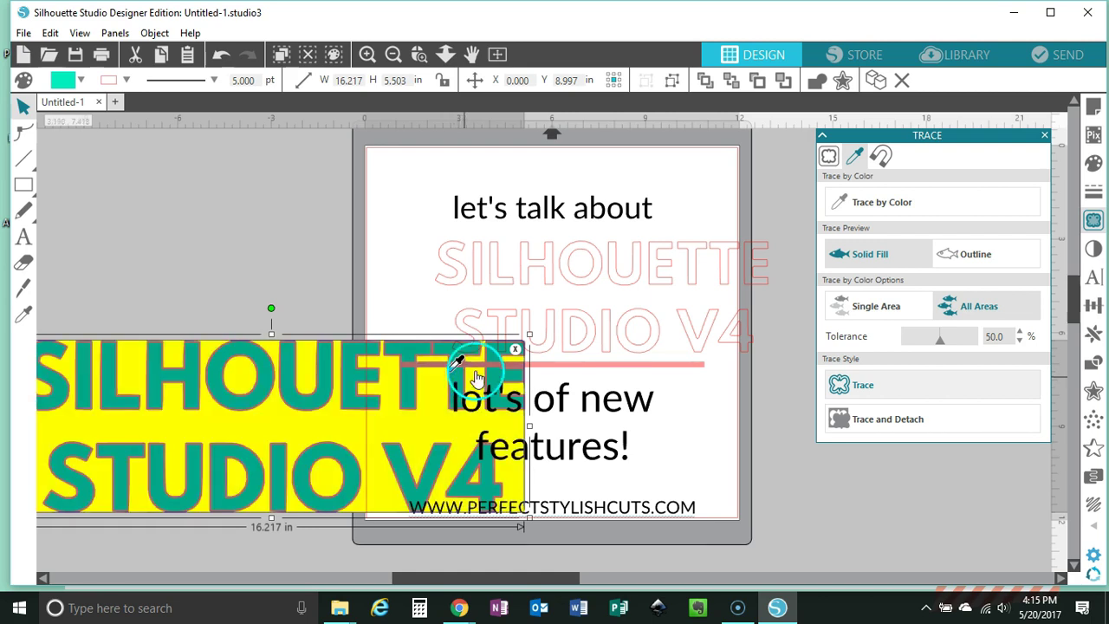
click(971, 259)
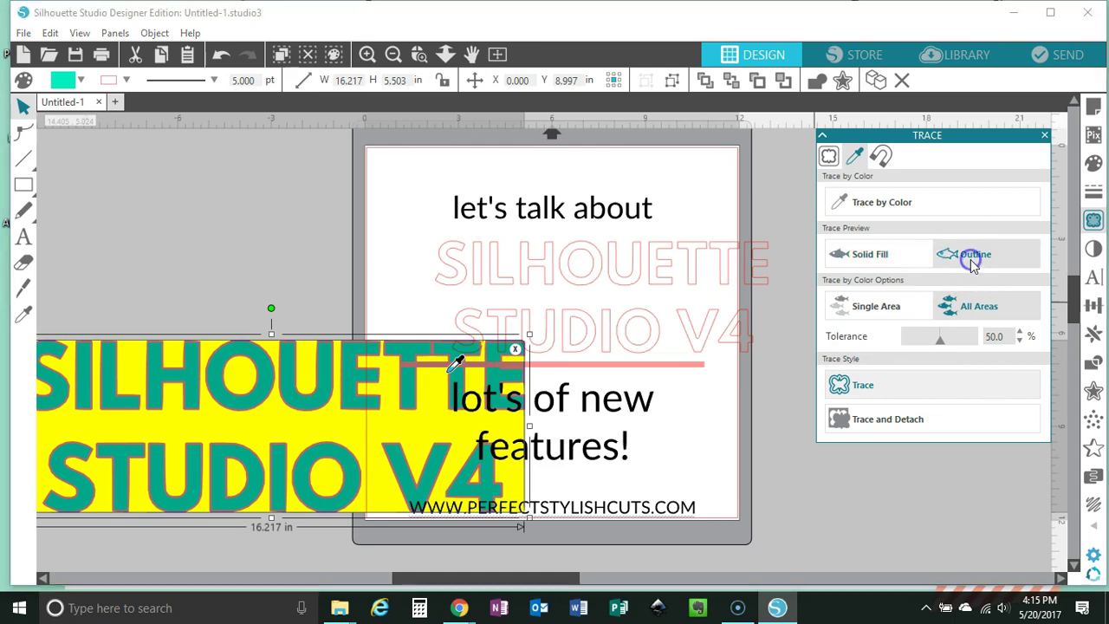
click(418, 404)
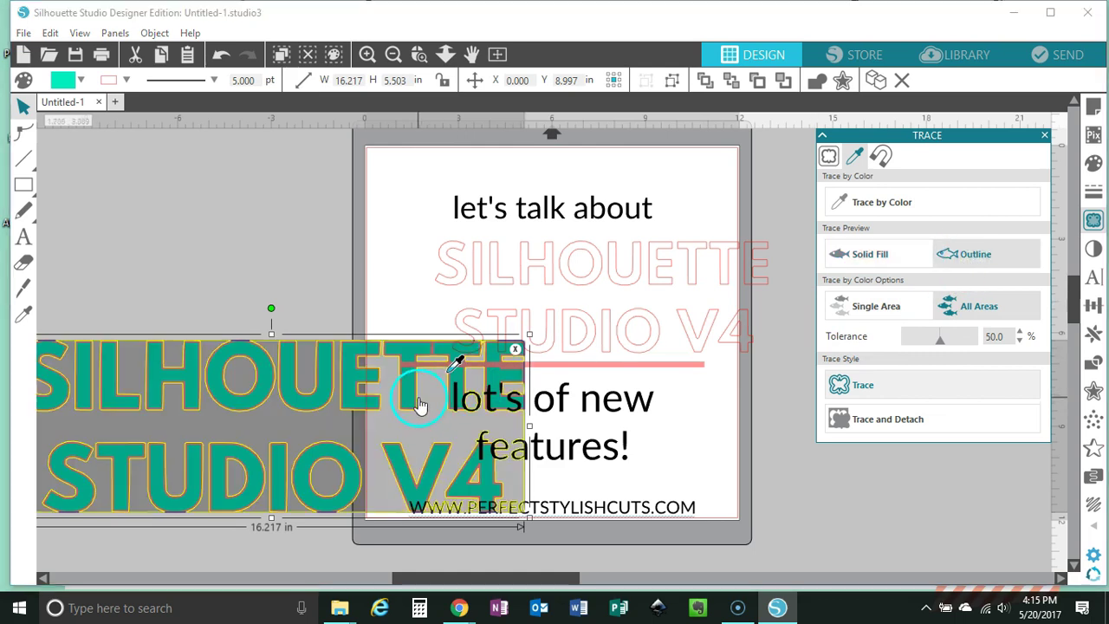
click(918, 387)
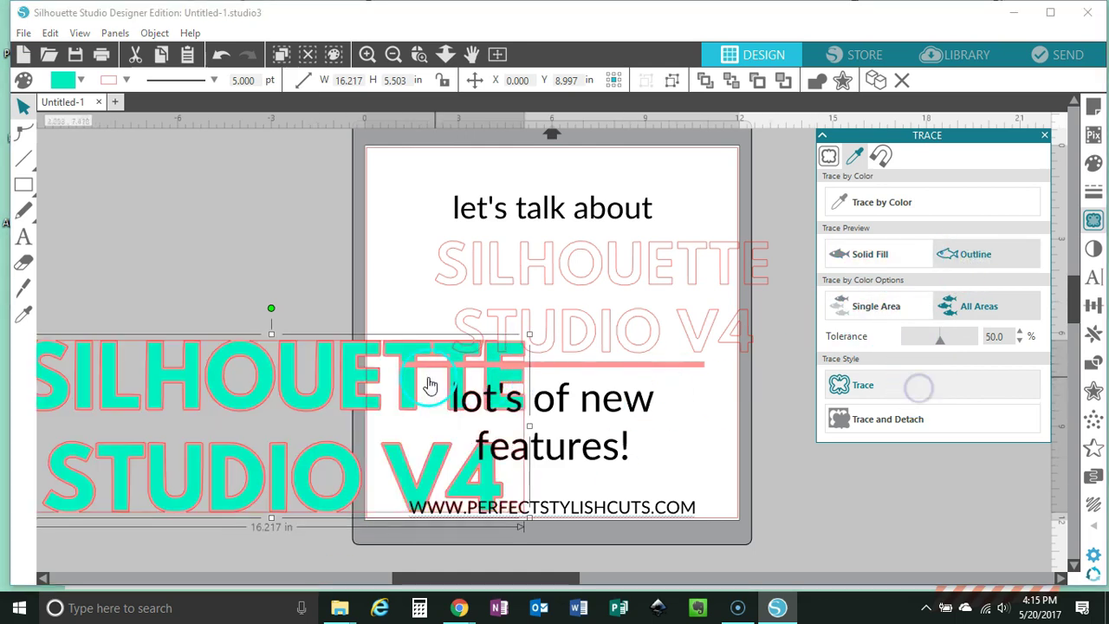
mouse_move(351, 375)
mouse_down()
mouse_move(421, 483)
mouse_move(485, 528)
mouse_move(572, 515)
mouse_move(515, 419)
mouse_move(451, 208)
mouse_up()
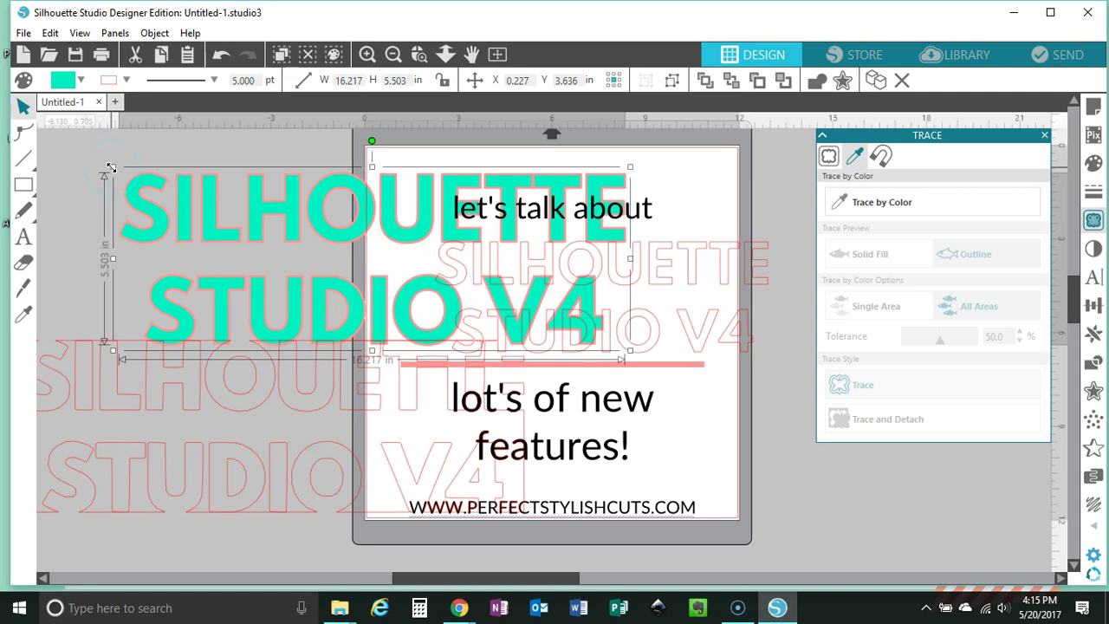
- Shrink the teal lettering and move the large traced outline down and across the page
drag(111, 167, 314, 286)
drag(274, 500, 421, 512)
click(421, 515)
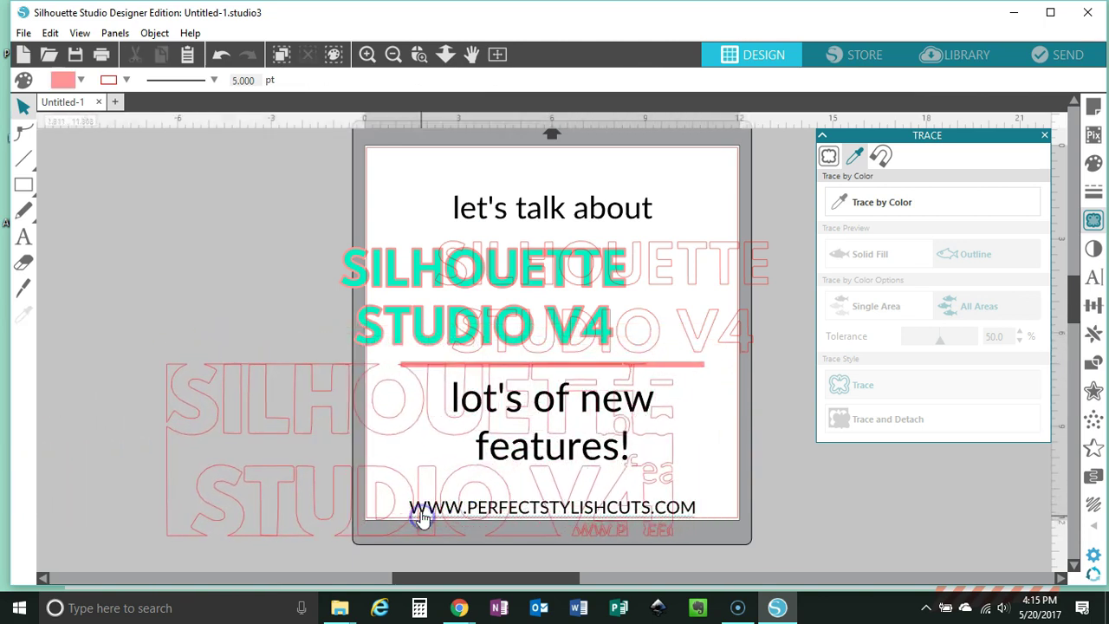
click(463, 358)
drag(464, 358, 466, 347)
click(466, 347)
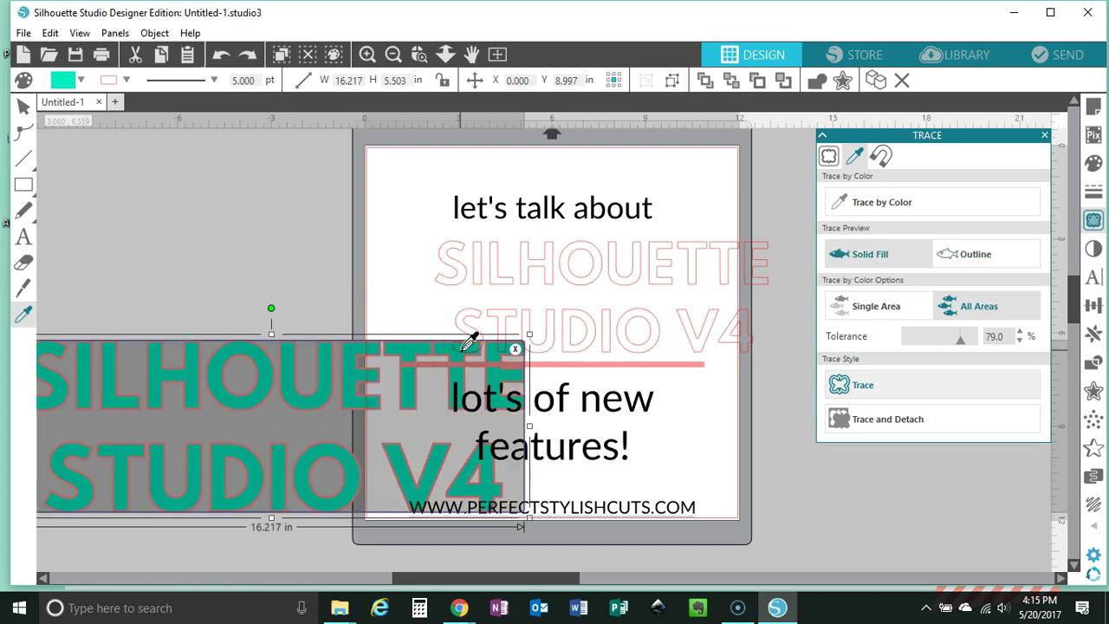
- Undo the resizing, moves and color traces of the teal lettering
key(ctrl+z)
key(ctrl+z)
key(ctrl+z)
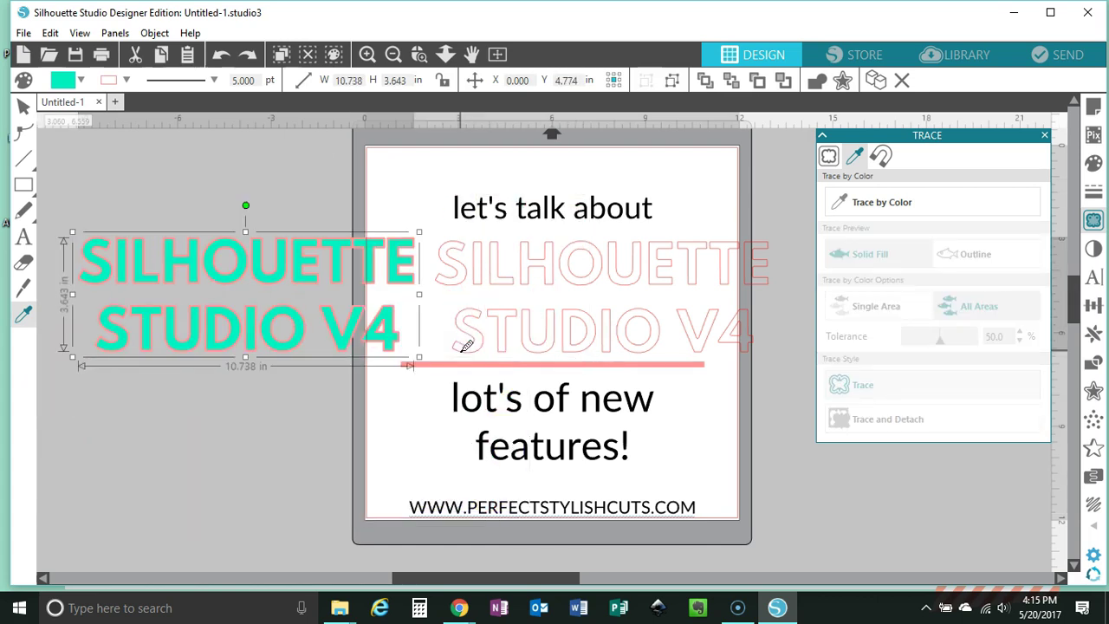
key(ctrl+z)
key(ctrl+z)
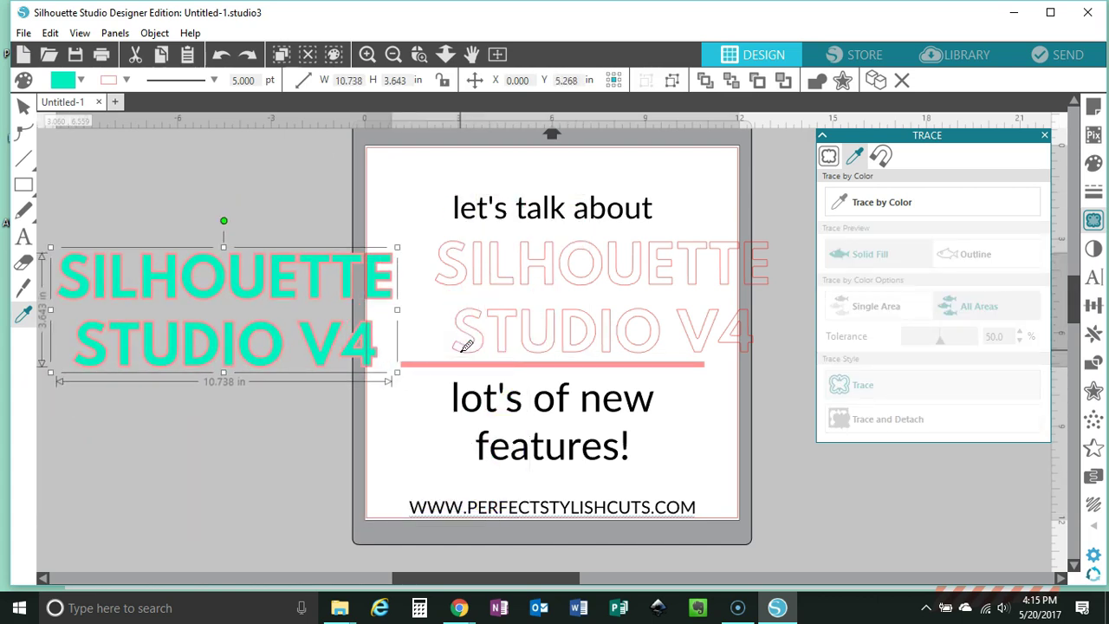
click(467, 344)
key(ctrl+z)
key(ctrl+z)
click(466, 345)
key(ctrl+z)
key(ctrl+z)
key(ctrl+z)
key(ctrl+z)
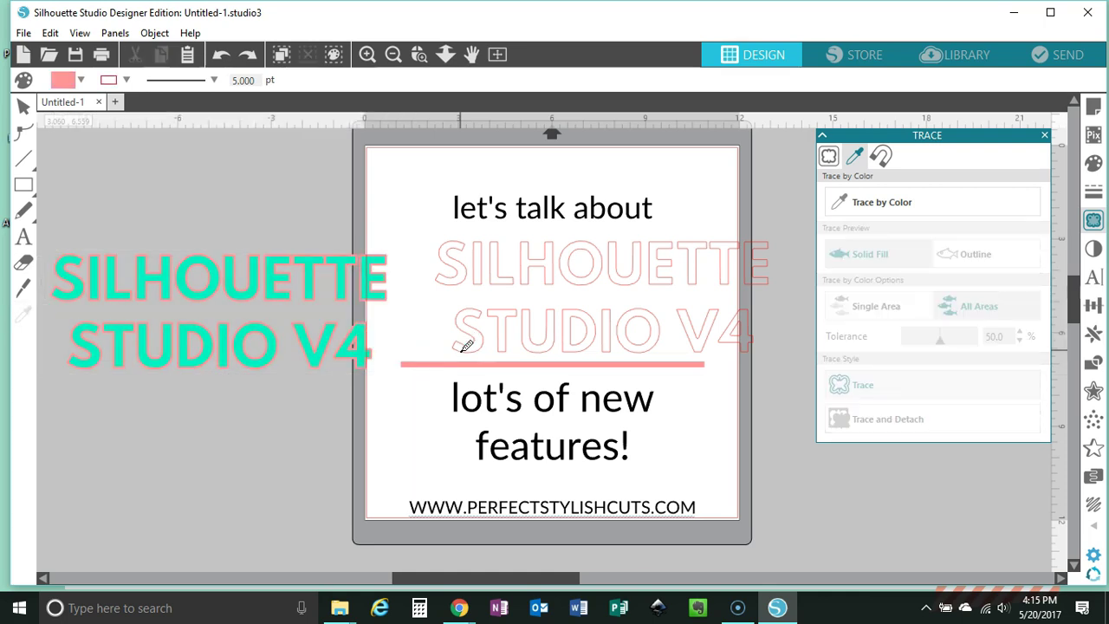
key(Escape)
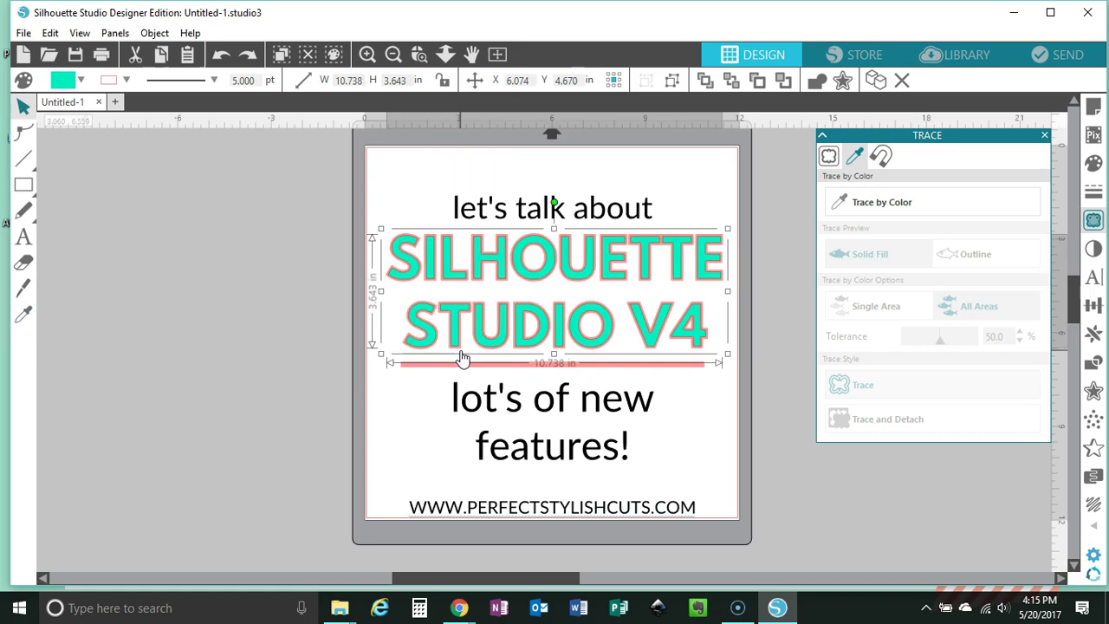
- Undo the remaining trace preview and the path conversion of the teal "SILHOUETTE STUDIO V4" text
key(ctrl+z)
click(464, 346)
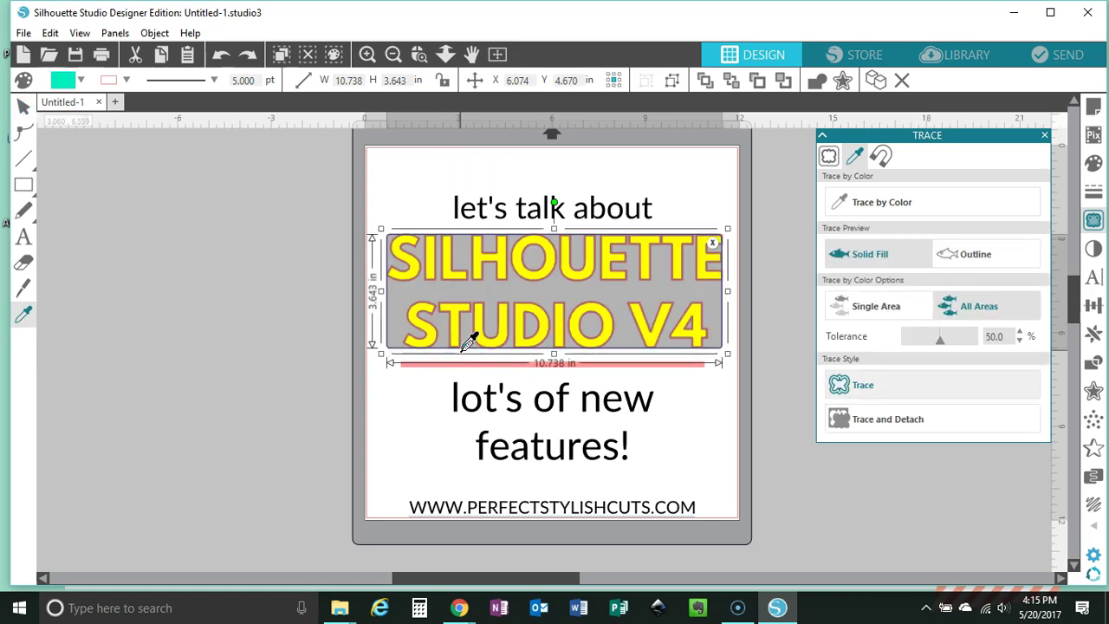
key(ctrl+z)
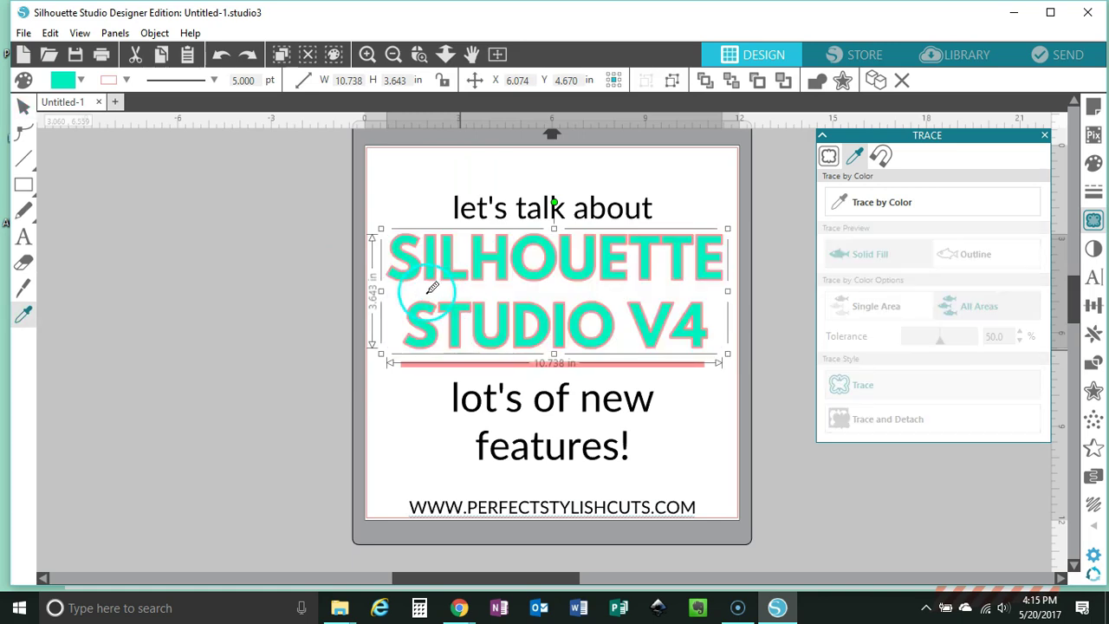
key(Escape)
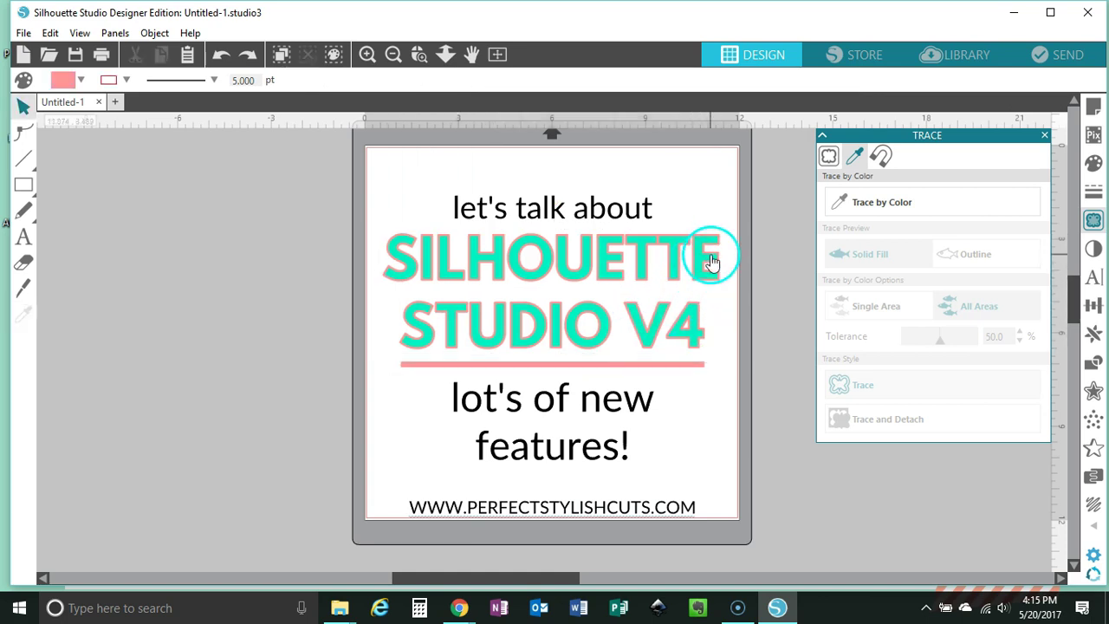
- Edit the teal heading text to read "SILHOUETTE STUDIO V3"
click(709, 256)
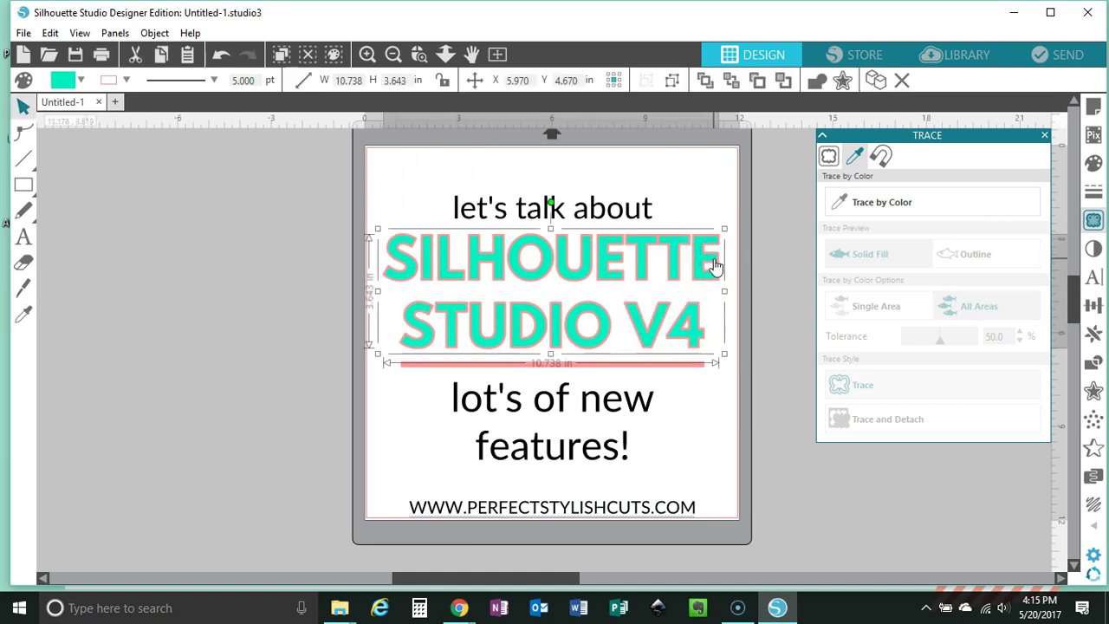
key(i)
click(717, 258)
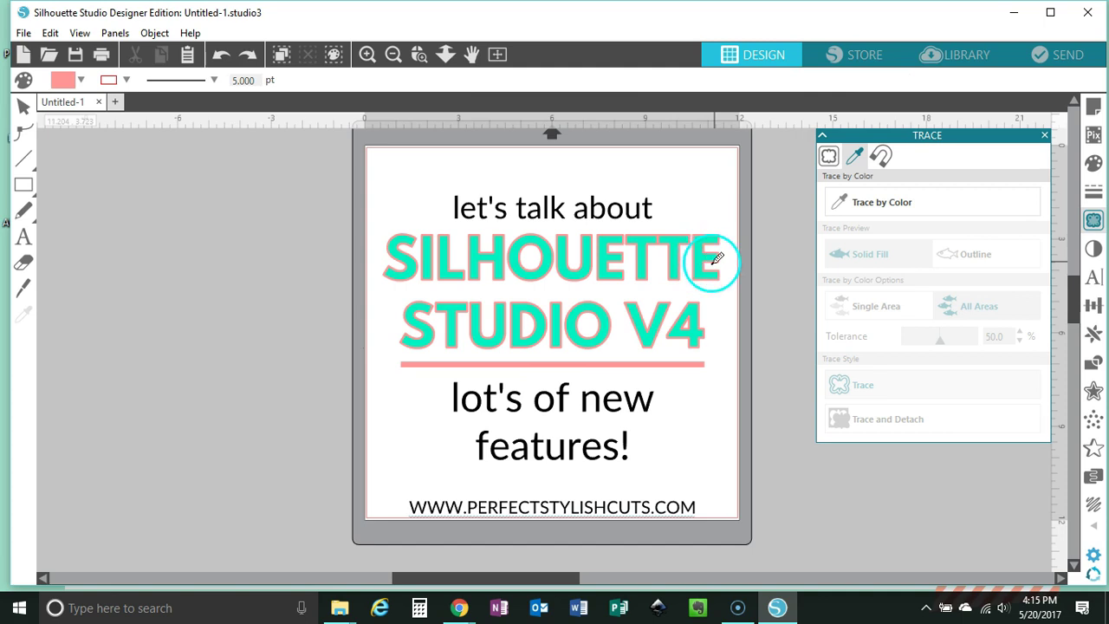
click(717, 258)
drag(715, 259, 718, 314)
key(BackSpace)
text(3)
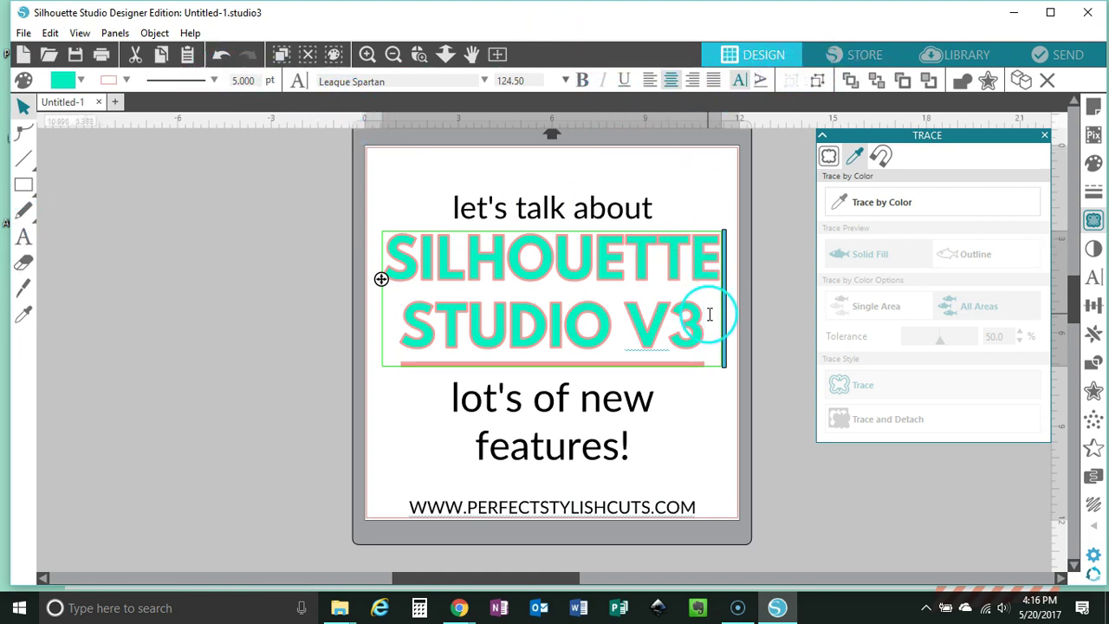
- Edit the teal heading text to read "SILHOUETTE STUDIO V4"
key(BackSpace)
text(4)
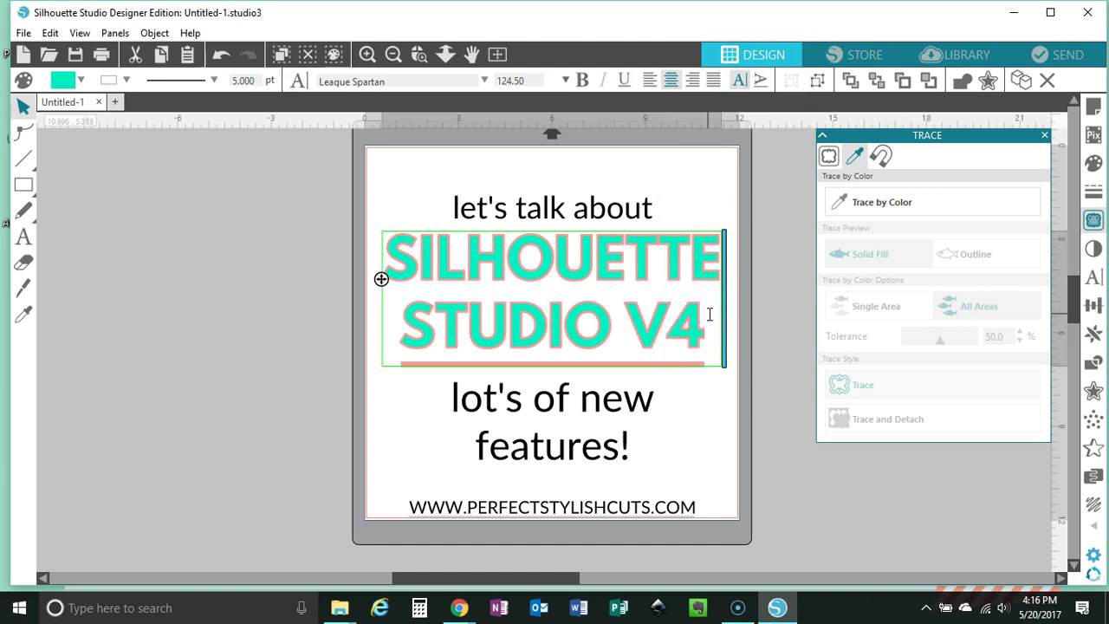
click(754, 327)
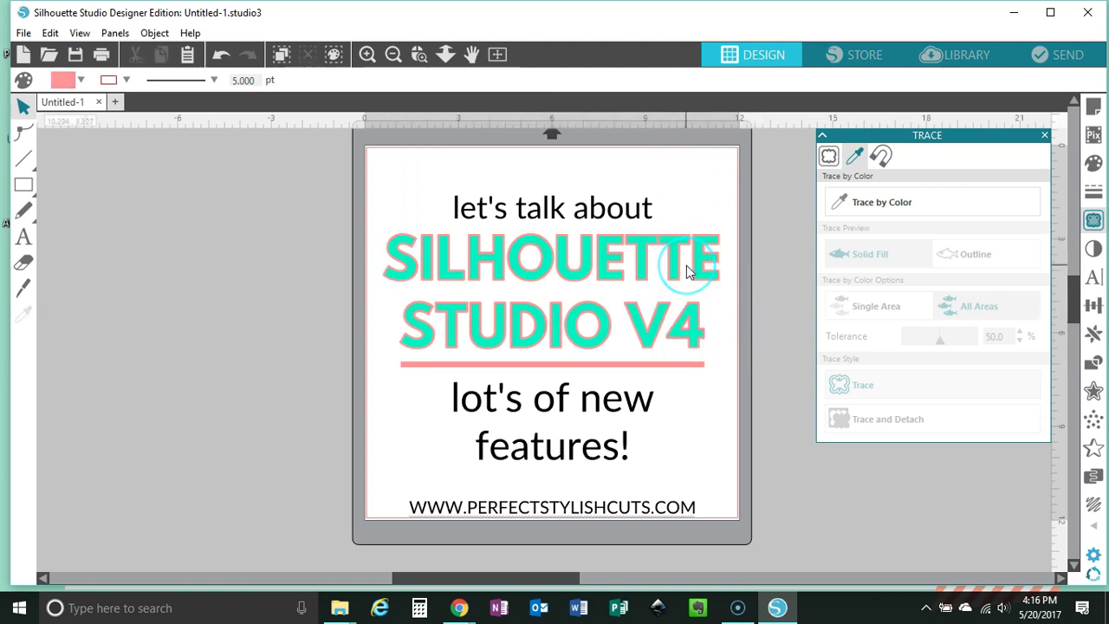
- Convert the teal "SILHOUETTE STUDIO V4" heading to a path and move it slightly down the page
click(711, 327)
click(702, 331)
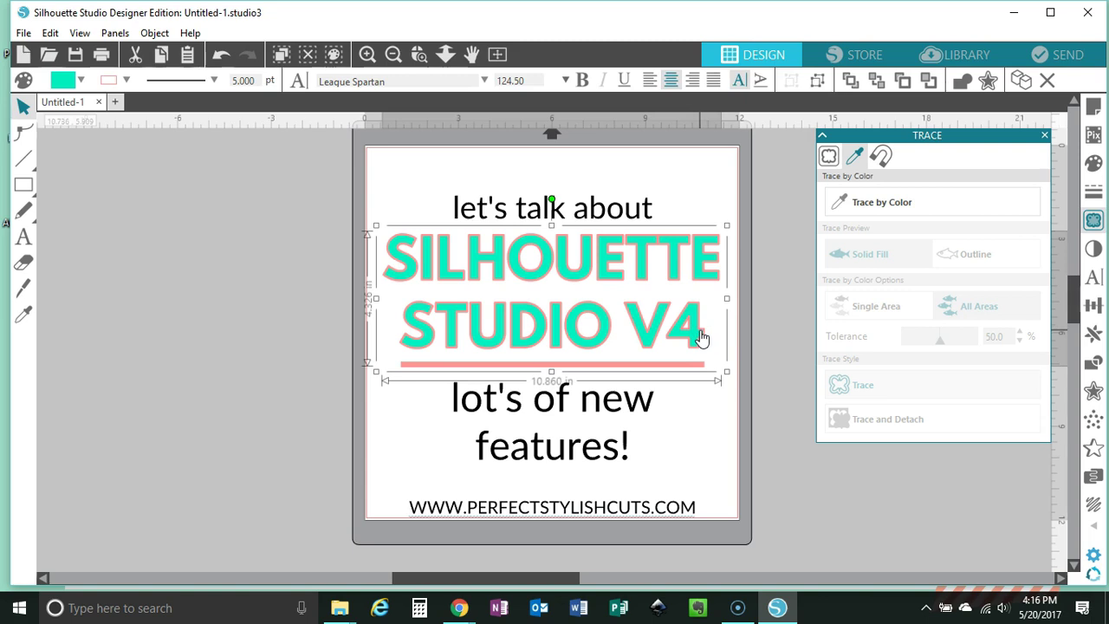
right_click(702, 336)
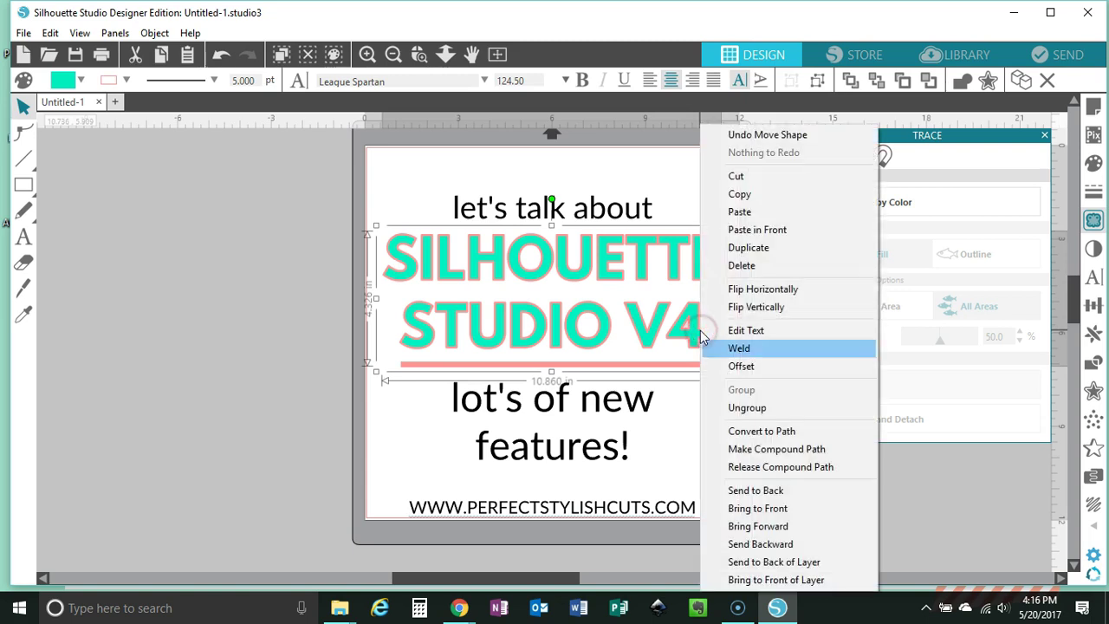
click(753, 431)
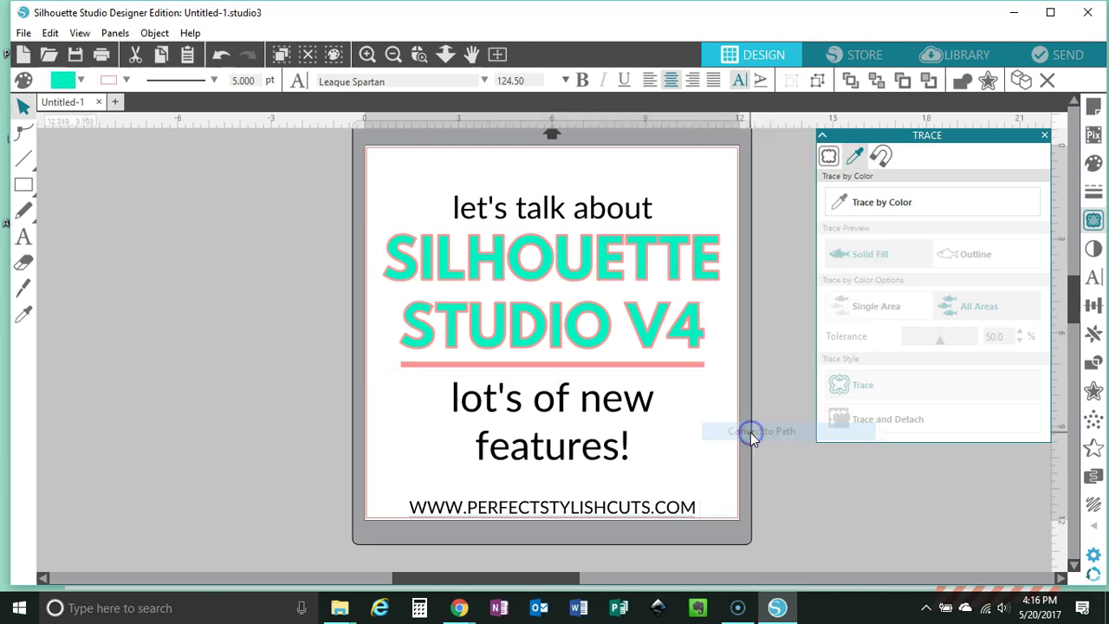
click(681, 335)
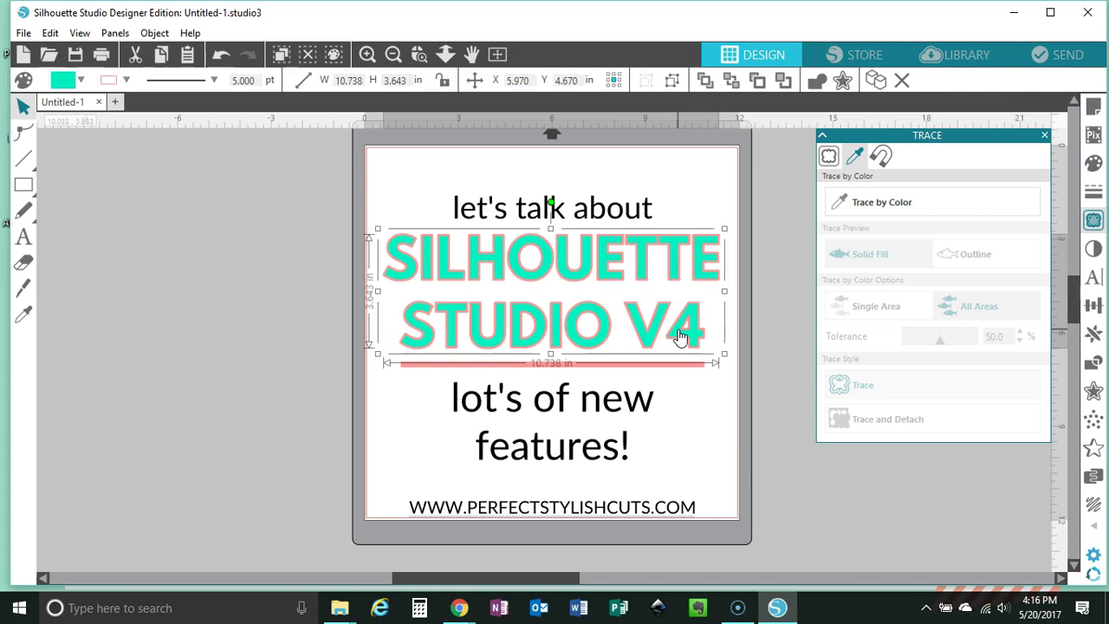
drag(686, 316, 686, 323)
click(785, 337)
click(655, 314)
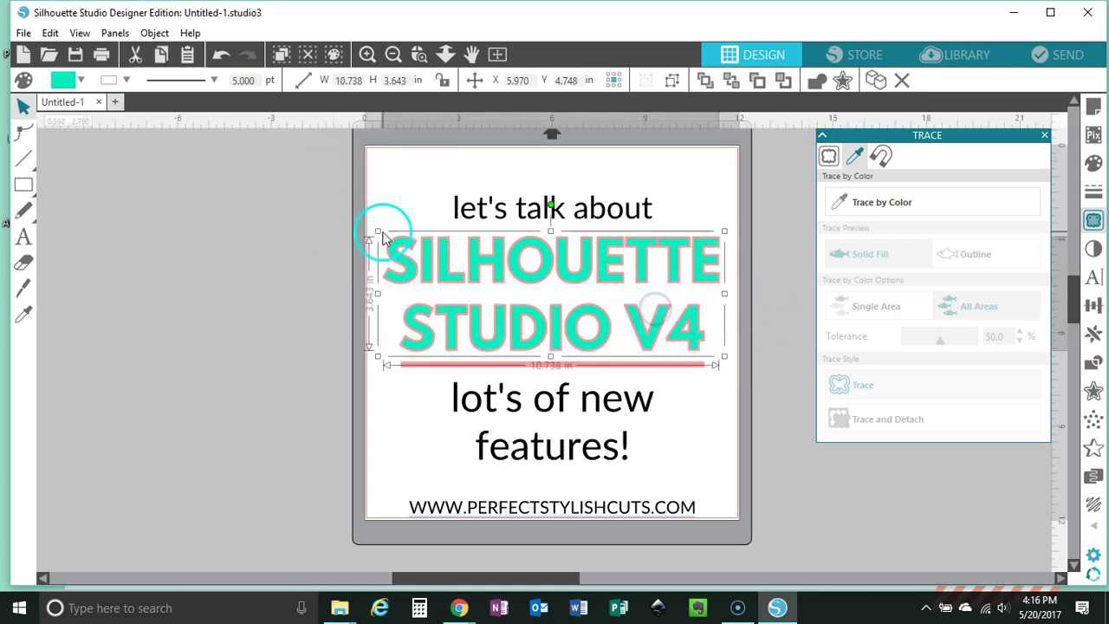
- Ungroup the teal heading path and move individual letters of "STUDIO V4" apart
right_click(527, 254)
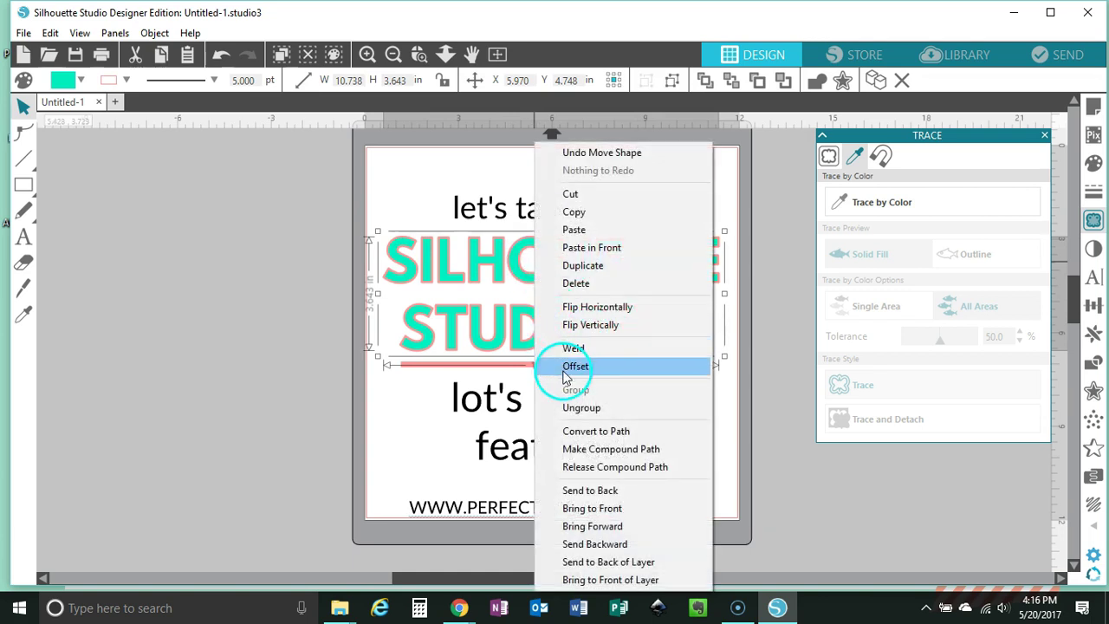
click(588, 409)
click(740, 329)
drag(686, 328, 740, 329)
drag(646, 330, 667, 279)
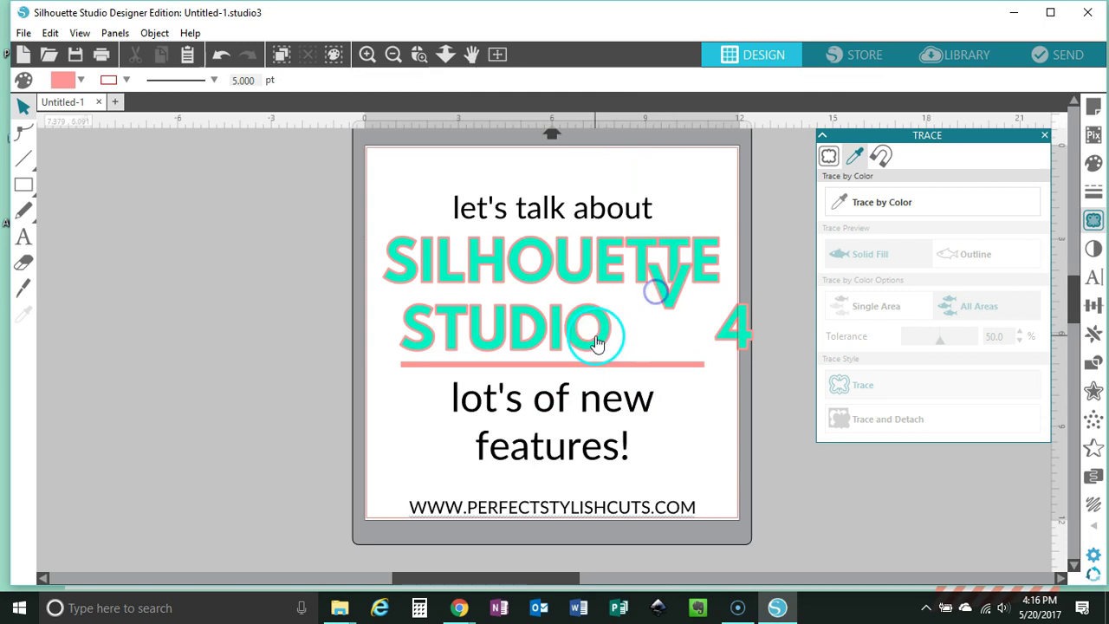
drag(600, 342, 630, 348)
mouse_move(557, 329)
mouse_down()
mouse_move(566, 321)
mouse_move(550, 322)
mouse_up()
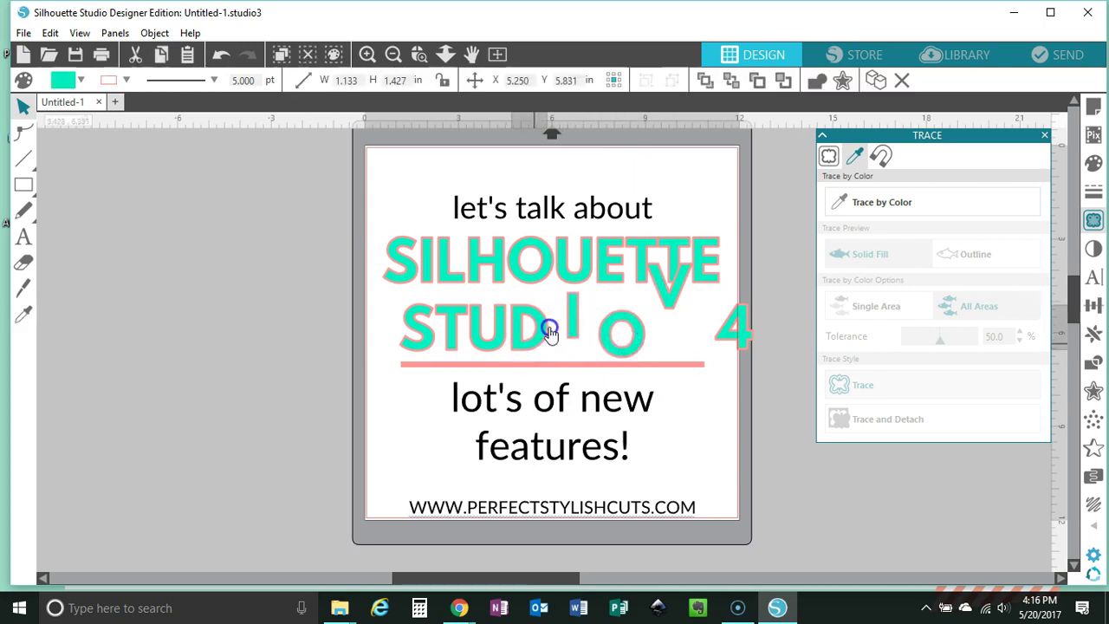
drag(501, 351, 487, 321)
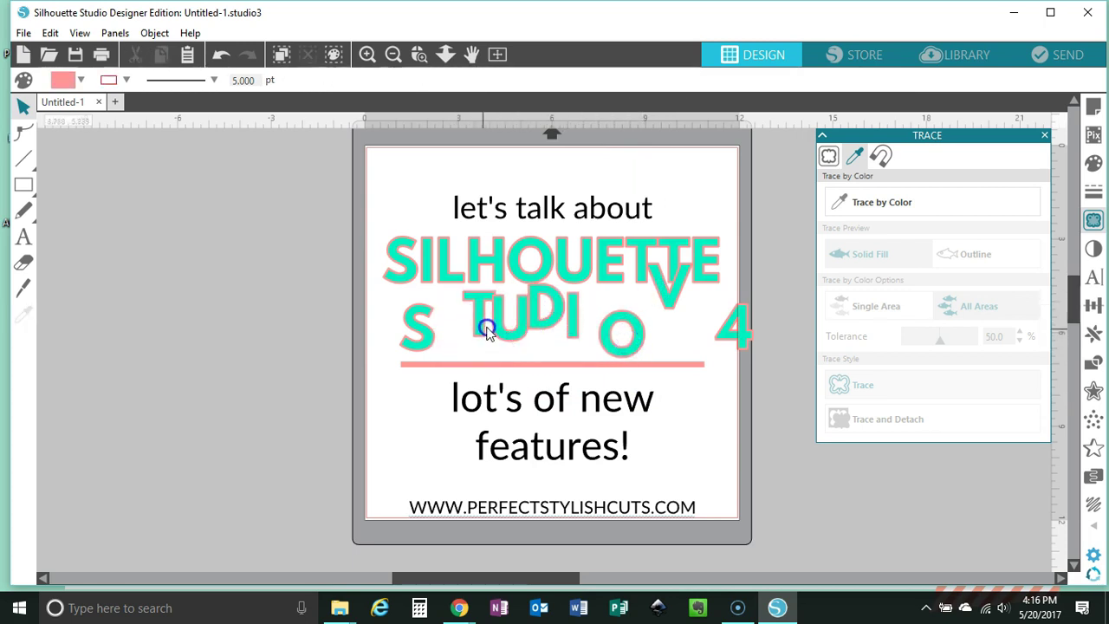
drag(419, 335, 401, 338)
click(421, 338)
- Undo all the individual letter moves in the "STUDIO V4" line
key(ctrl+z)
key(ctrl+z)
key(ctrl+z)
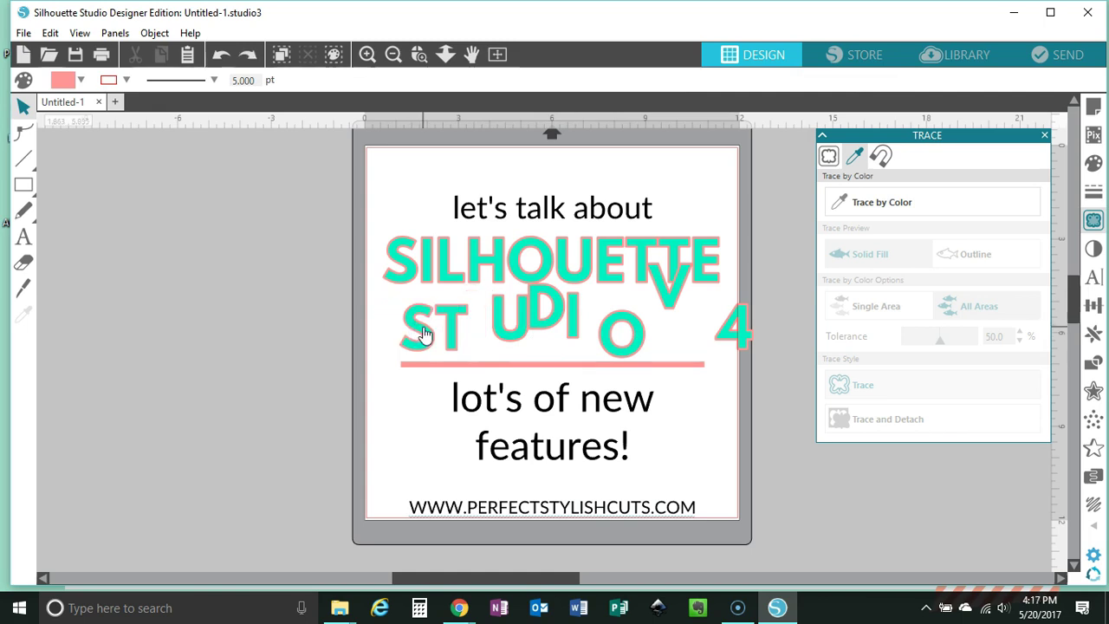
key(ctrl+z)
key(ctrl+z)
key(ctrl+z)
key(ctrl+z)
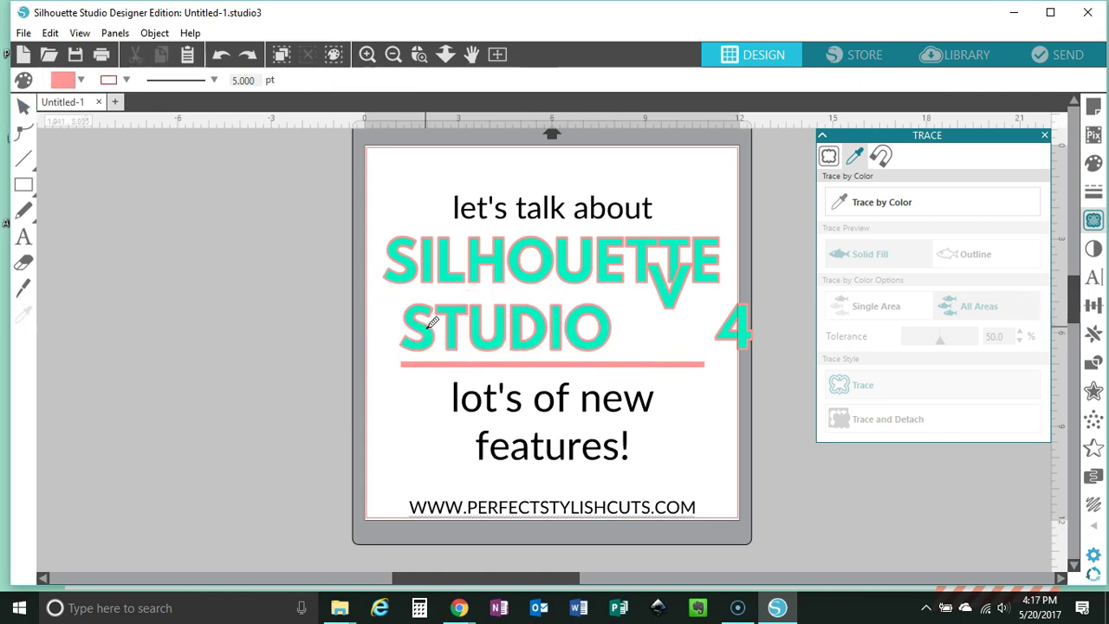
key(ctrl+z)
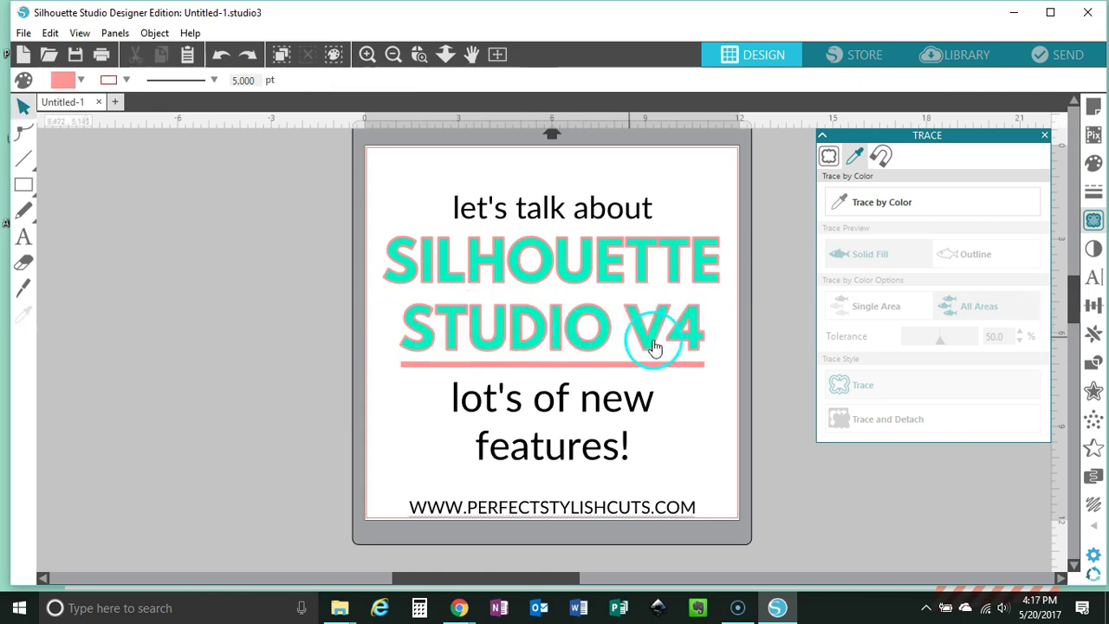
- Make the "STUDIO V4" letters a compound path and move the line slightly up and across
click(680, 336)
drag(737, 351, 424, 314)
right_click(422, 309)
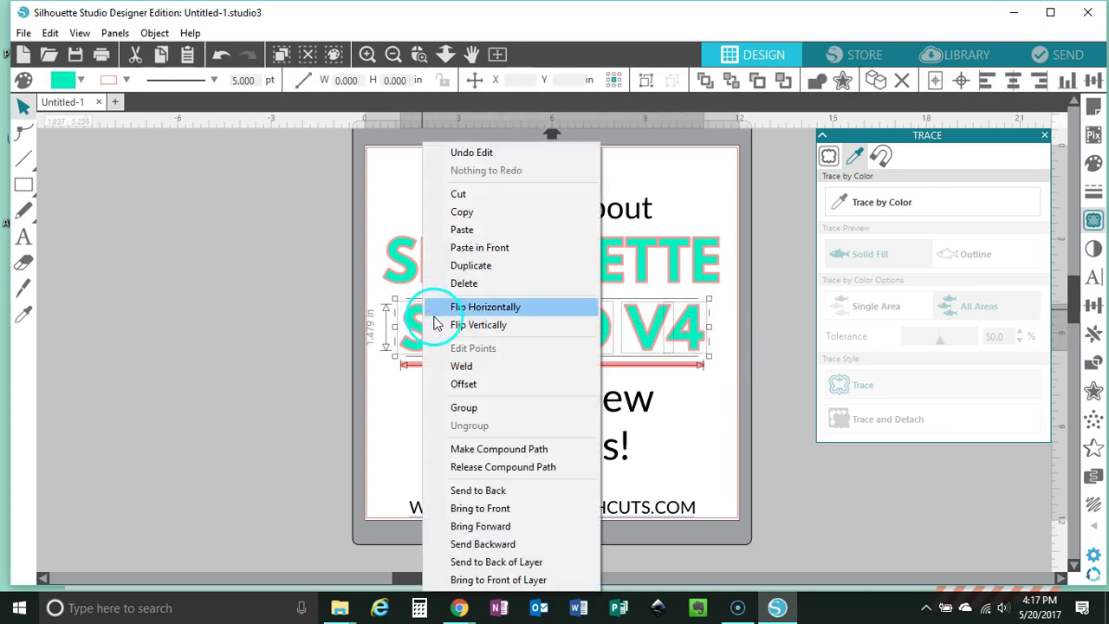
click(497, 449)
mouse_move(650, 322)
mouse_down()
mouse_move(659, 303)
mouse_move(663, 361)
mouse_move(661, 321)
mouse_up()
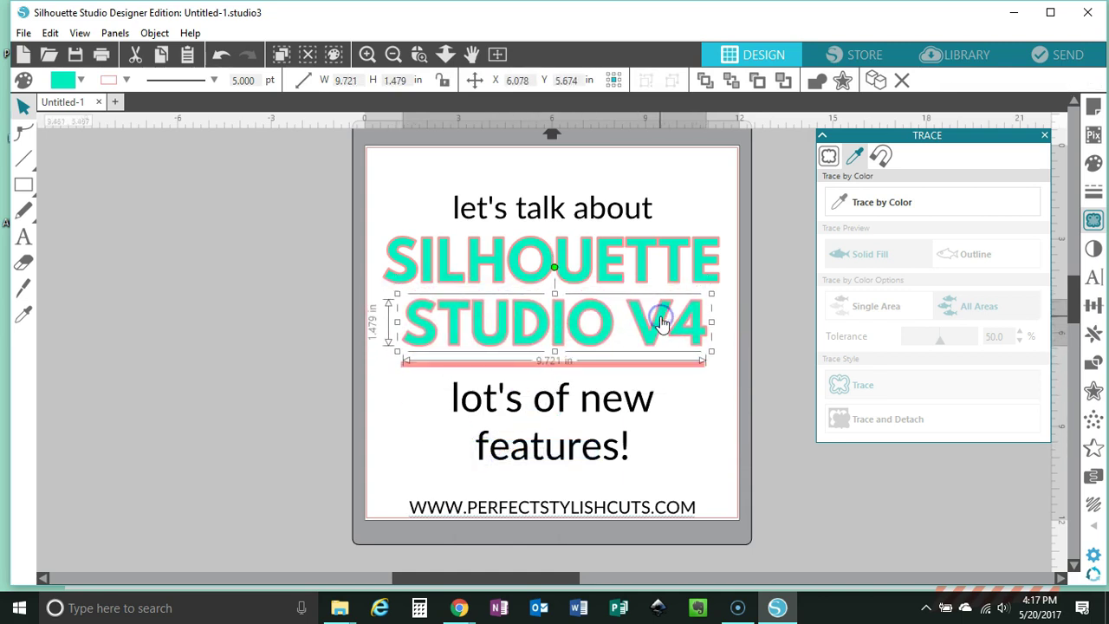
- Undo the line's move, the compound path and the ungrouping of the teal heading
key(i)
key(ctrl+z)
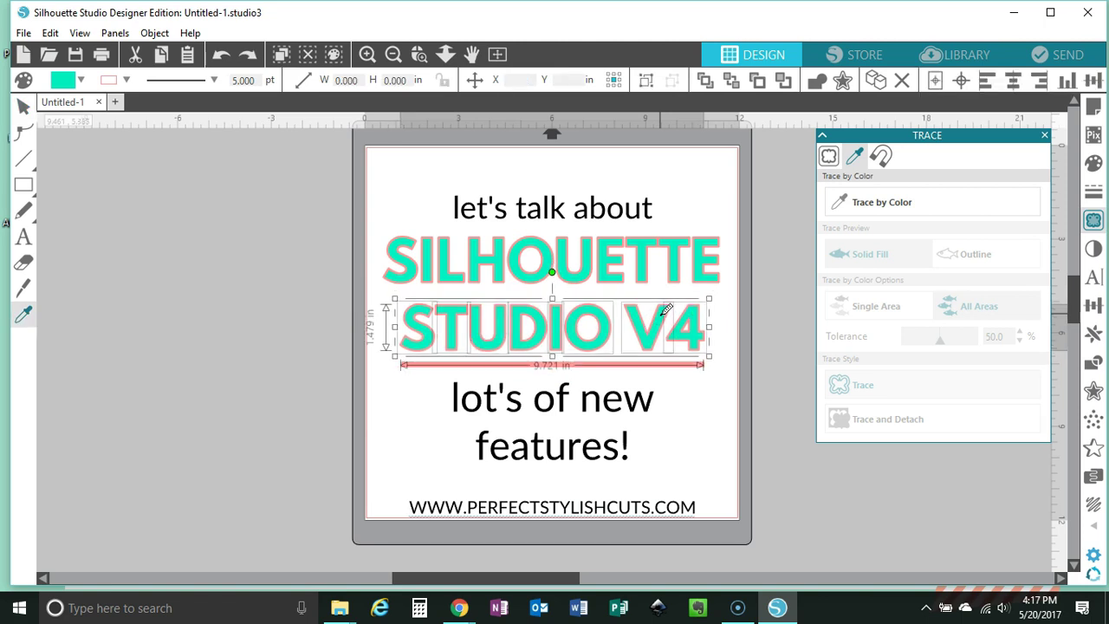
click(666, 310)
click(693, 315)
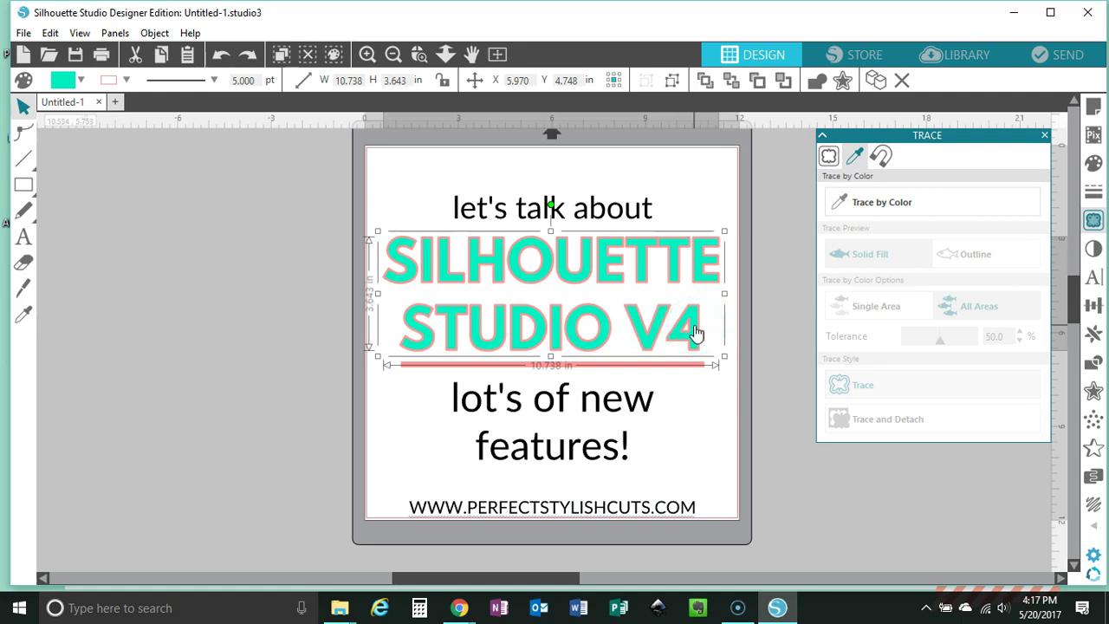
click(698, 329)
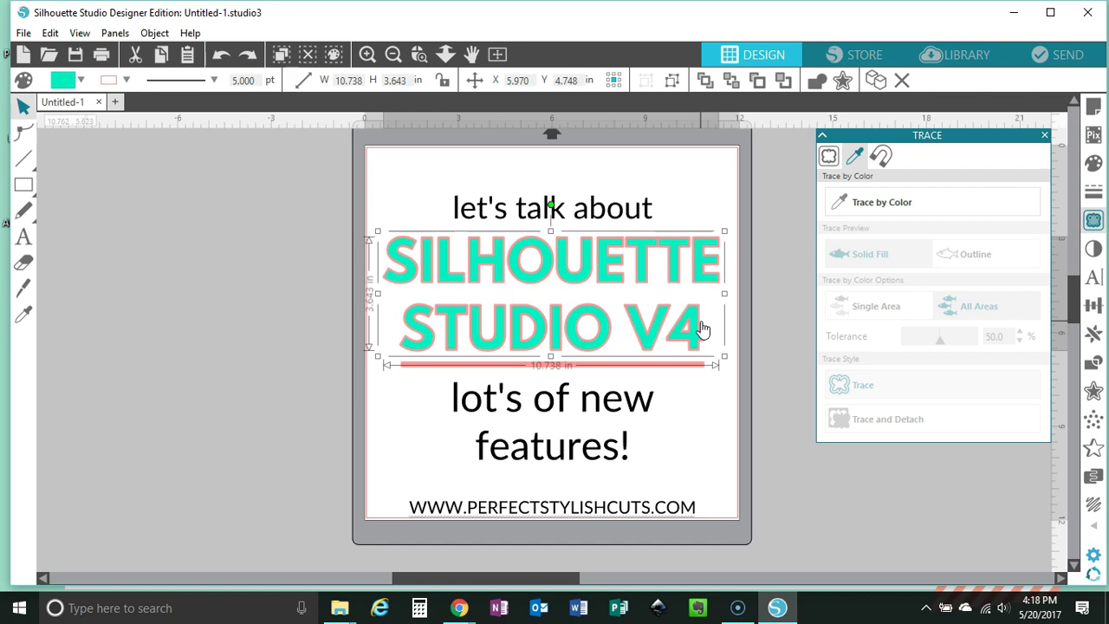
- Start the built-in "Introduction to Silhouette Studio" tutorial from the Tutorials list
click(191, 40)
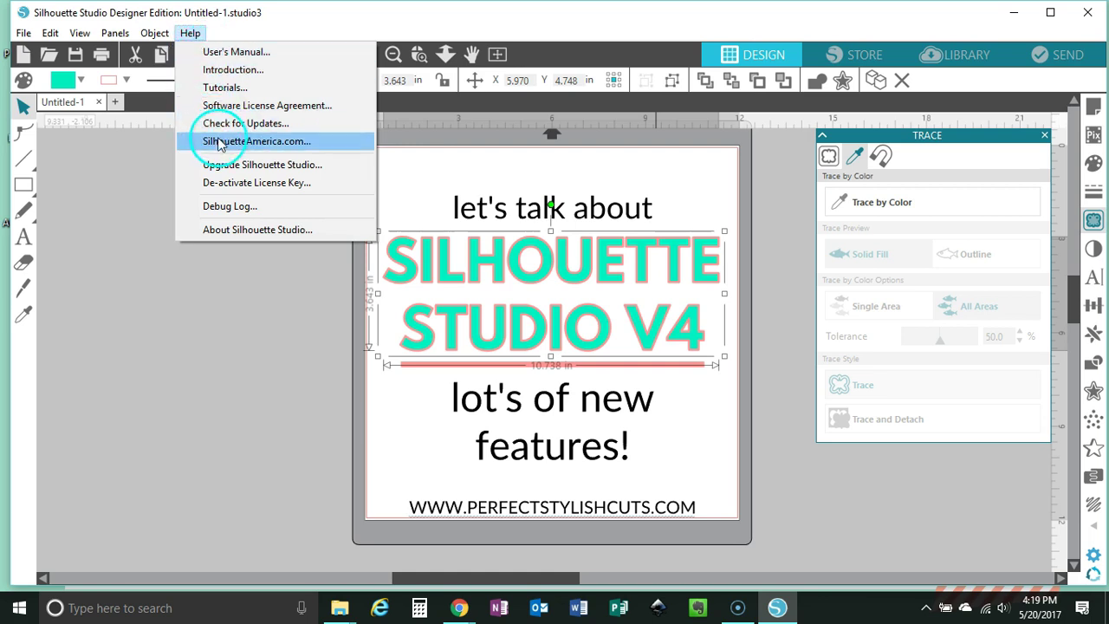
click(221, 87)
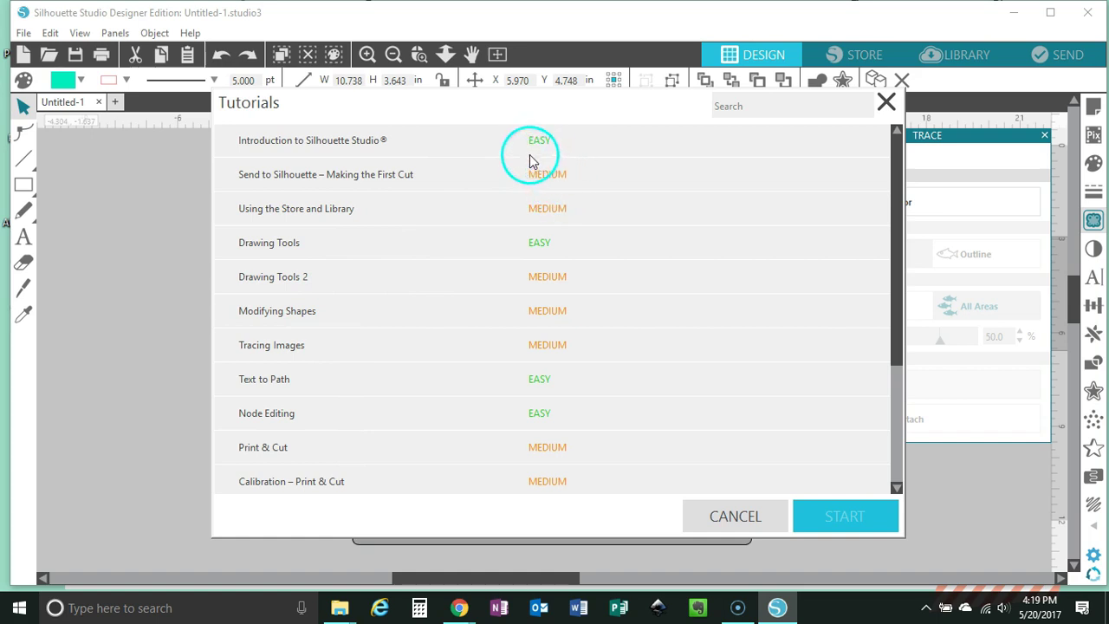
click(338, 143)
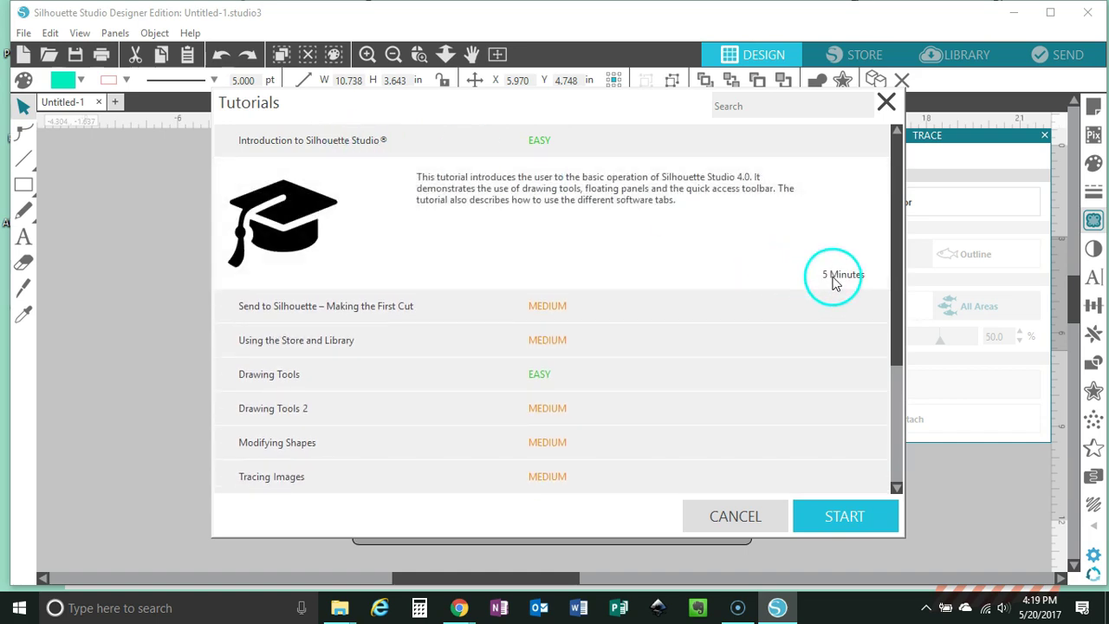
click(848, 513)
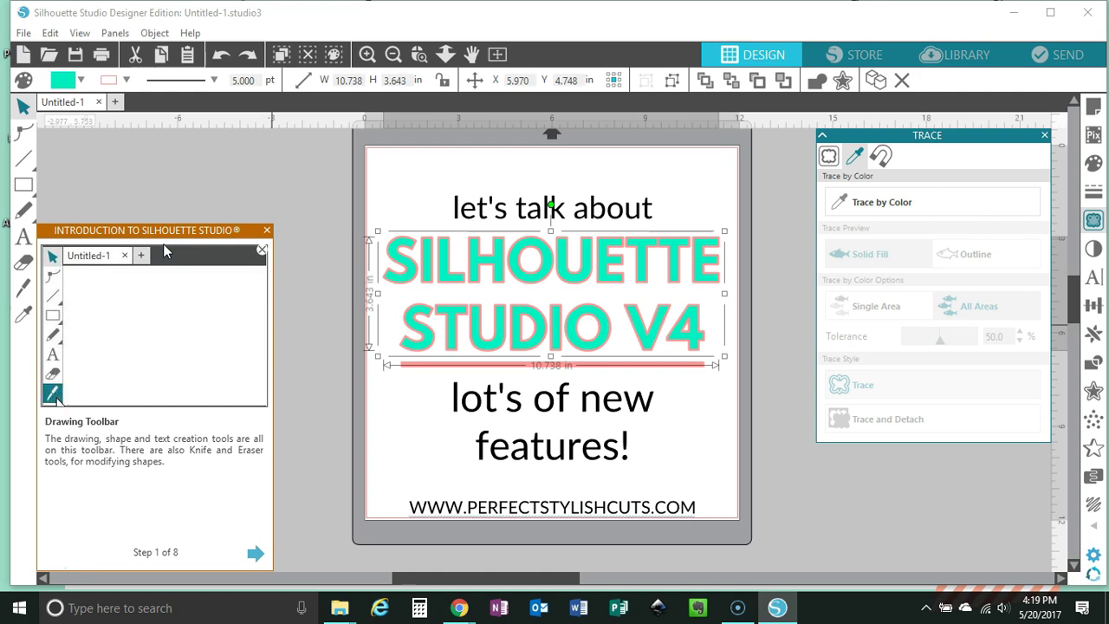
- Page through the introduction tutorial to step 5, Design Workspace, and close it
click(255, 553)
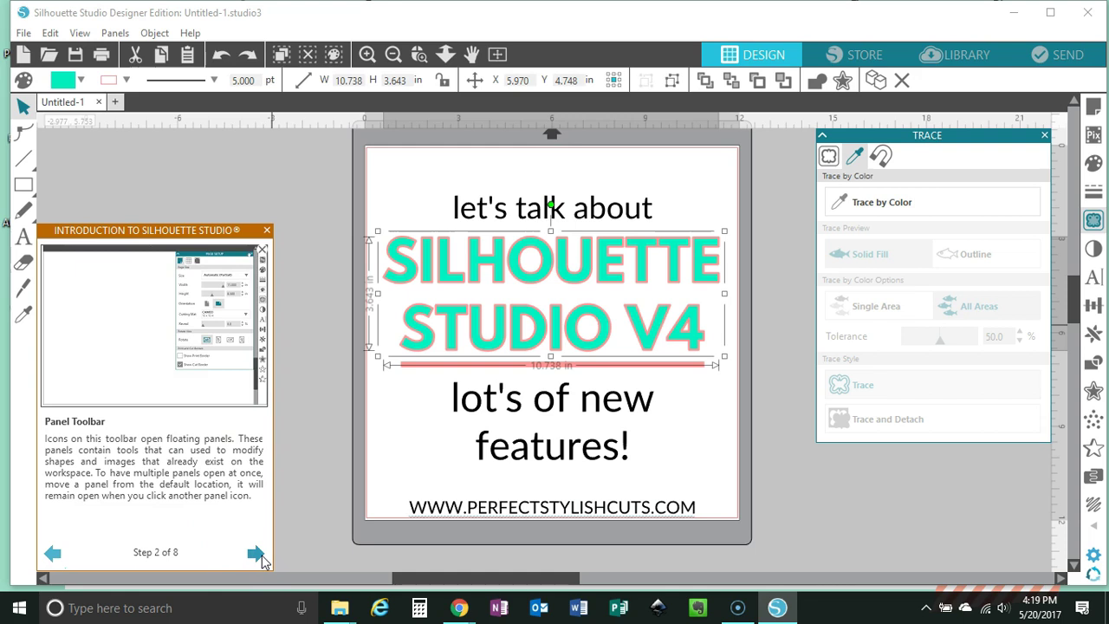
click(257, 555)
click(260, 557)
click(260, 557)
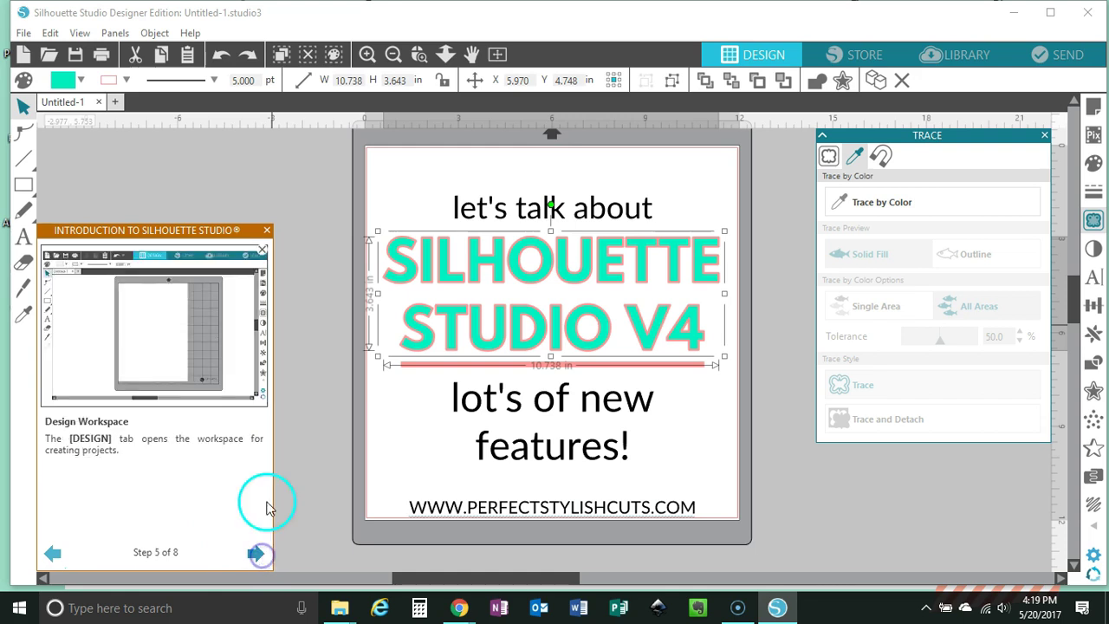
click(269, 233)
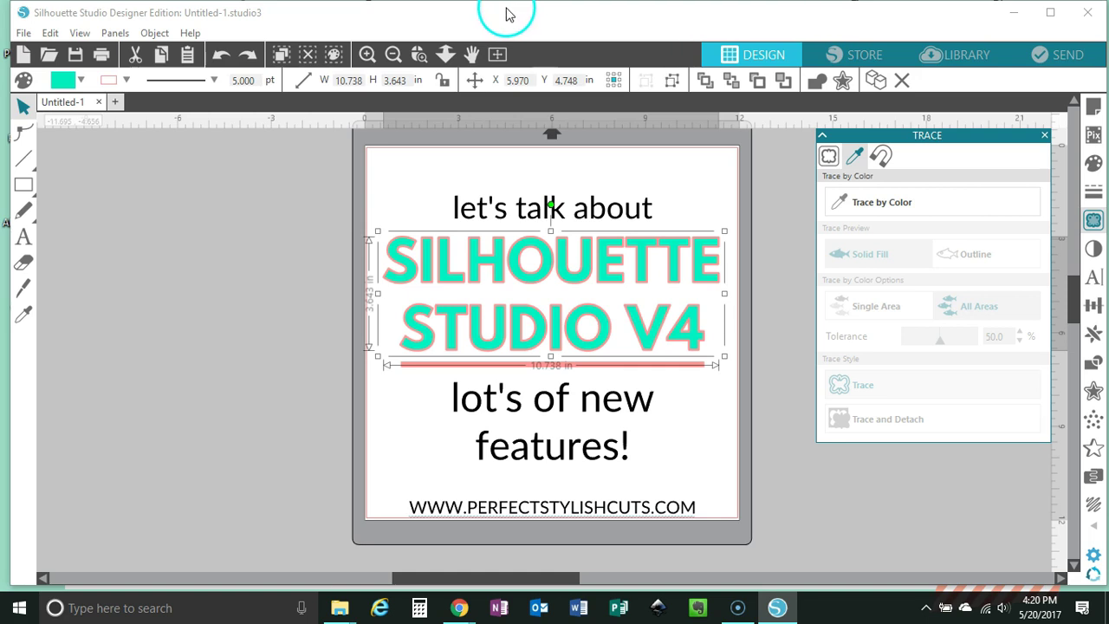
- View the Upgrade Silhouette Studio form for account details and license code, and close it without entering anything
click(190, 34)
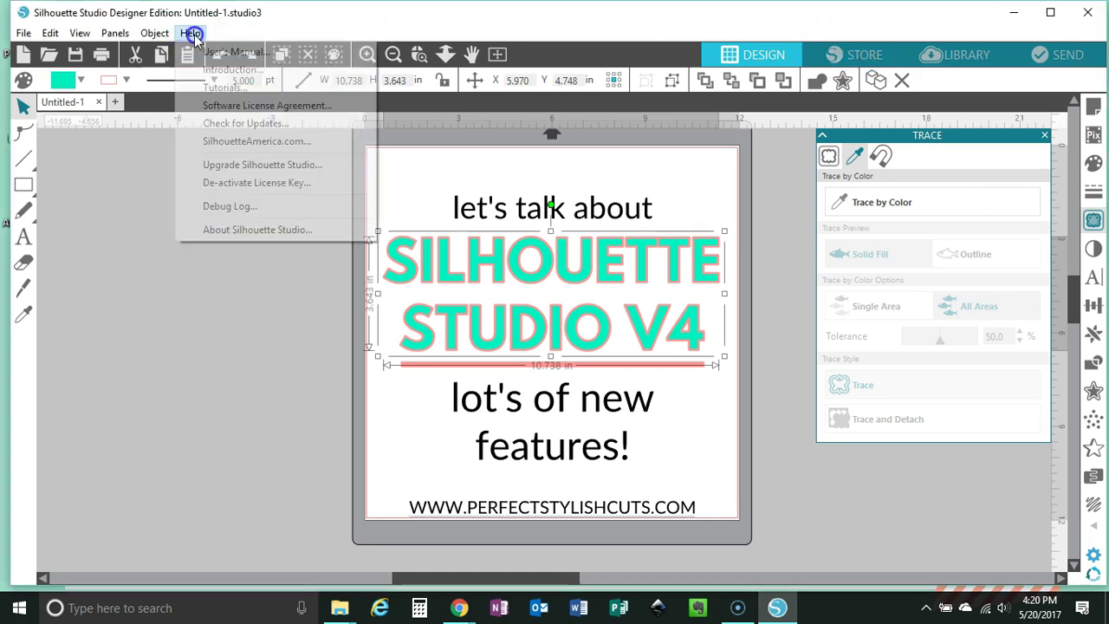
click(264, 165)
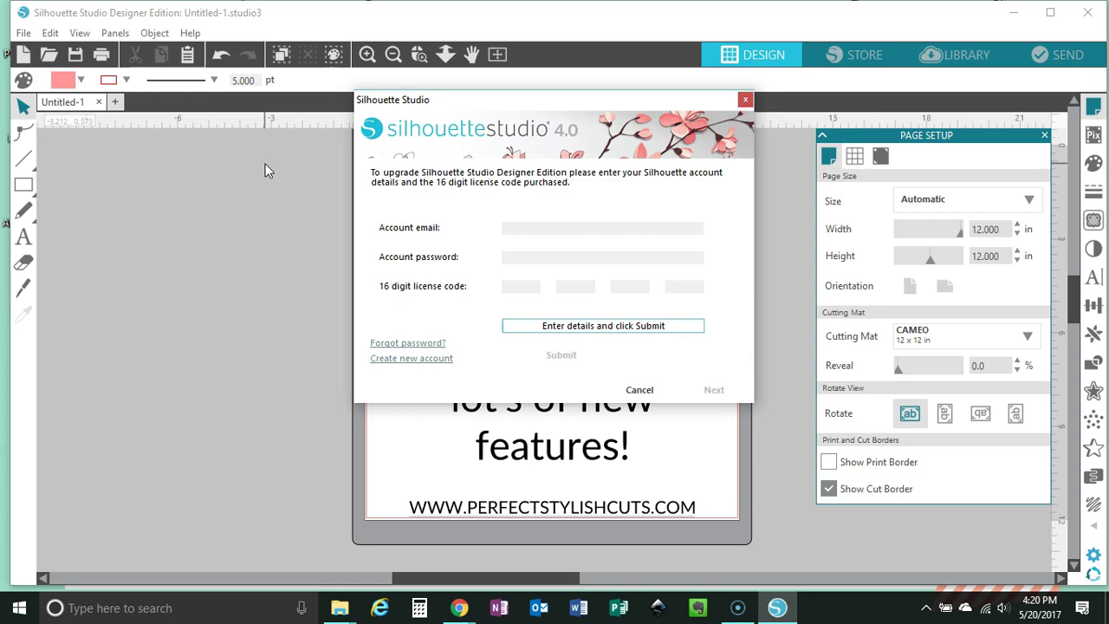
click(744, 99)
- Switch to the Silhouette America site in Chrome, view its Update Software downloads, and return to Silhouette Studio
mouse_move(463, 612)
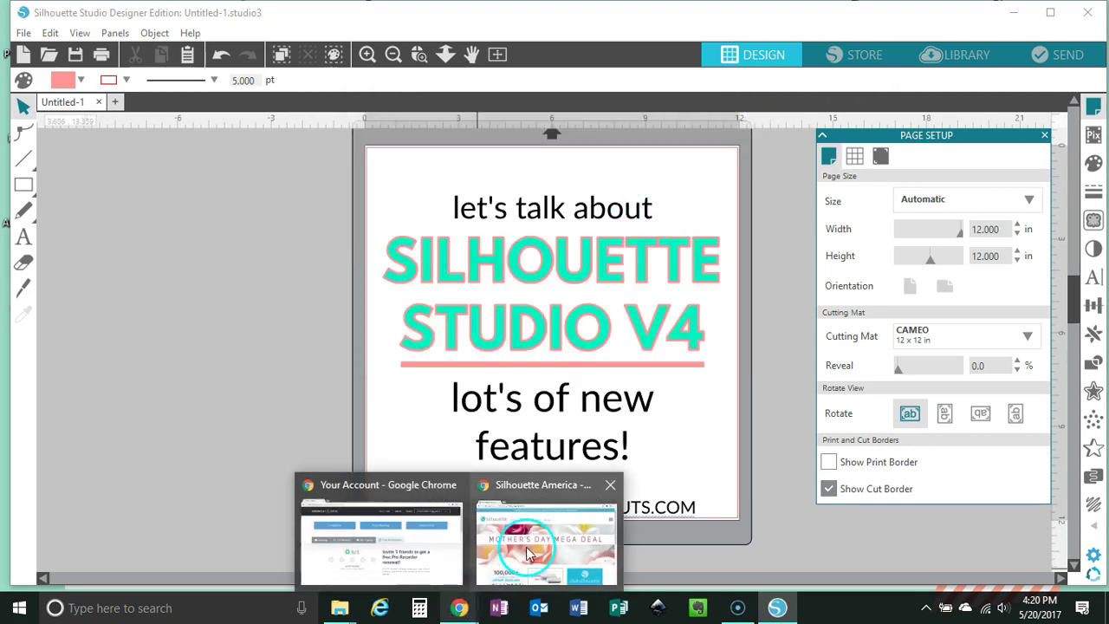
click(511, 572)
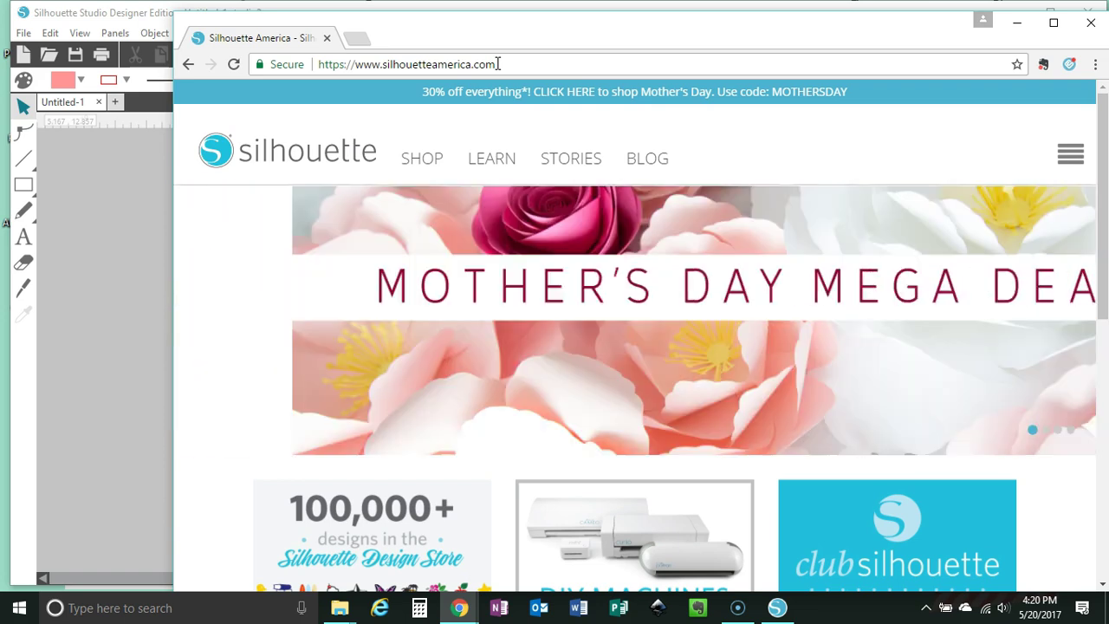
click(1053, 22)
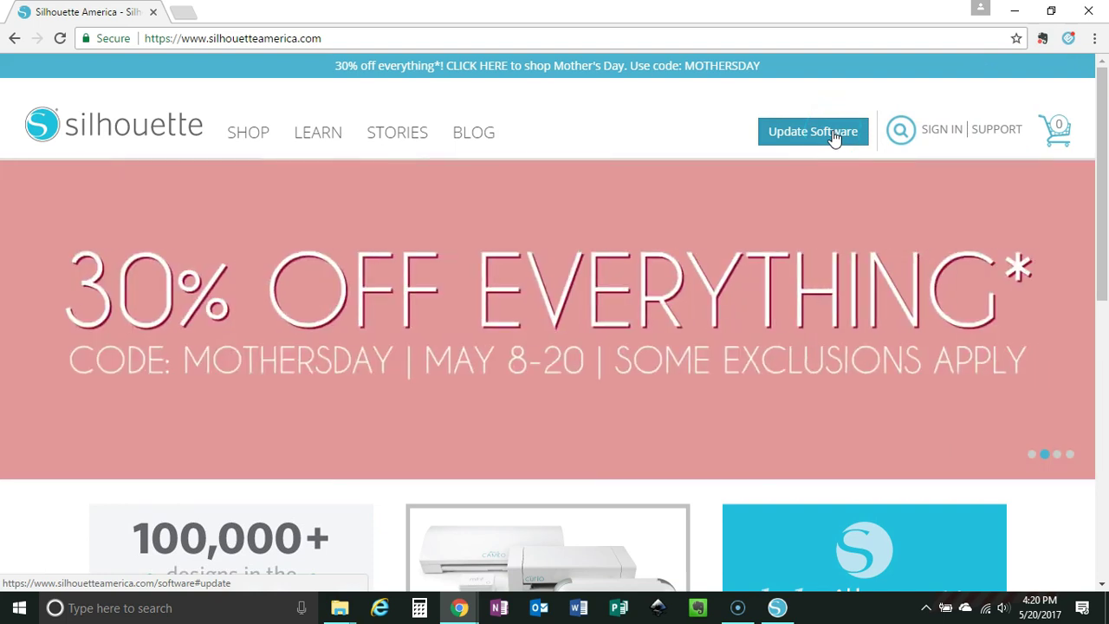
click(834, 138)
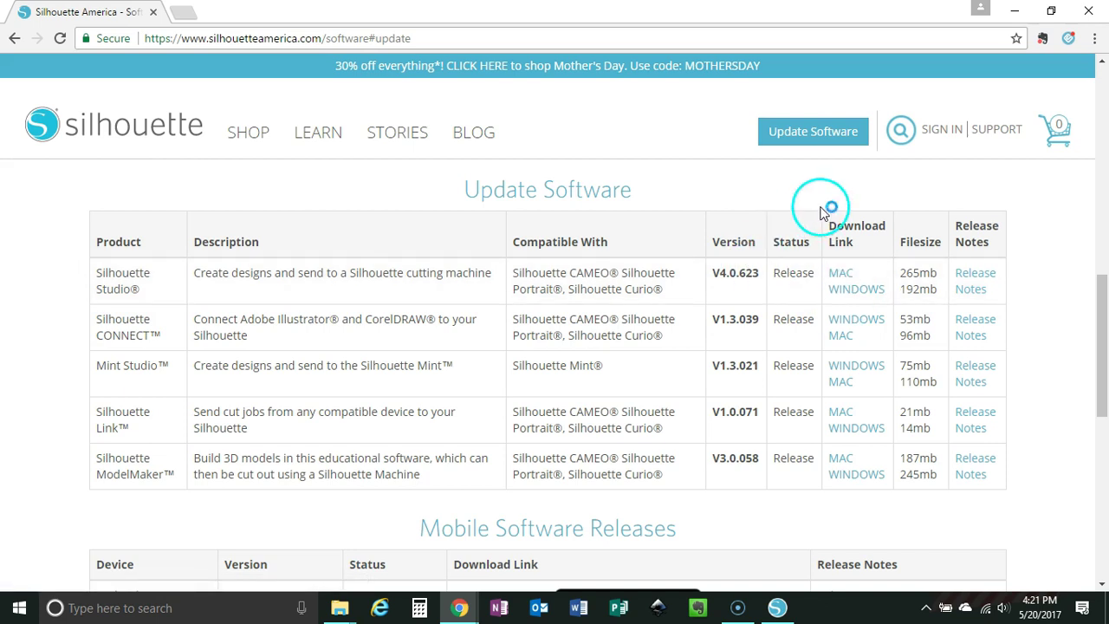
click(1015, 10)
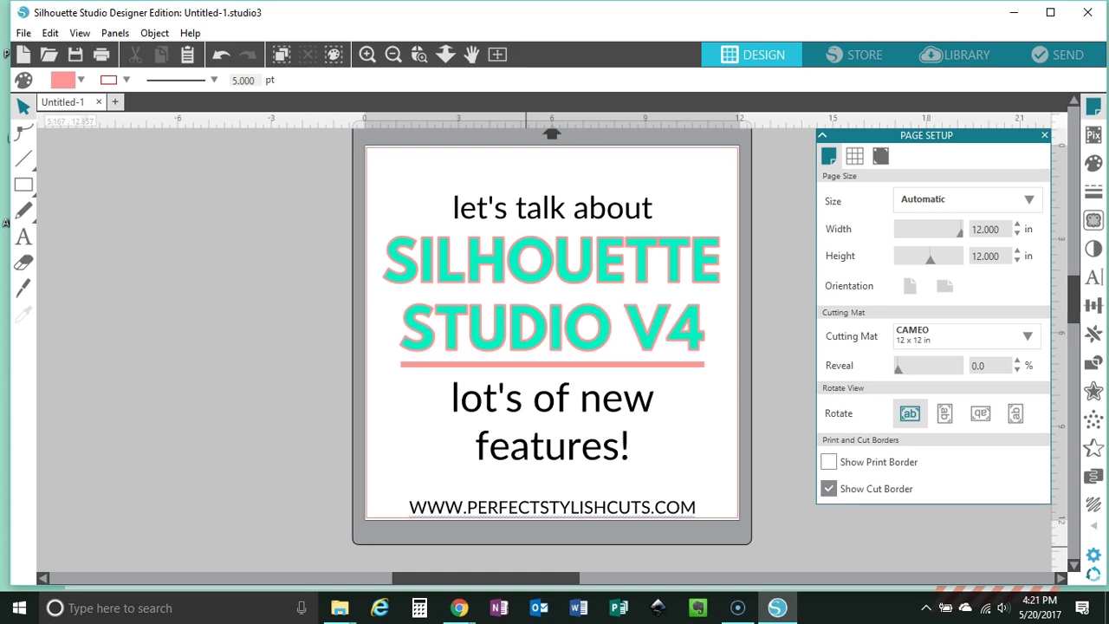
click(1098, 11)
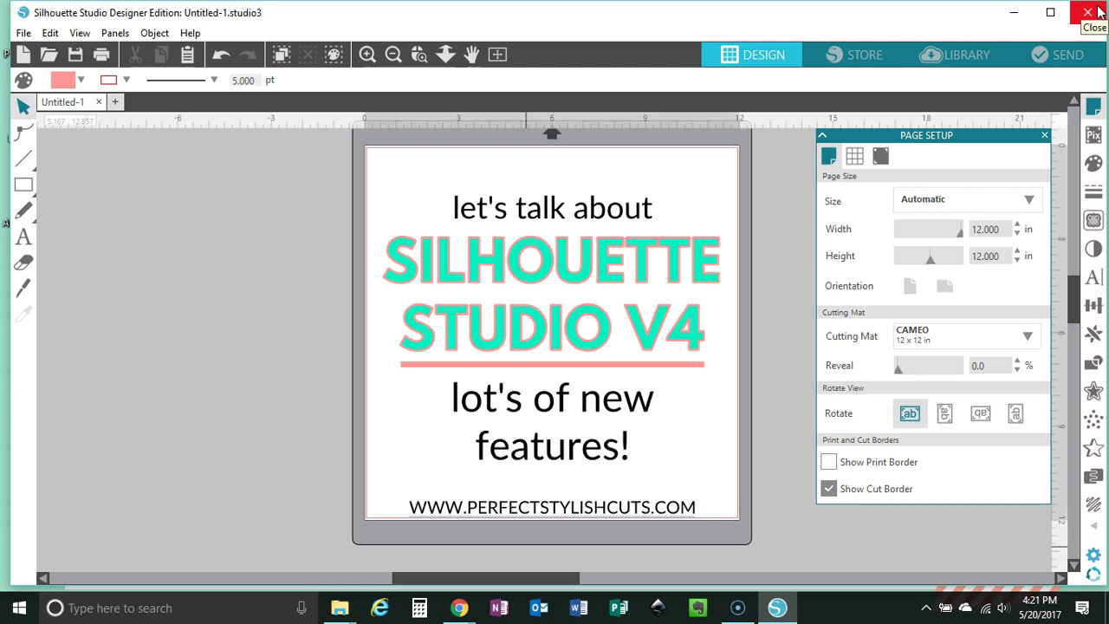
click(1084, 11)
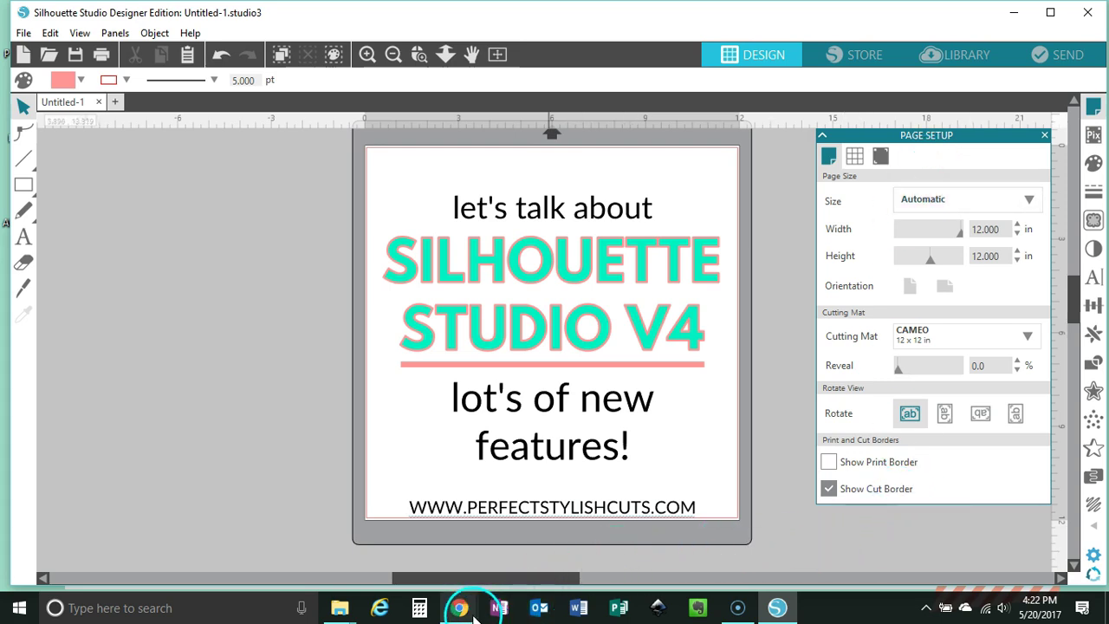
- Switch to the Silhouette America site in Chrome, view its Beta & Legacy Versions downloads, and return to Silhouette Studio
mouse_move(459, 606)
click(514, 553)
scroll(534, 435, down, 3)
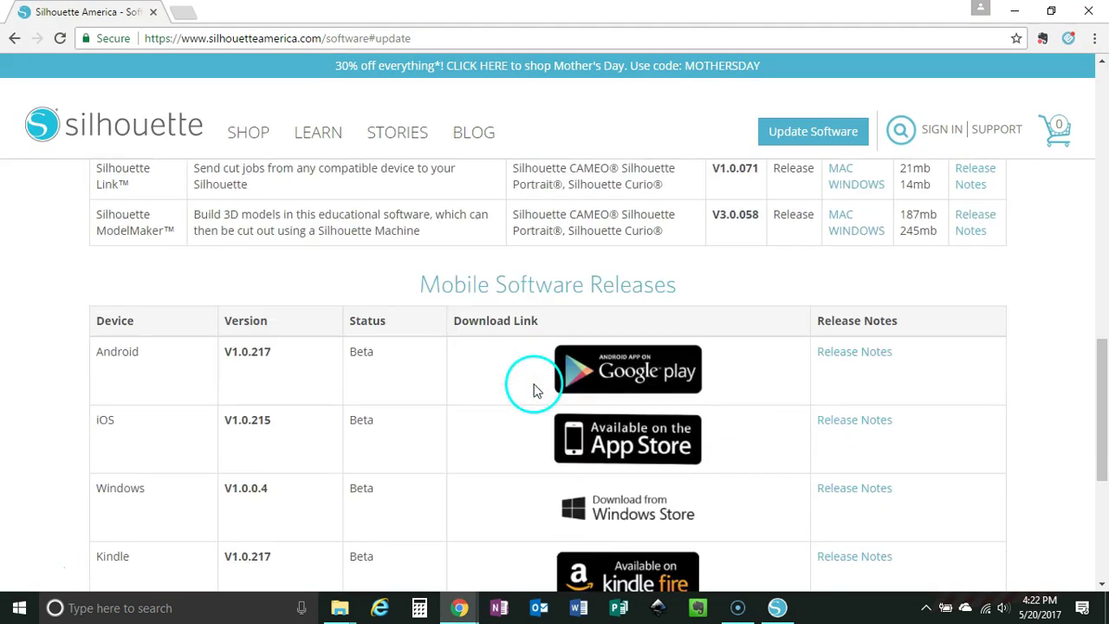
scroll(535, 391, down, 4)
scroll(525, 401, up, 5)
scroll(525, 397, up, 3)
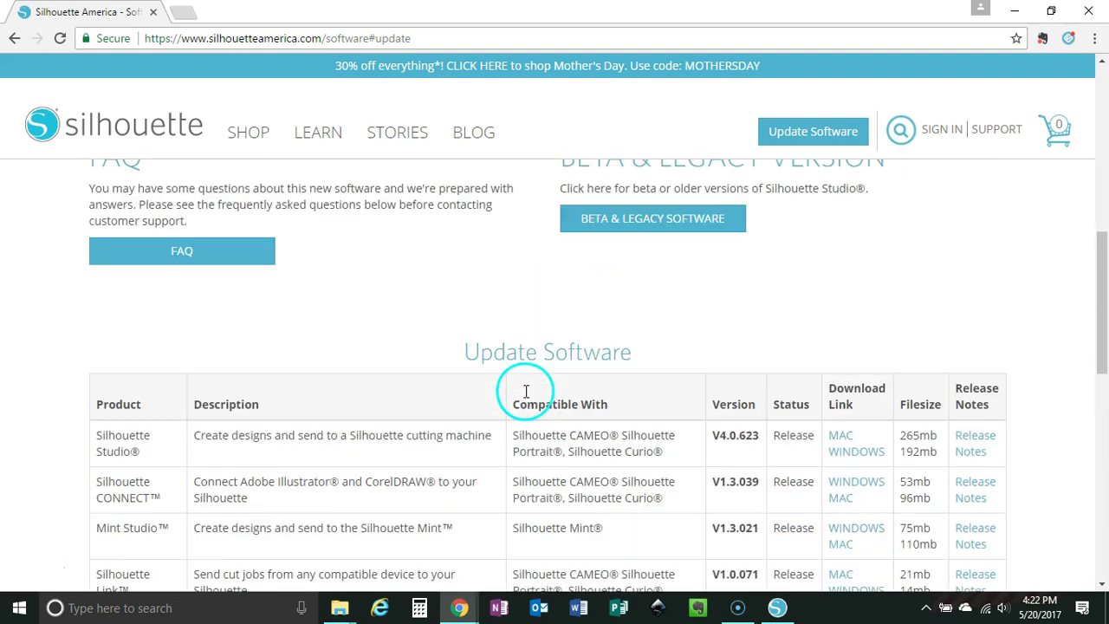
scroll(566, 431, up, 3)
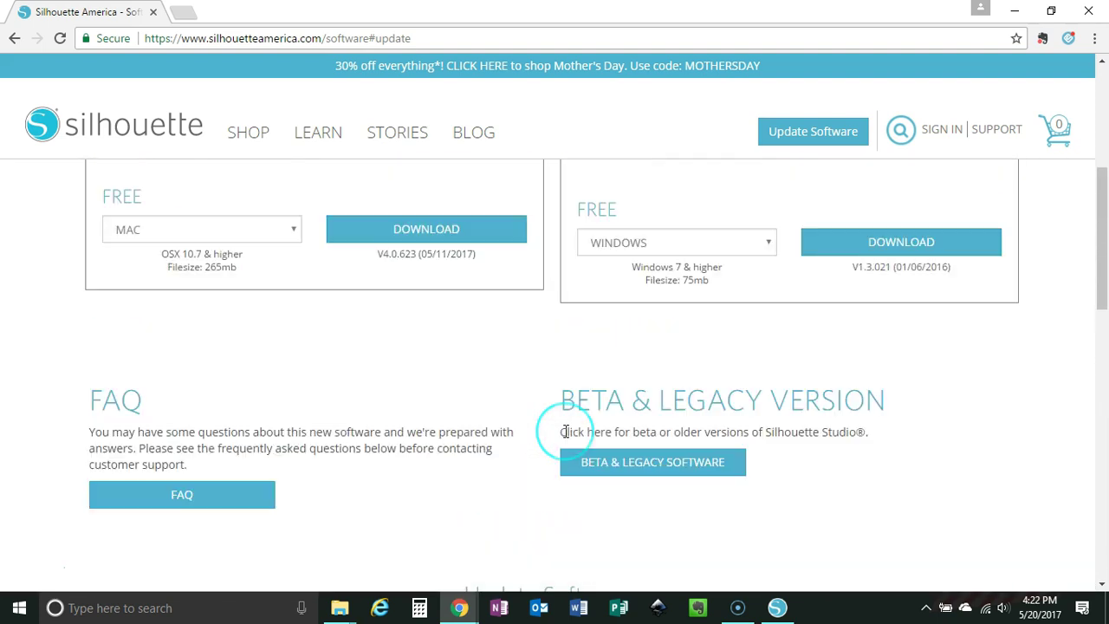
click(661, 470)
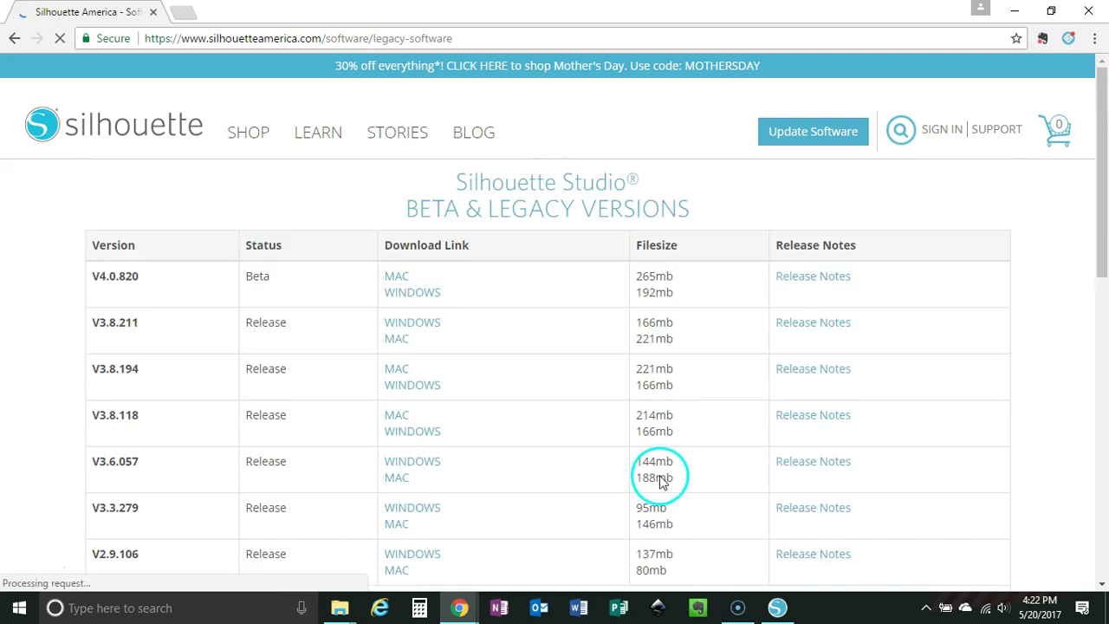
click(361, 367)
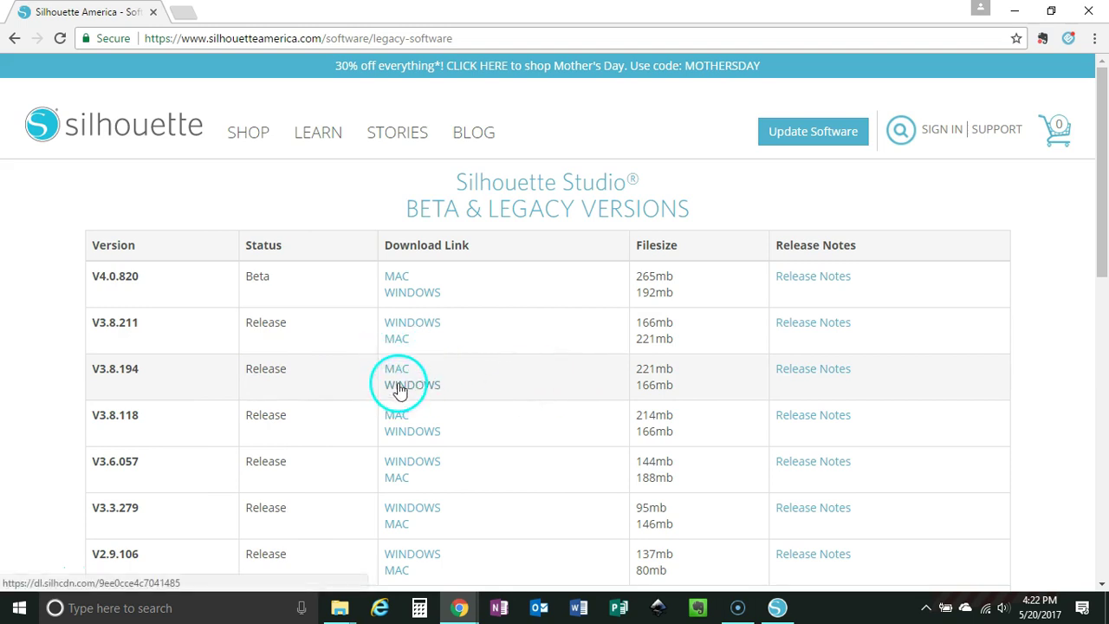
click(1016, 12)
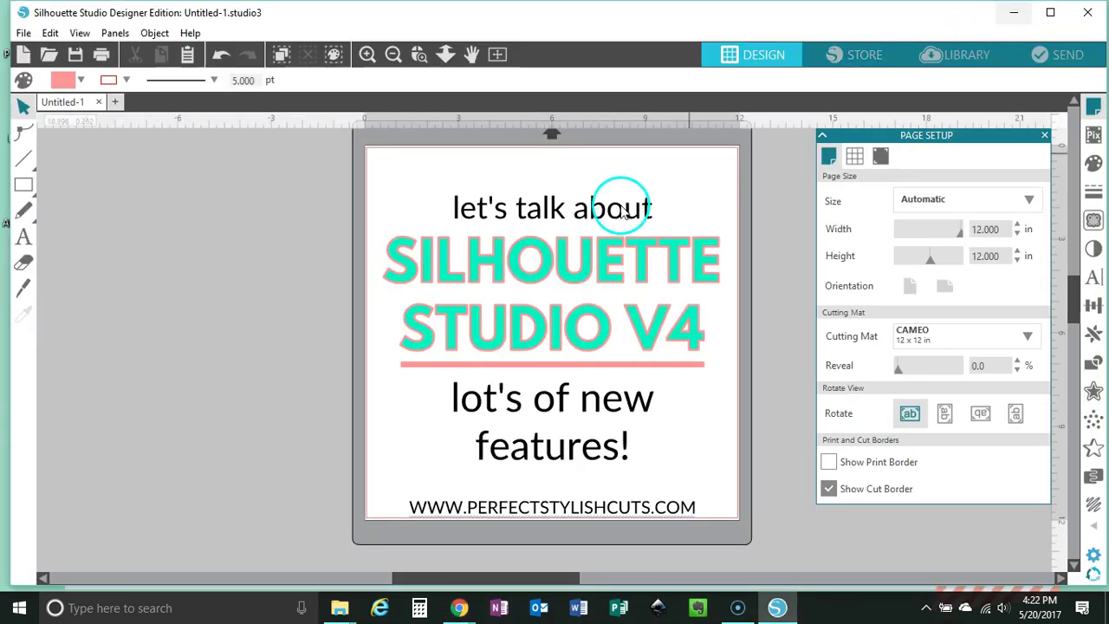